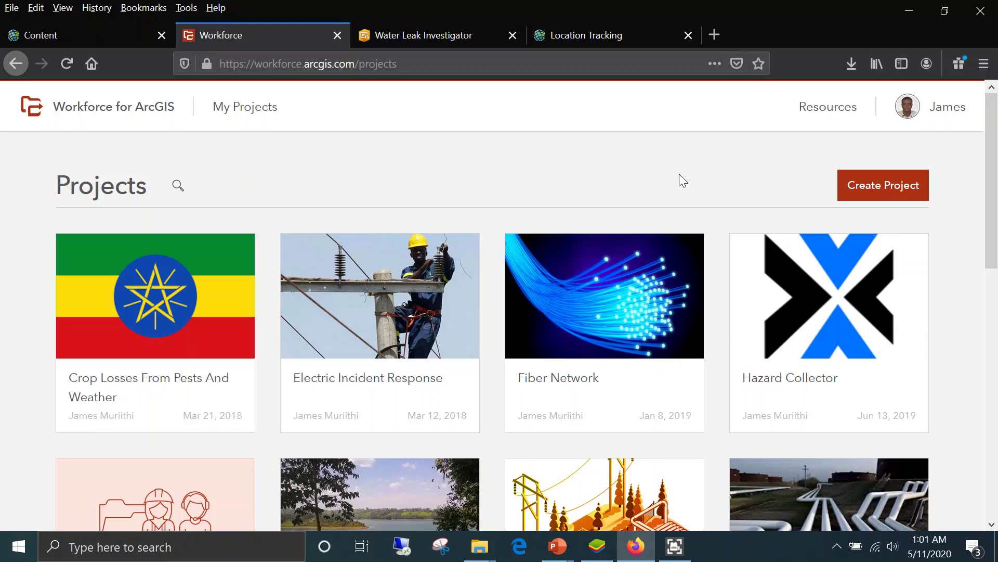
# Start a new Workforce project and name it "Water Leaks Inspection"
pyautogui.click(913, 192)
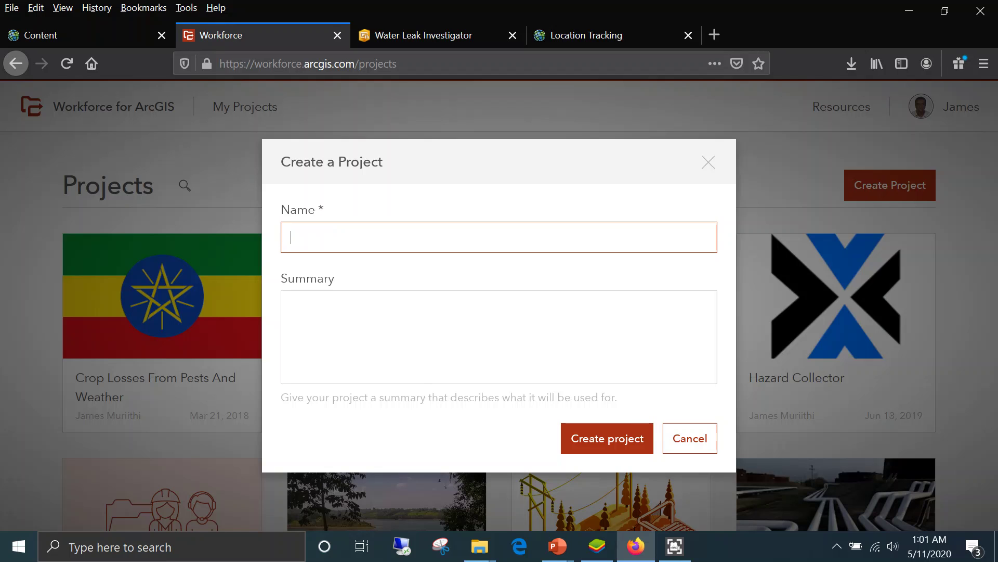
pyautogui.write('Water Violations')
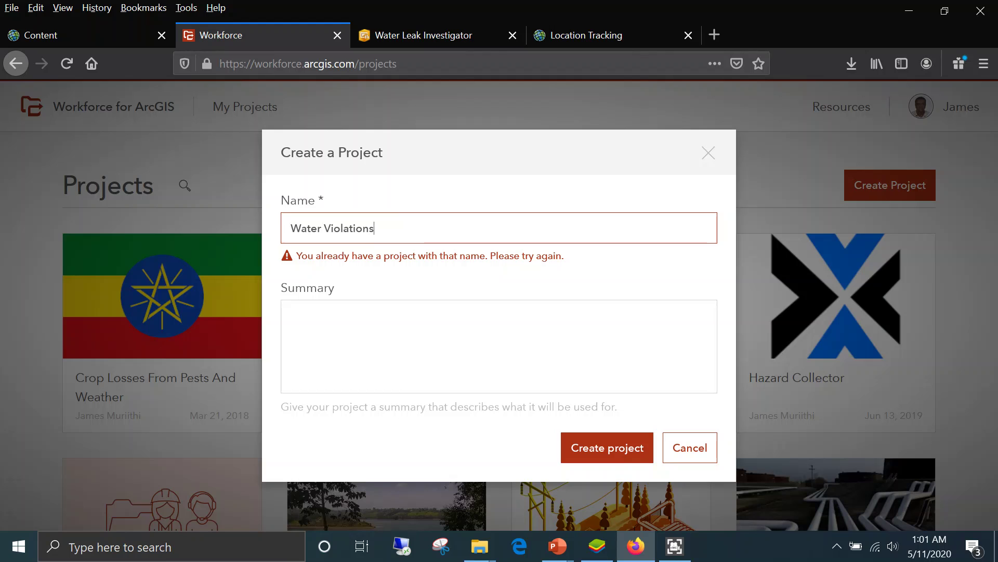
pyautogui.press('BackSpace')
pyautogui.press('BackSpace')
pyautogui.press('BackSpace')
pyautogui.press('BackSpace')
pyautogui.press('BackSpace')
pyautogui.press('BackSpace')
pyautogui.press('BackSpace')
pyautogui.press('BackSpace')
pyautogui.press('BackSpace')
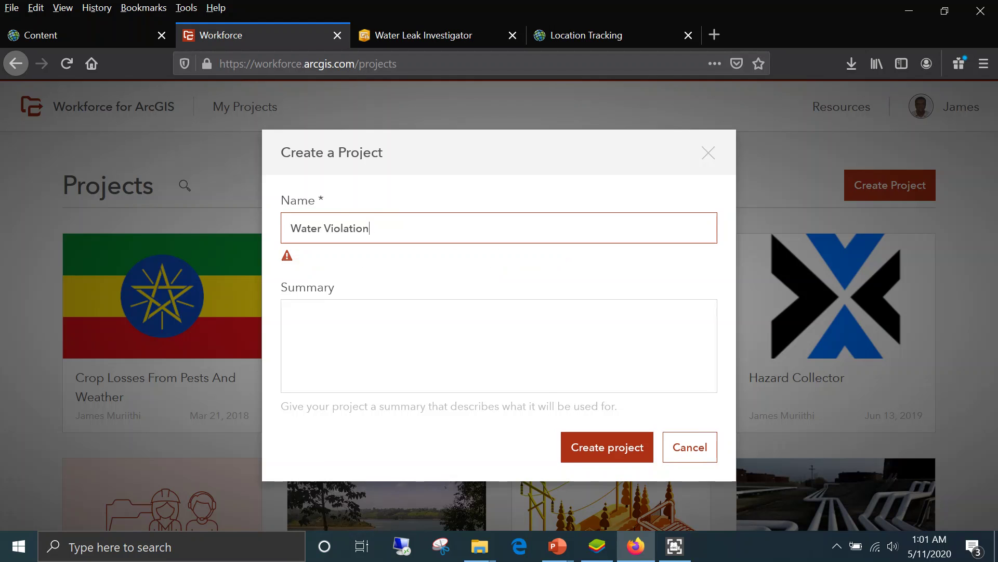
pyautogui.press('BackSpace')
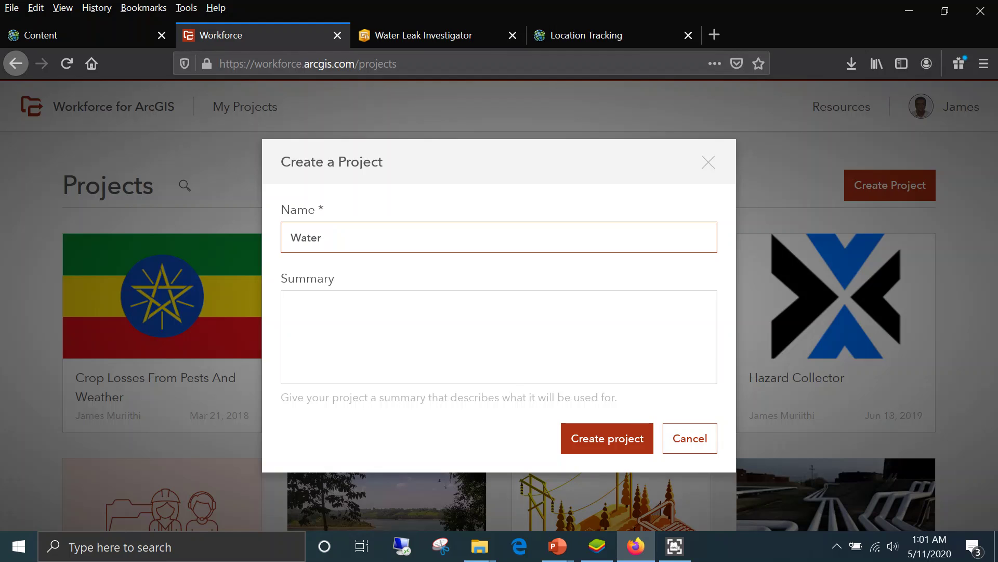
pyautogui.write('Leaks Inspection')
# Copy the project name into the summary and create the project
pyautogui.hotkey('shift', 'Left')
pyautogui.hotkey('shift', 'Left')
pyautogui.hotkey('shift', 'Left')
pyautogui.hotkey('shift', 'Left')
pyautogui.hotkey('shift', 'Left')
pyautogui.hotkey('shift', 'Left')
pyautogui.hotkey('shift', 'Left')
pyautogui.hotkey('shift', 'Left')
pyautogui.hotkey('shift', 'Left')
pyautogui.hotkey('shift', 'Left')
pyautogui.hotkey('shift', 'Left')
pyautogui.hotkey('shift', 'Left')
pyautogui.hotkey('shift', 'Left')
pyautogui.hotkey('shift', 'Left')
pyautogui.hotkey('shift', 'Left')
pyautogui.hotkey('shift', 'Left')
pyautogui.hotkey('shift', 'Left')
pyautogui.hotkey('shift', 'Left')
pyautogui.hotkey('shift', 'Left')
pyautogui.hotkey('shift', 'Left')
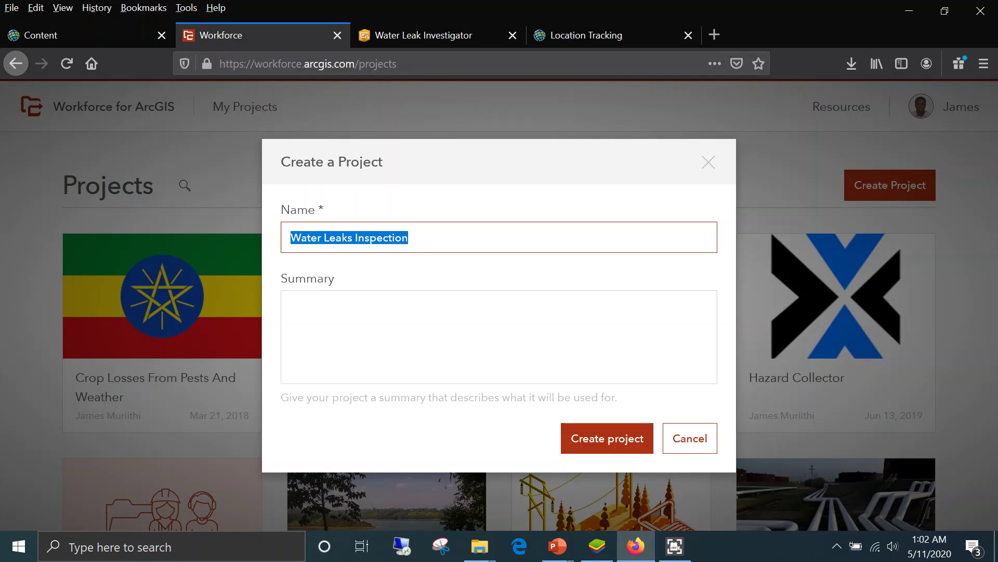
pyautogui.rightClick(311, 245)
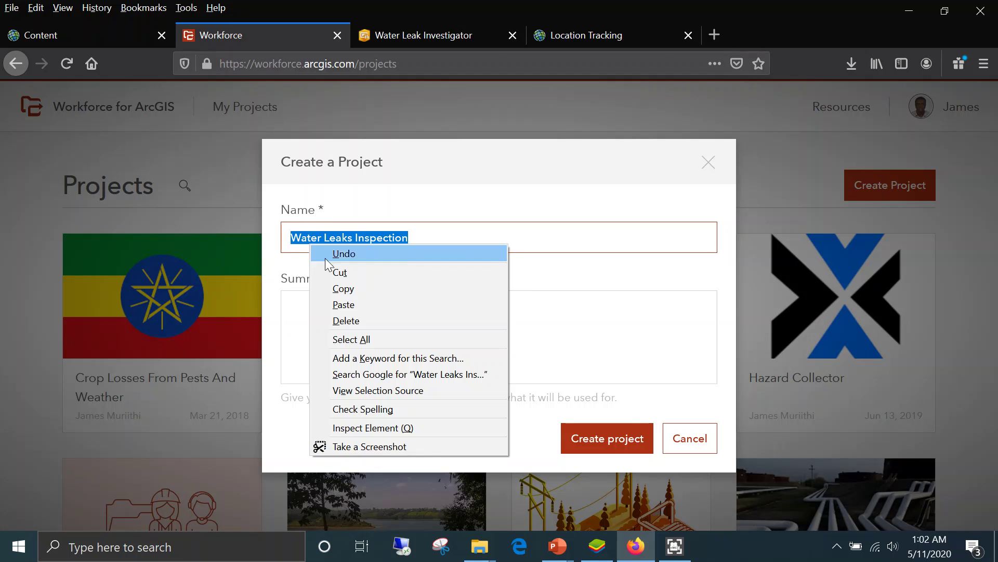
pyautogui.click(344, 291)
pyautogui.press('Tab')
pyautogui.rightClick(345, 318)
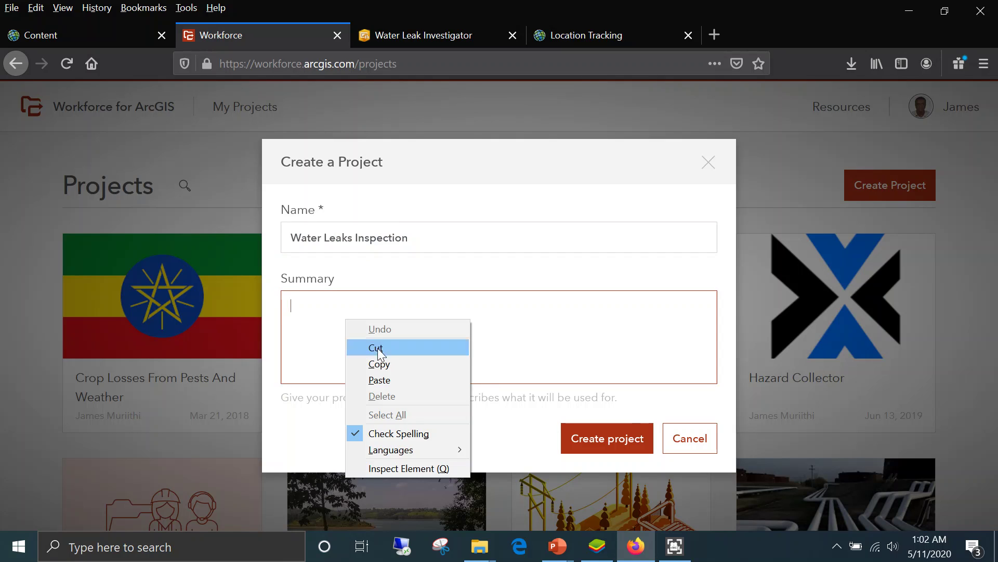
pyautogui.click(395, 375)
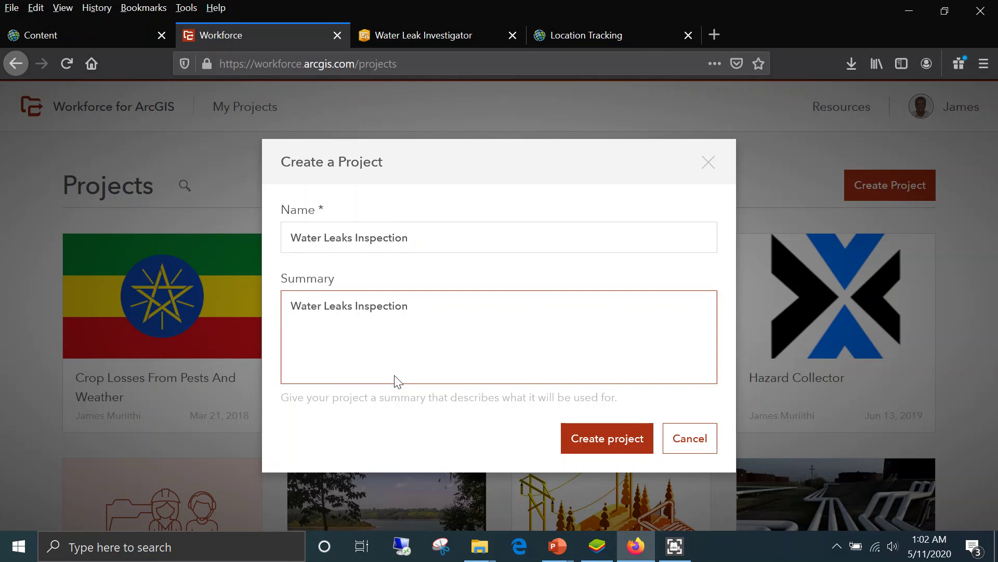
pyautogui.click(620, 441)
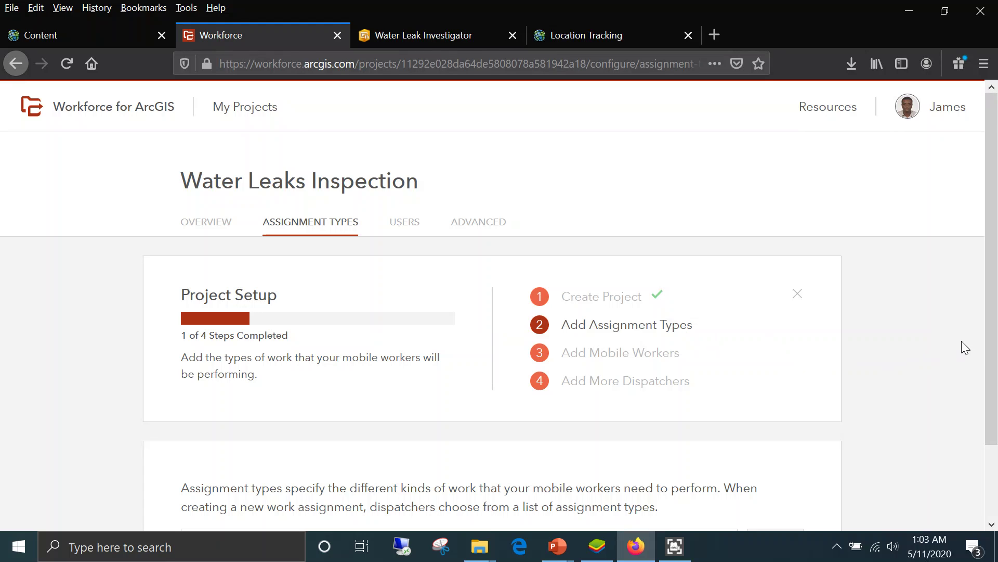
# Add an assignment type named "Inspection" to the project
pyautogui.moveTo(994, 347); pyautogui.dragTo(995, 419)
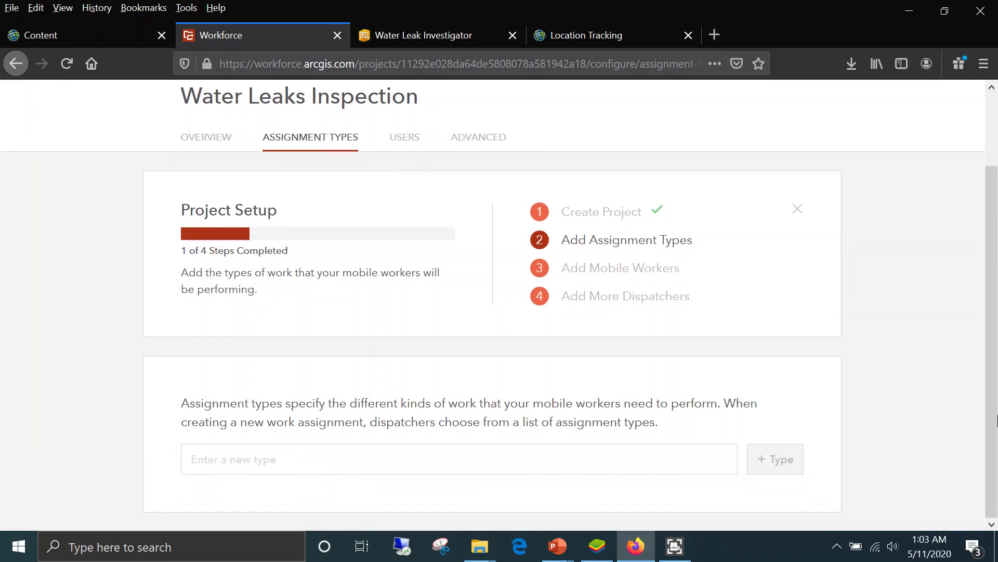
pyautogui.click(676, 459)
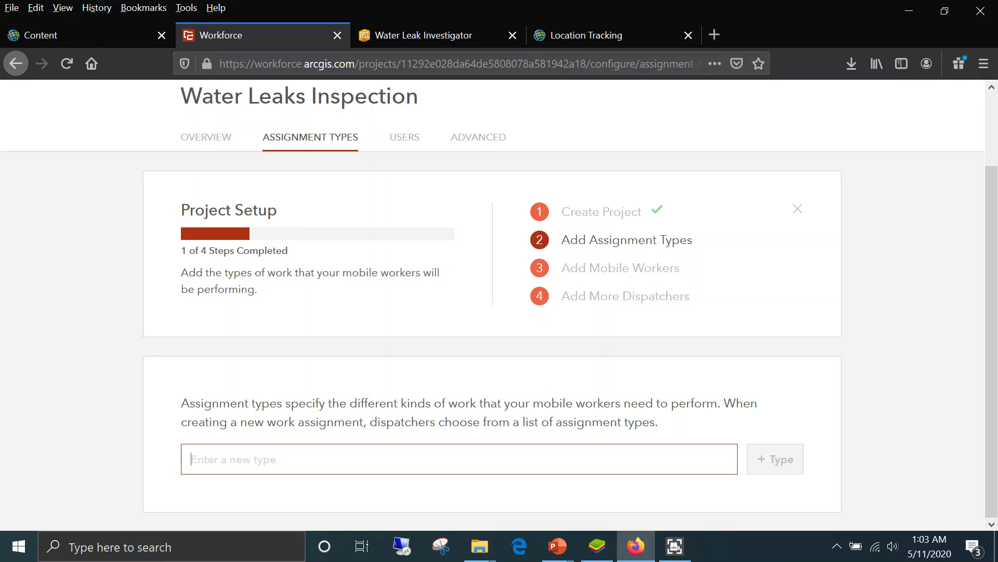
pyautogui.write('I')
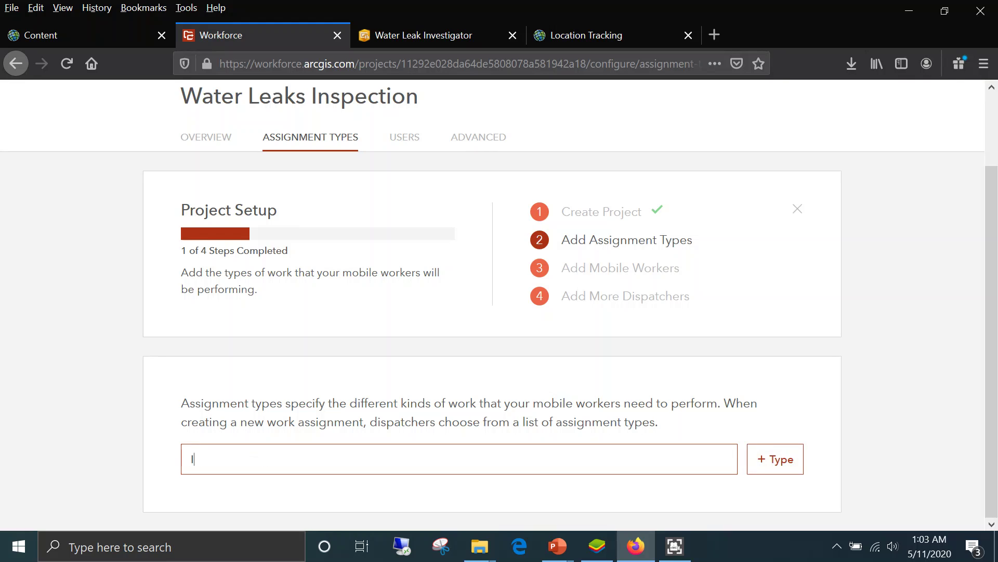
pyautogui.write('nspection')
pyautogui.click(760, 468)
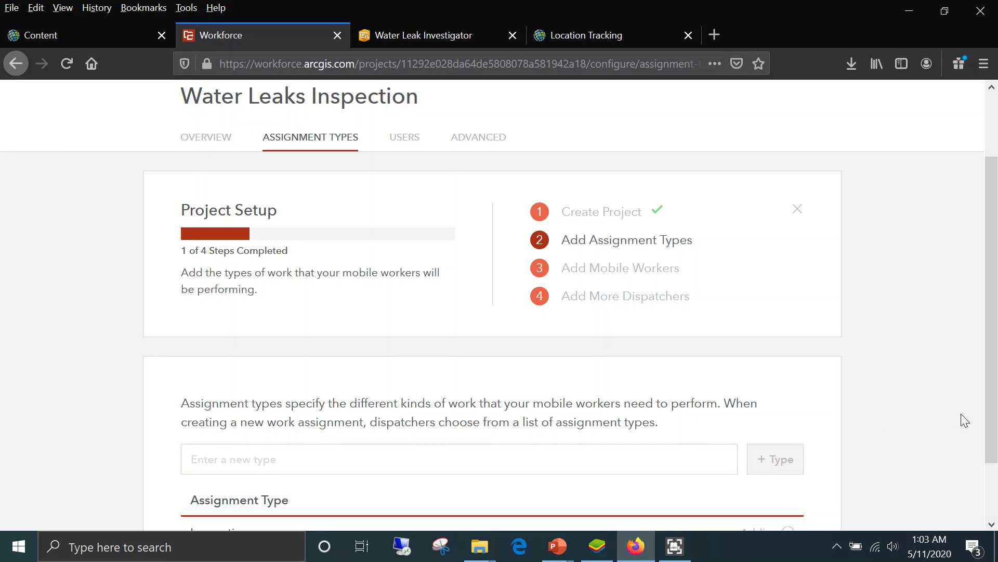
# Add a second assignment type named "Report Incident"
pyautogui.scroll(-1, 993, 432)
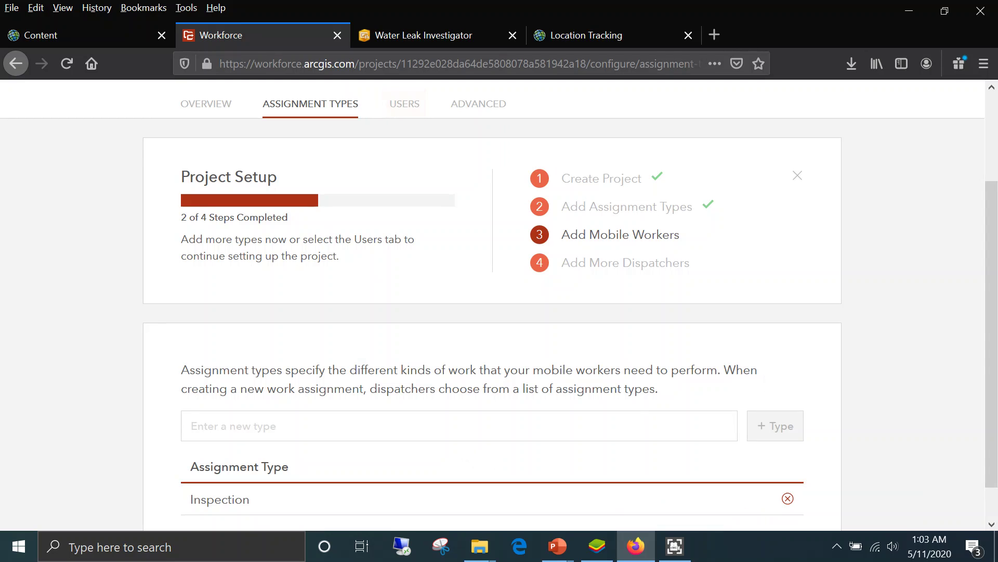
pyautogui.click(458, 425)
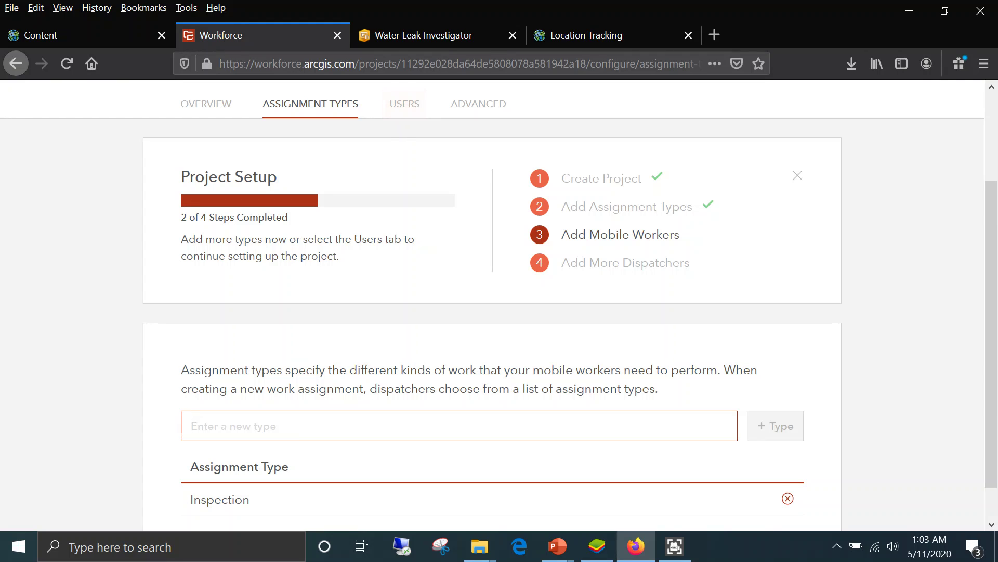
pyautogui.write('Rep')
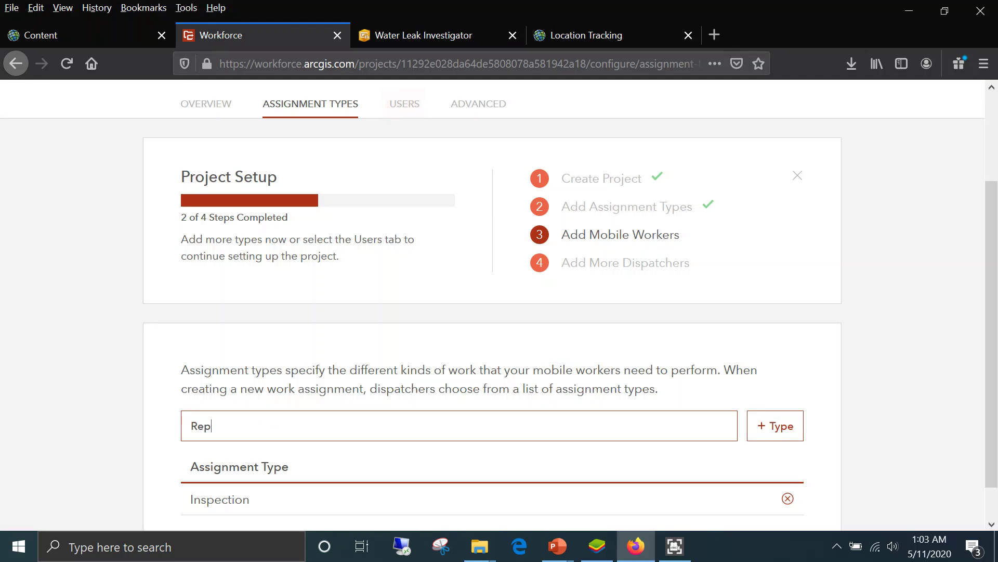
pyautogui.write('ort Incident')
pyautogui.click(770, 433)
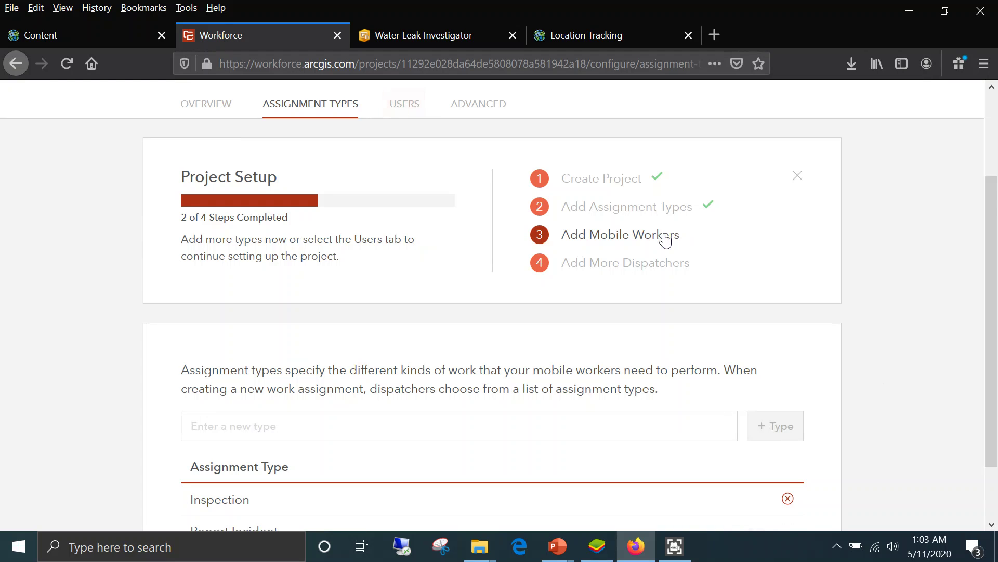
# In the project's user settings, add the first listed organization user with the Mobile Worker role
pyautogui.moveTo(990, 285); pyautogui.dragTo(975, 262)
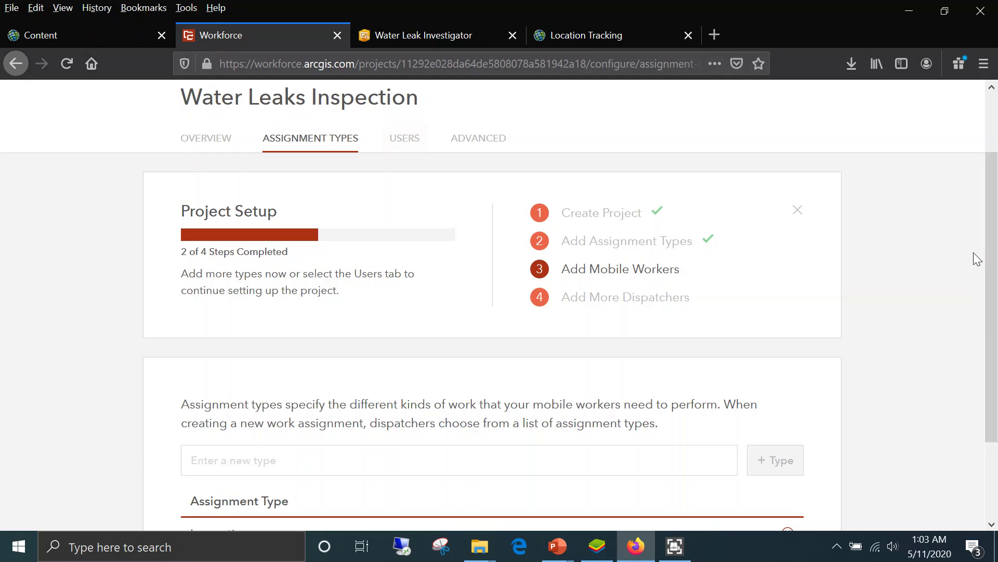
pyautogui.scroll(1, 977, 260)
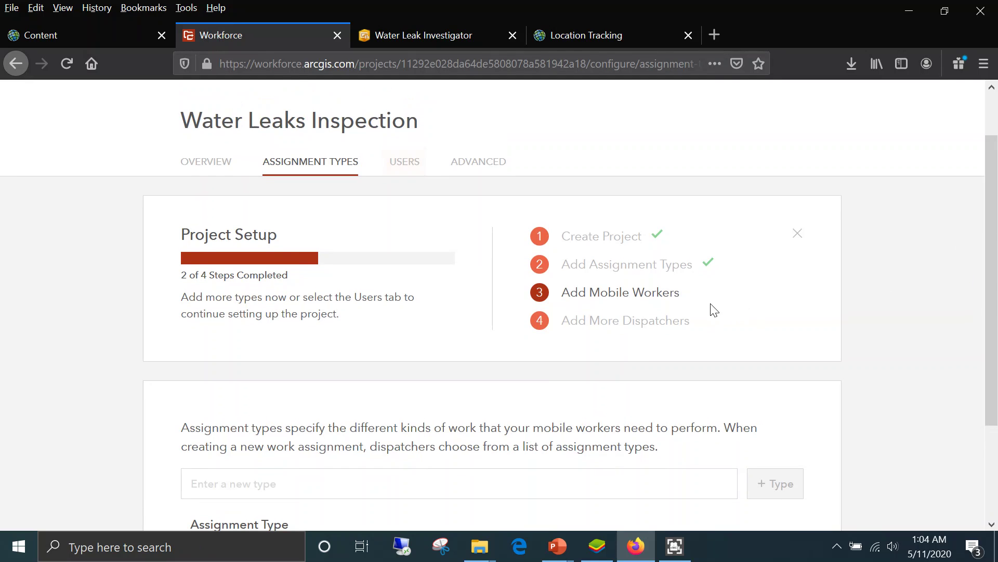
pyautogui.click(395, 176)
pyautogui.click(408, 165)
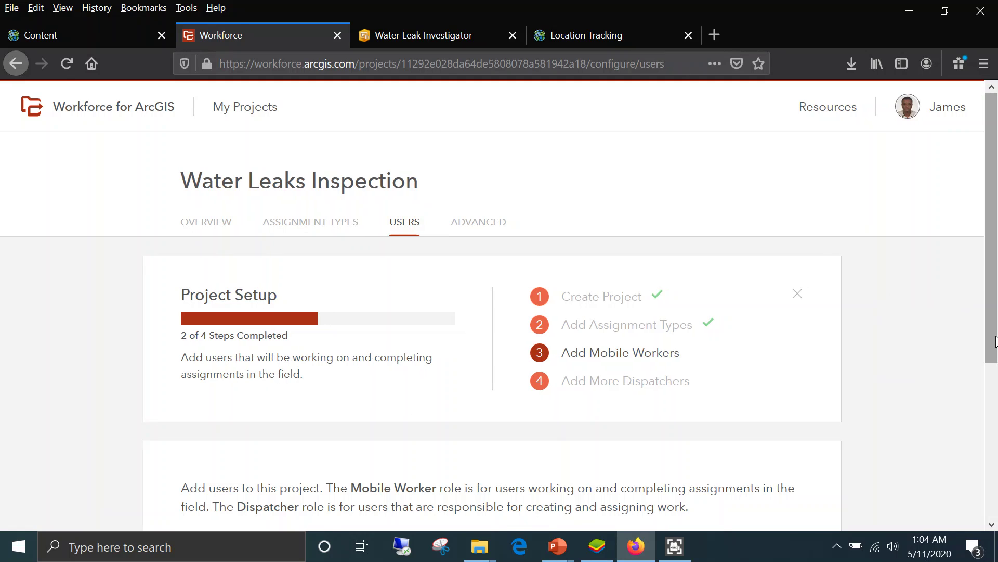
pyautogui.moveTo(994, 339); pyautogui.dragTo(997, 461)
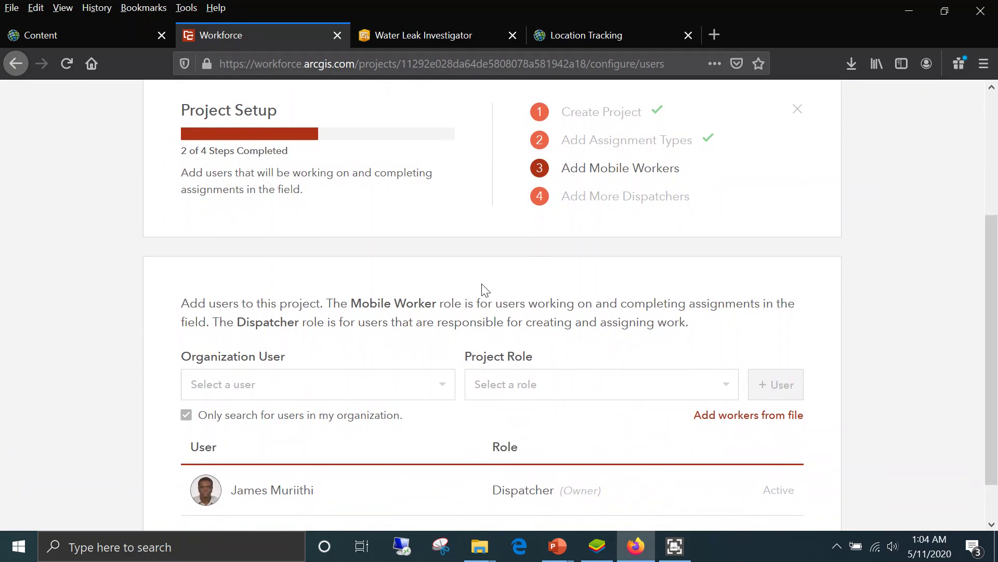
pyautogui.click(441, 386)
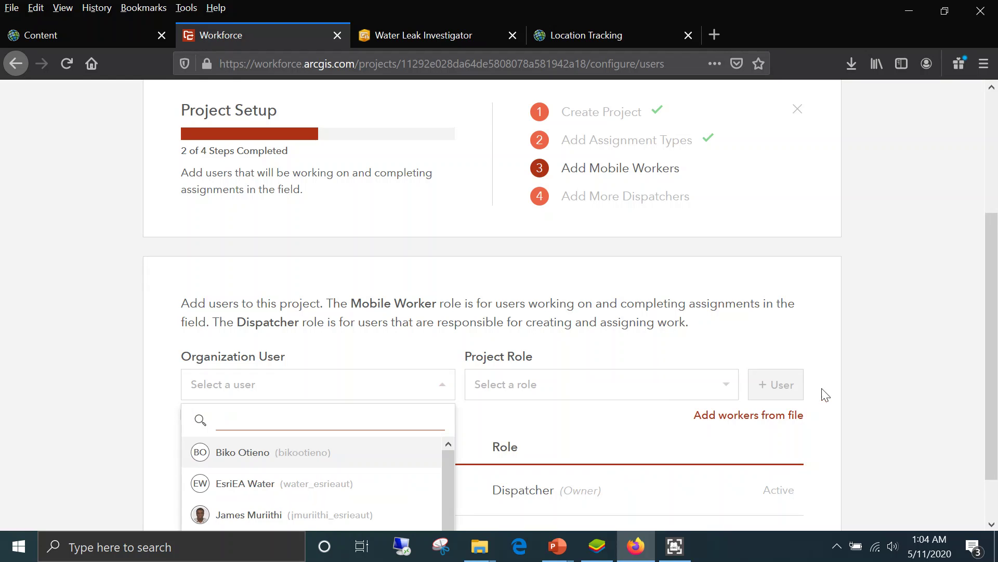
pyautogui.moveTo(992, 375); pyautogui.dragTo(997, 422)
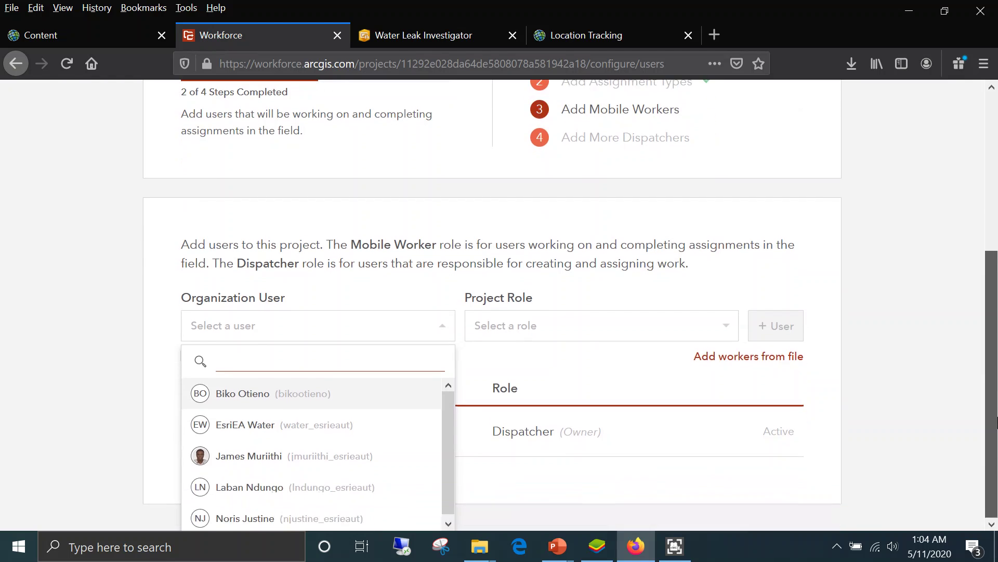
pyautogui.click(326, 392)
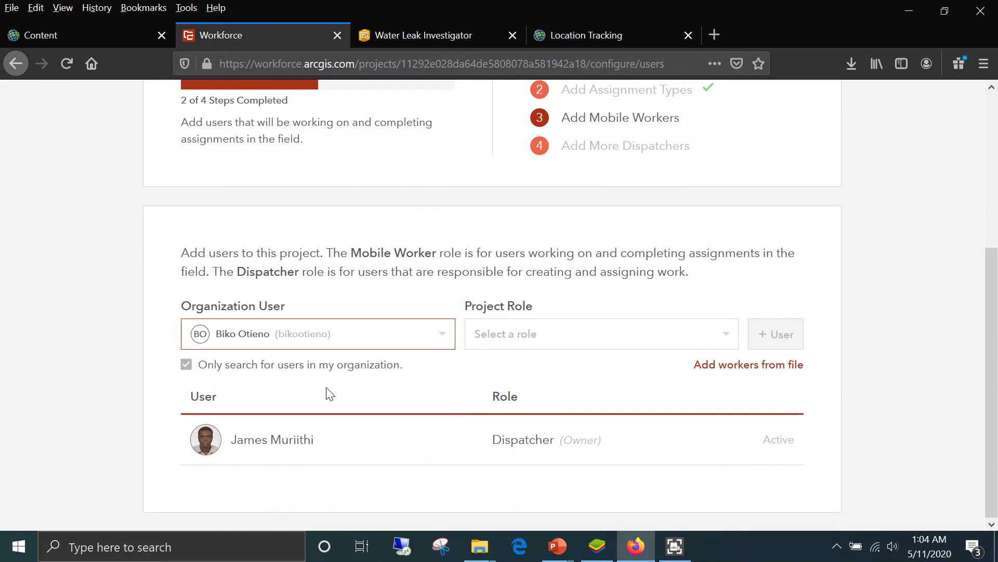
pyautogui.click(728, 339)
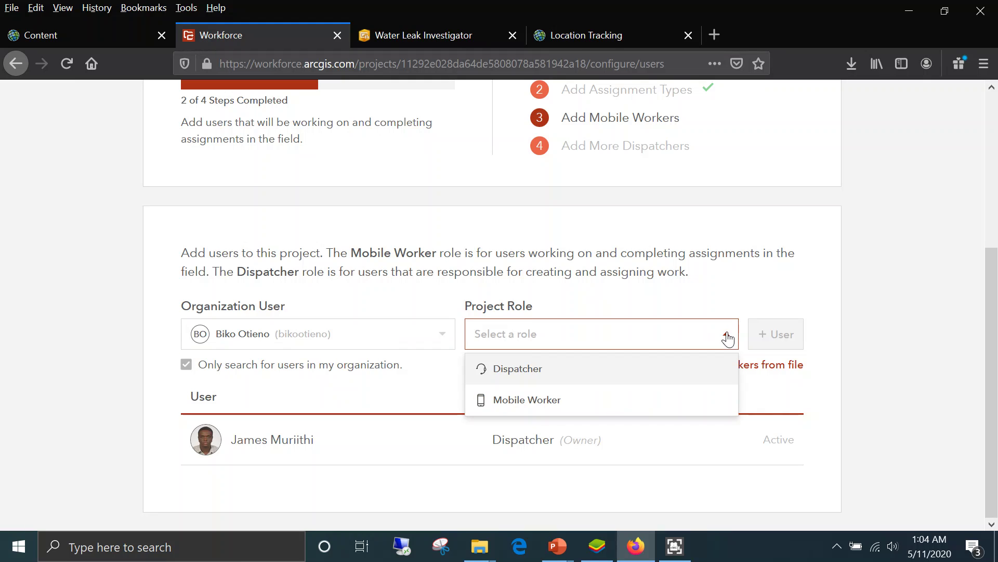
pyautogui.moveTo(266, 445)
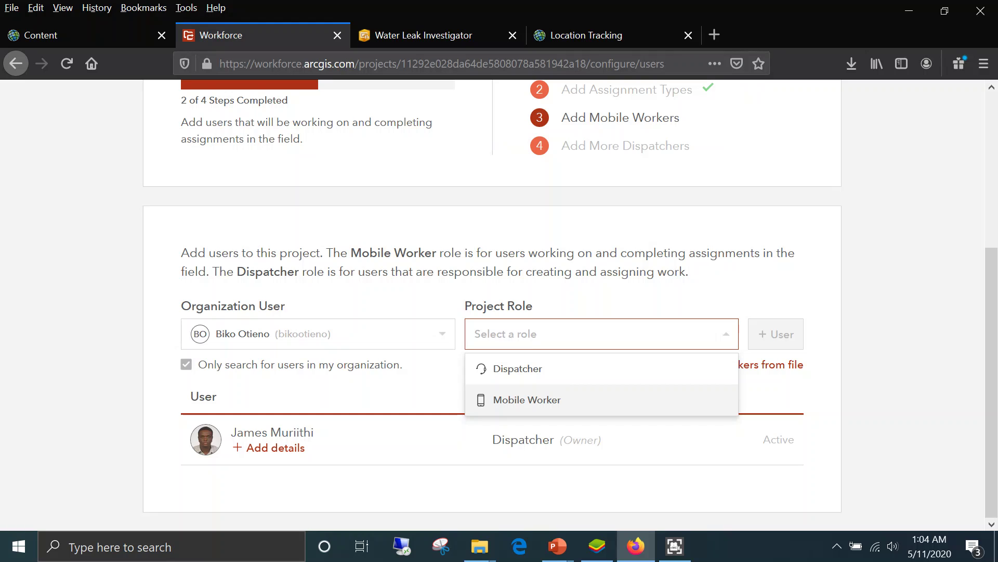
pyautogui.click(552, 407)
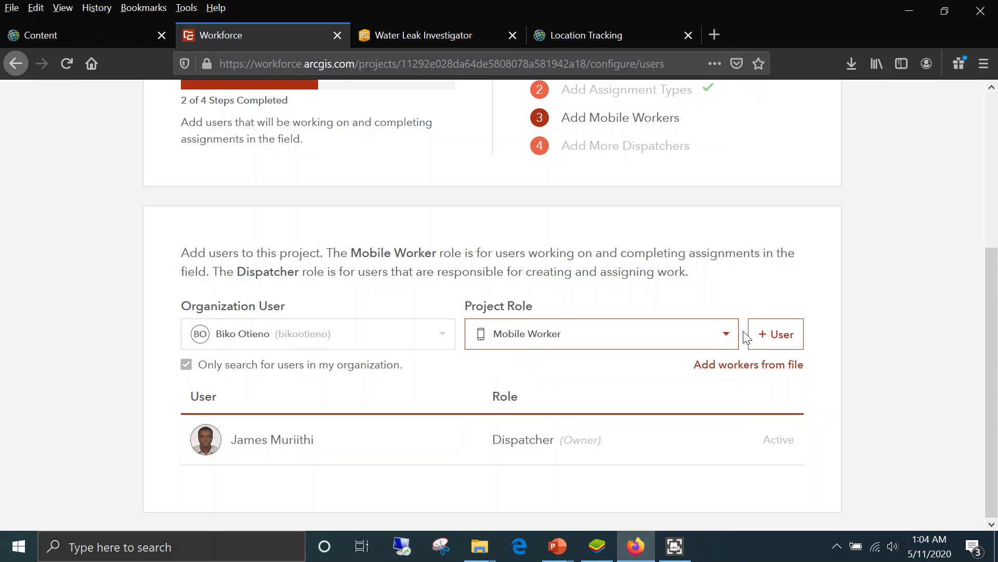
pyautogui.click(771, 333)
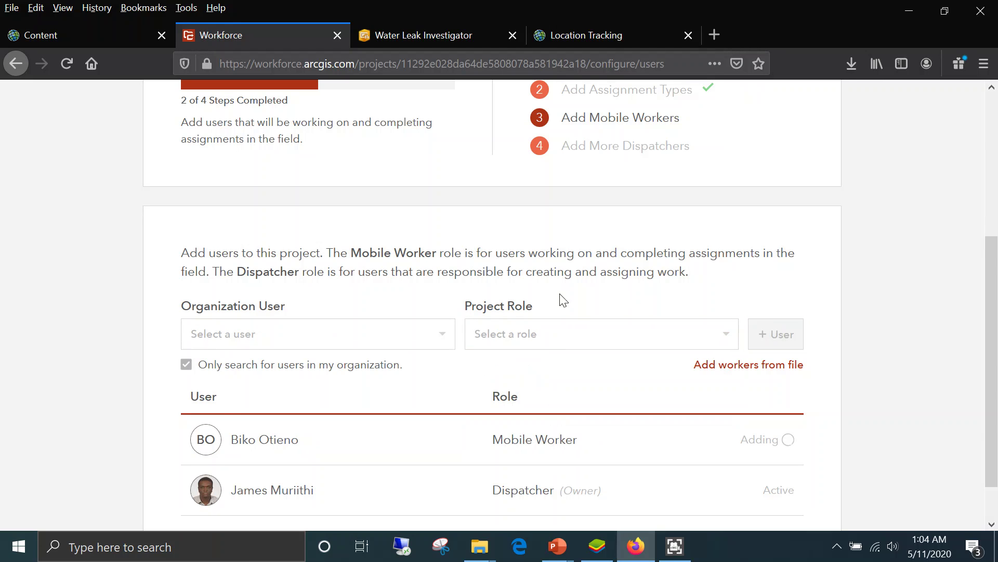
# Add the EsriEA Water account to the project with the Mobile Worker role
pyautogui.click(441, 335)
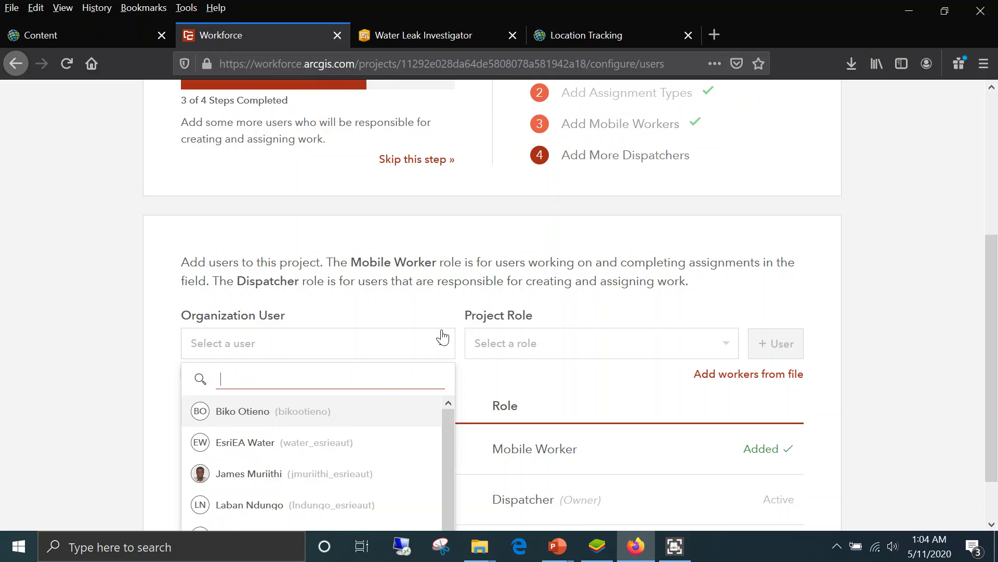
pyautogui.click(320, 441)
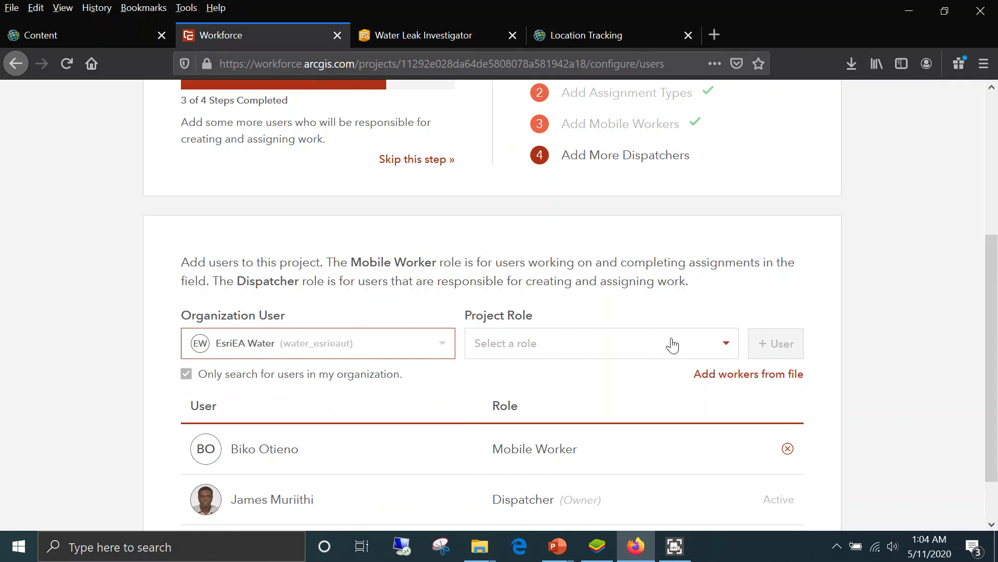
pyautogui.click(723, 344)
pyautogui.click(631, 410)
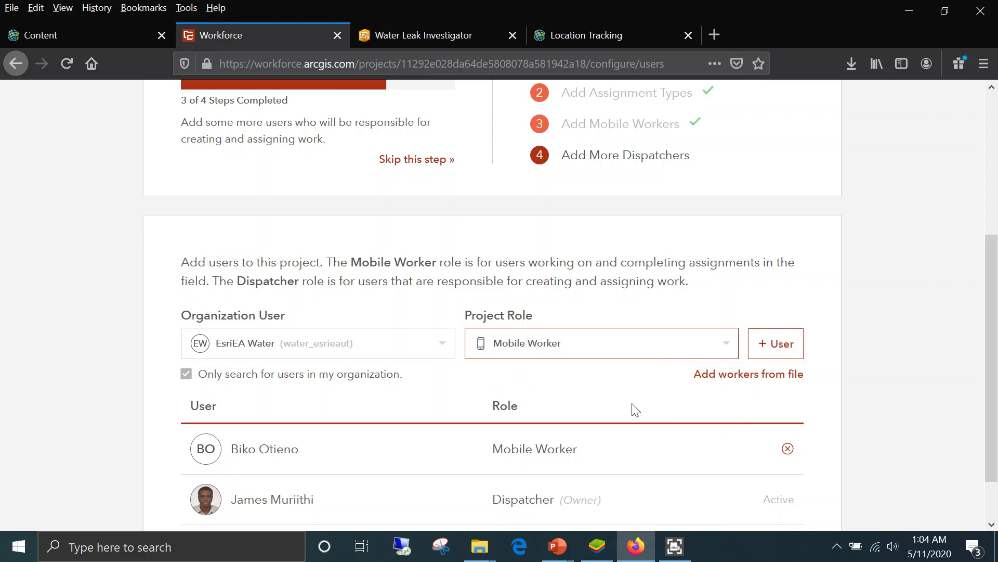
pyautogui.click(782, 346)
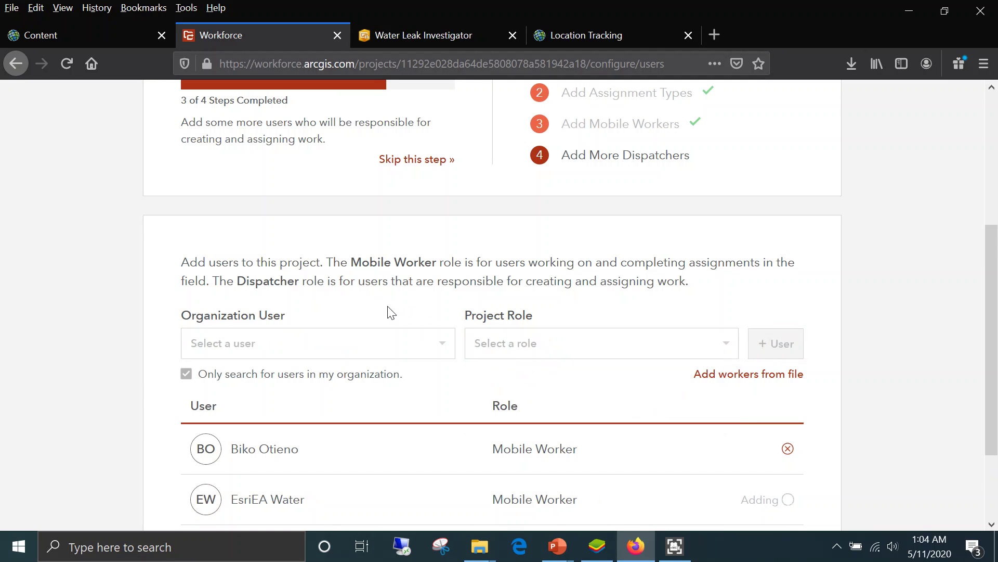
# Add the project owner's account as a project user with the Mobile Worker role
pyautogui.click(439, 342)
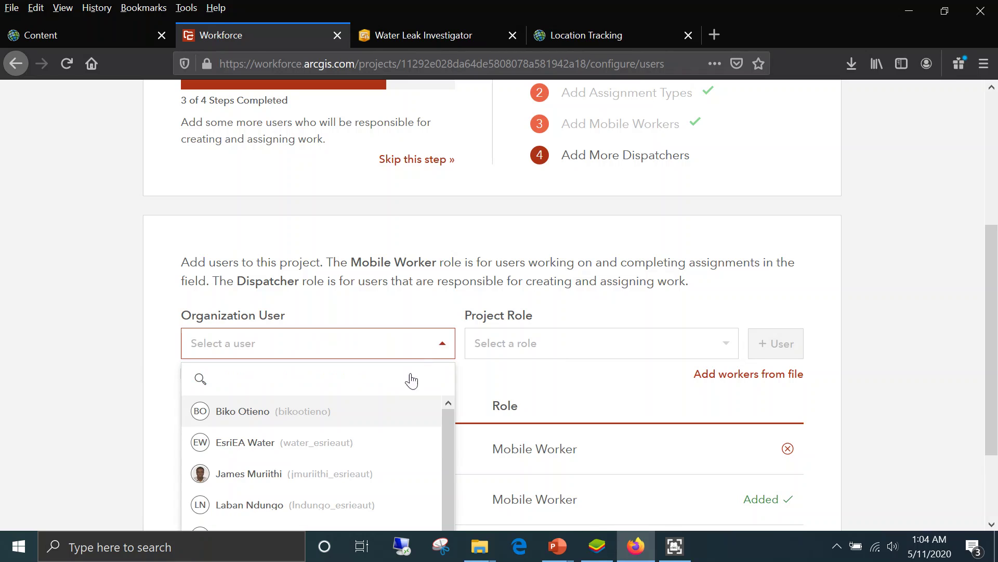
pyautogui.click(334, 474)
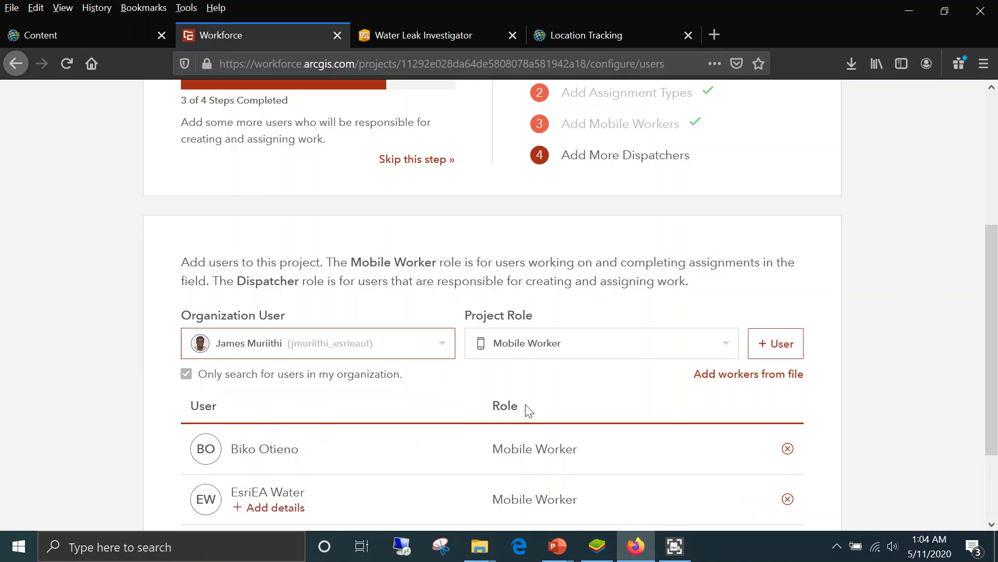
pyautogui.click(776, 344)
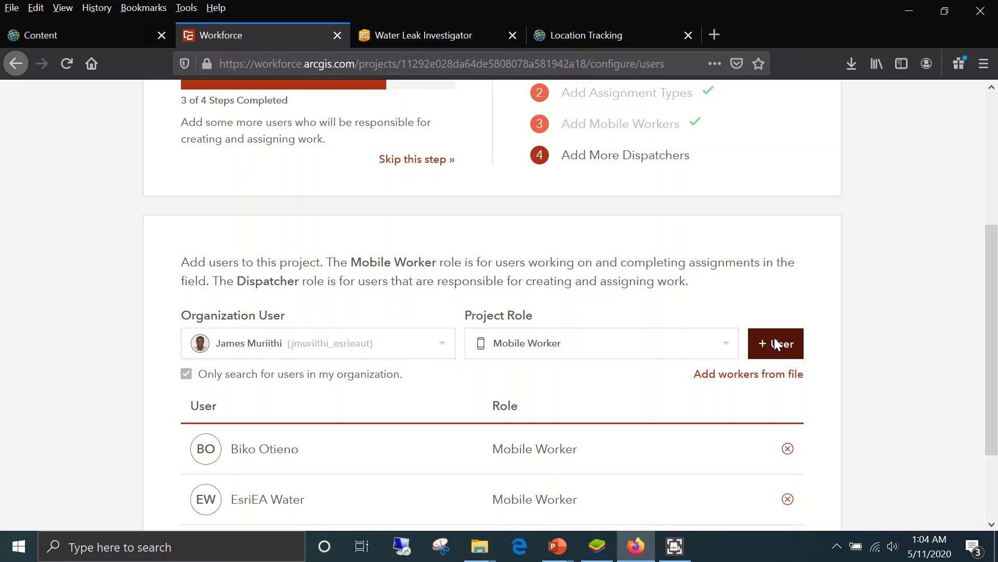
# Add the third listed organization user to the project with the Mobile Worker role
pyautogui.click(444, 344)
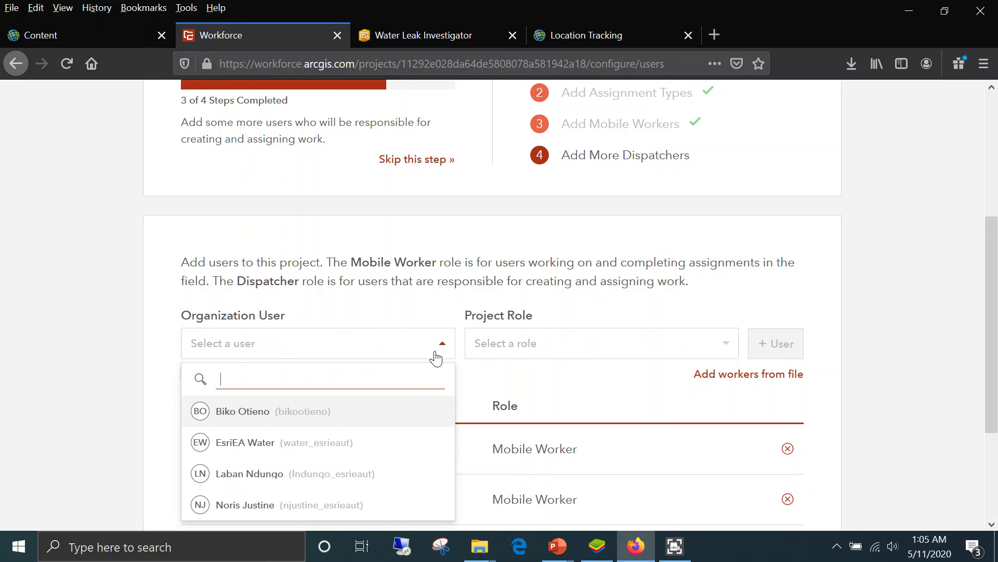
pyautogui.click(342, 477)
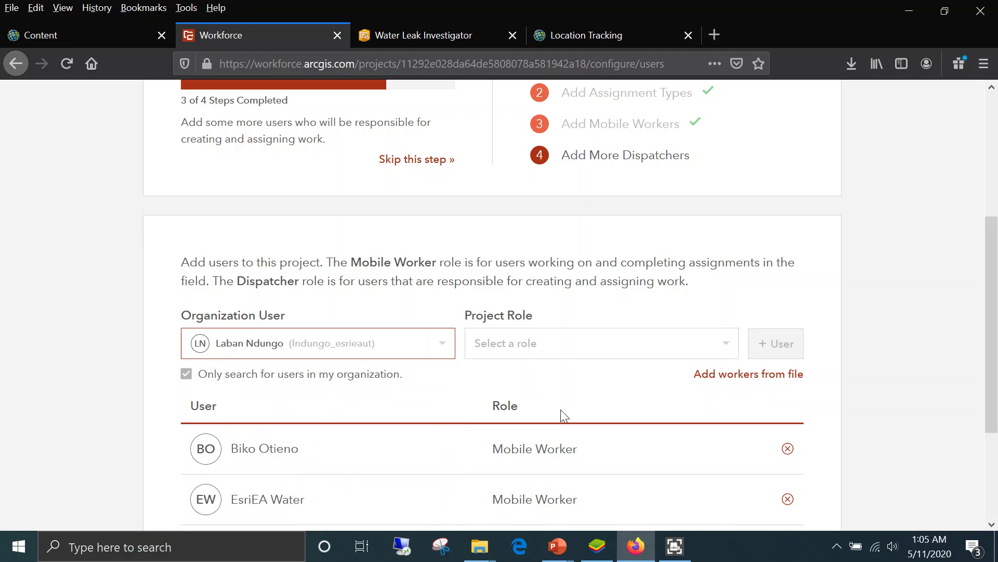
pyautogui.click(729, 345)
pyautogui.click(597, 409)
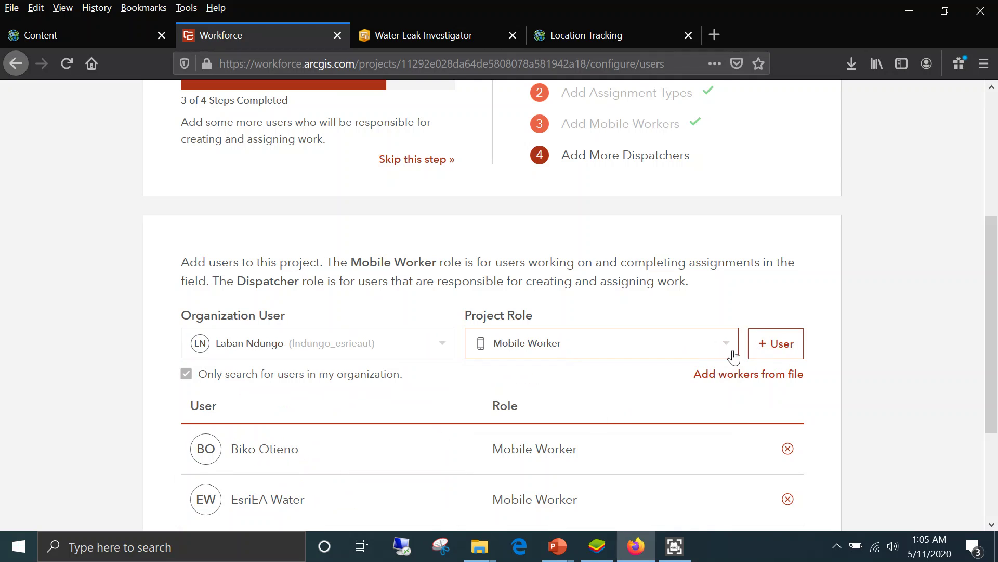
pyautogui.click(776, 343)
# Add the fourth listed organization user to the project with the Mobile Worker role
pyautogui.scroll(-3, 988, 315)
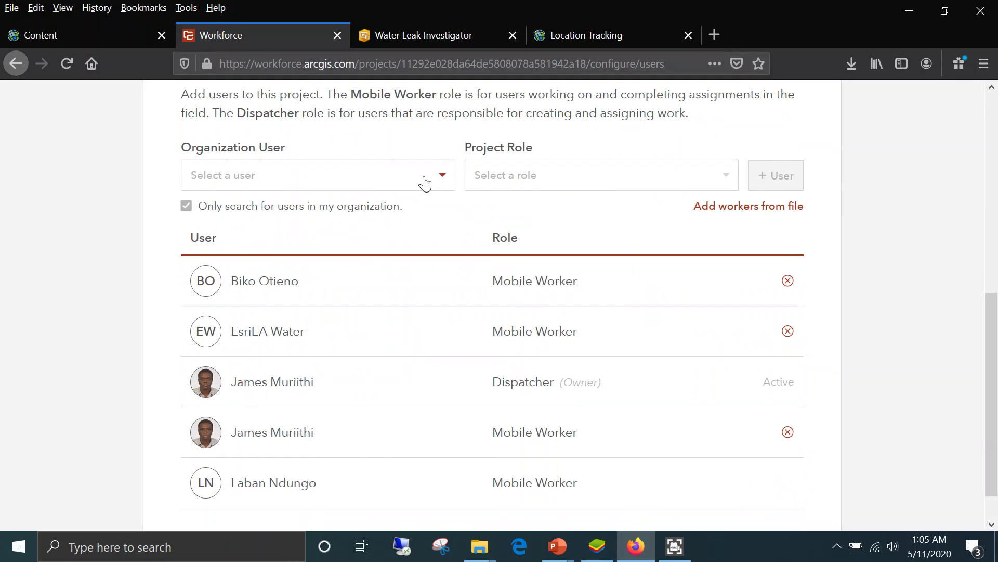
pyautogui.click(427, 183)
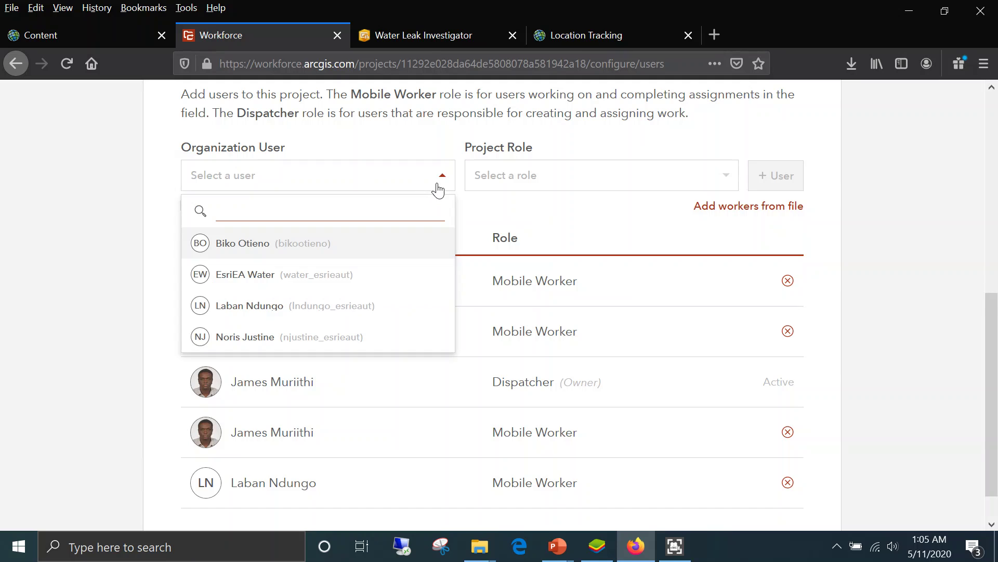
pyautogui.click(349, 338)
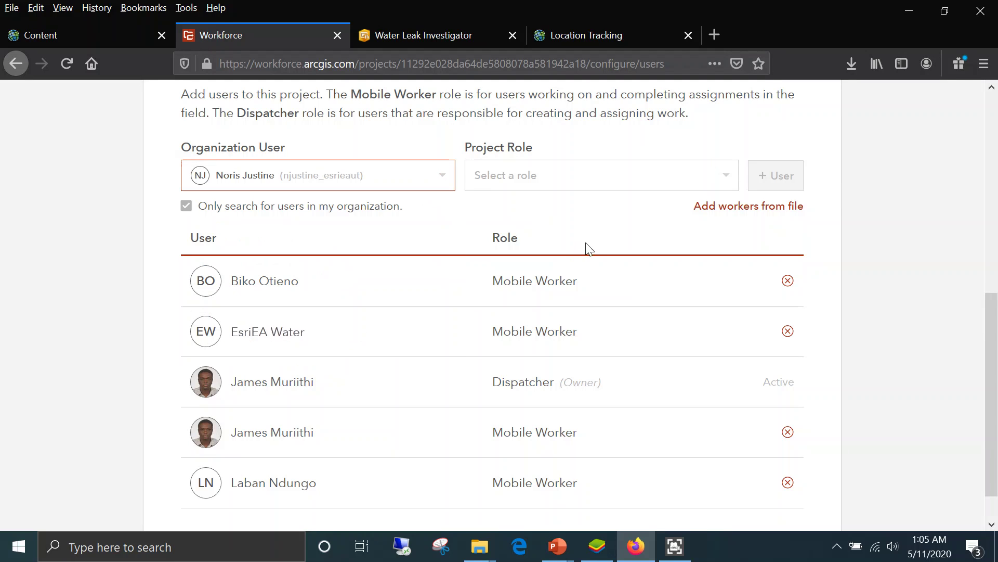
pyautogui.click(726, 183)
pyautogui.click(666, 243)
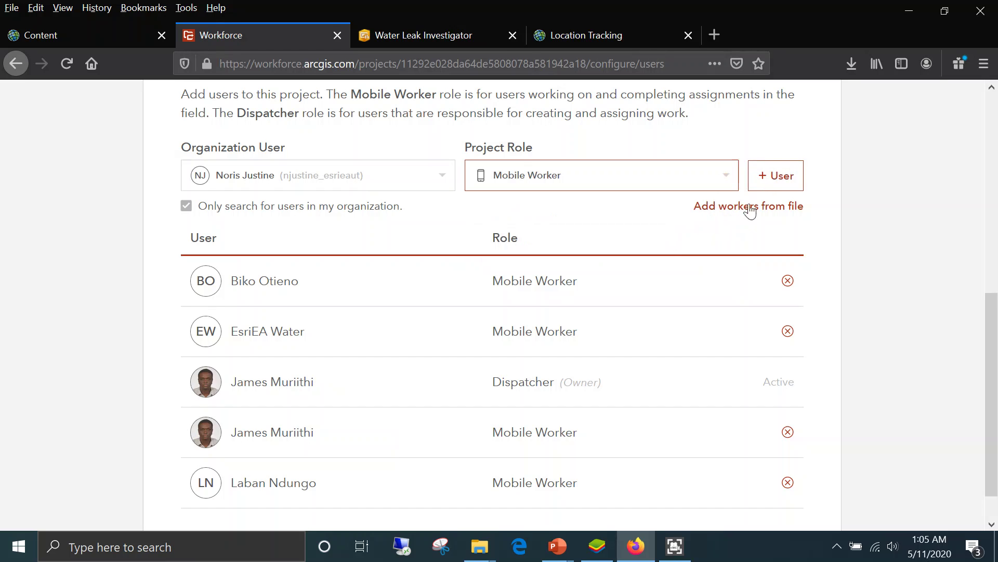
pyautogui.click(772, 183)
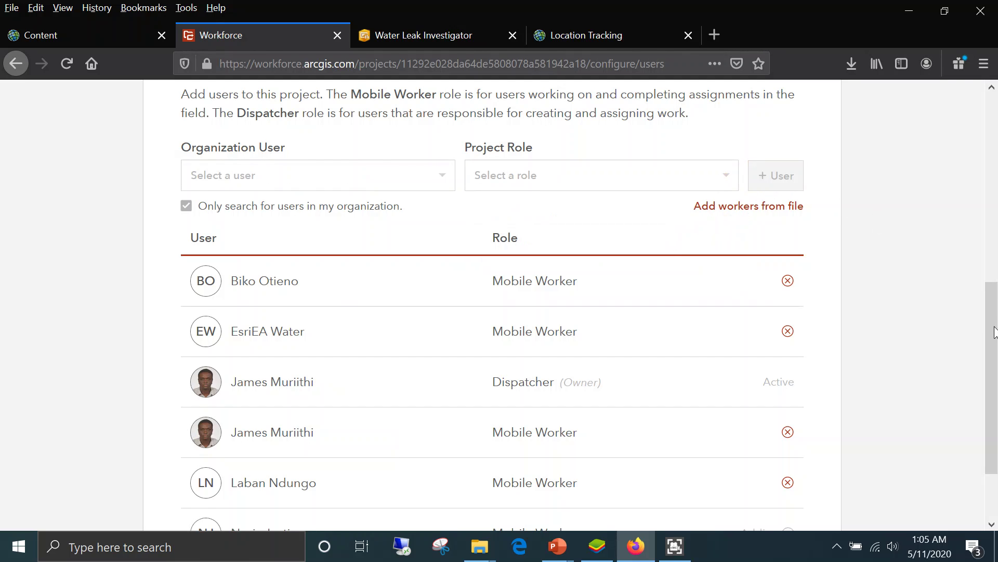
# Open the project's advanced settings and expand the App Integration section
pyautogui.moveTo(995, 333); pyautogui.dragTo(963, 194)
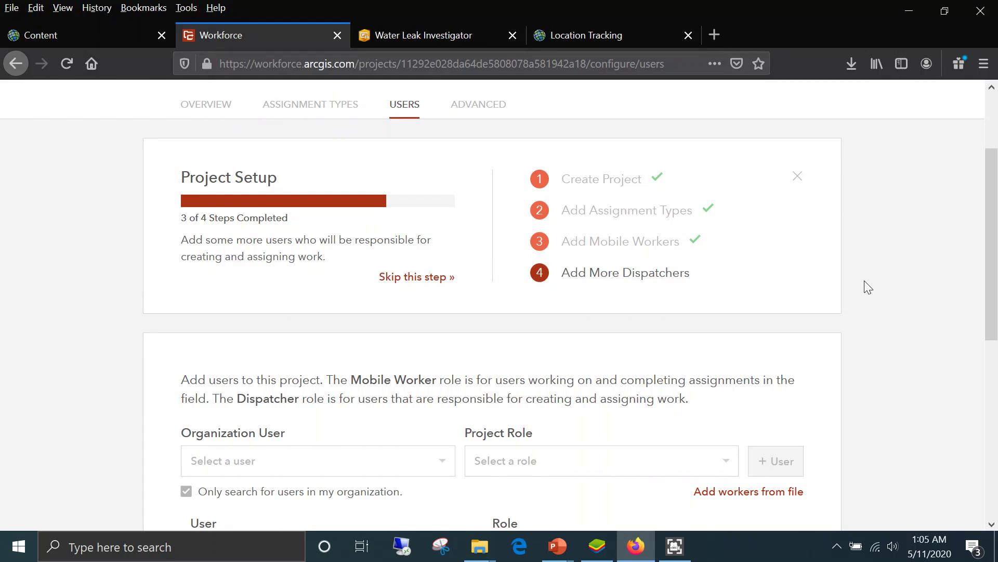
pyautogui.moveTo(987, 286); pyautogui.dragTo(967, 218)
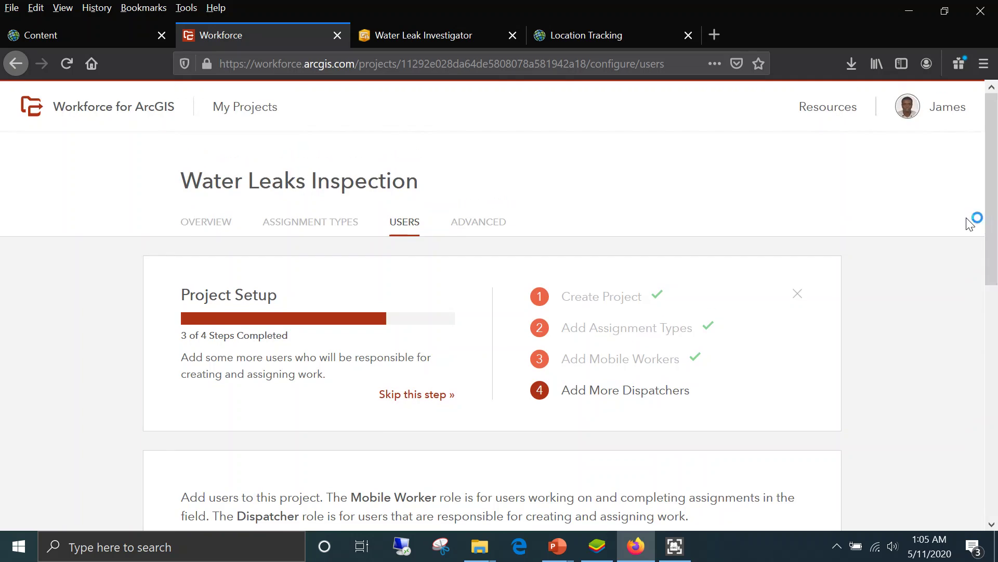
pyautogui.click(490, 223)
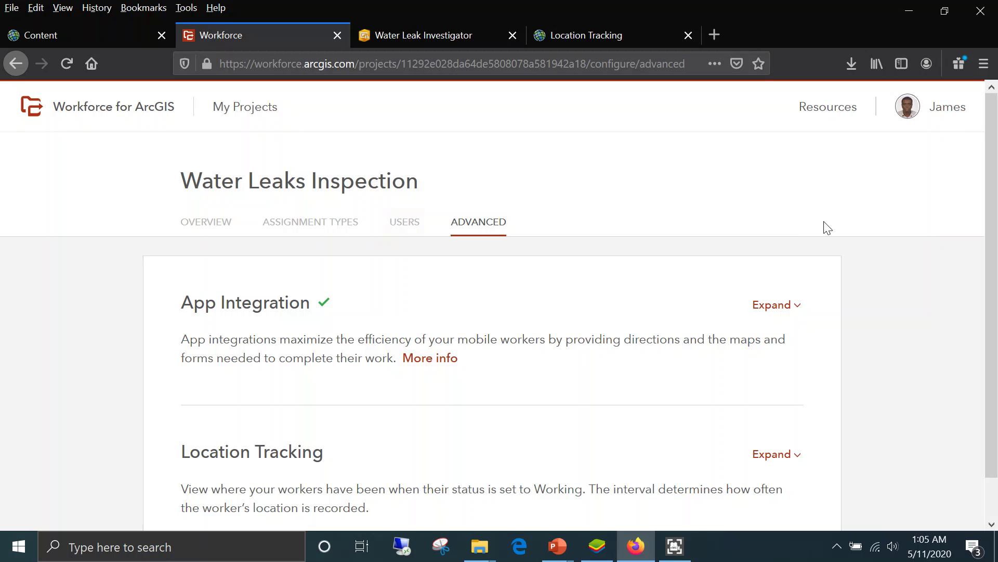
pyautogui.moveTo(993, 244); pyautogui.dragTo(997, 288)
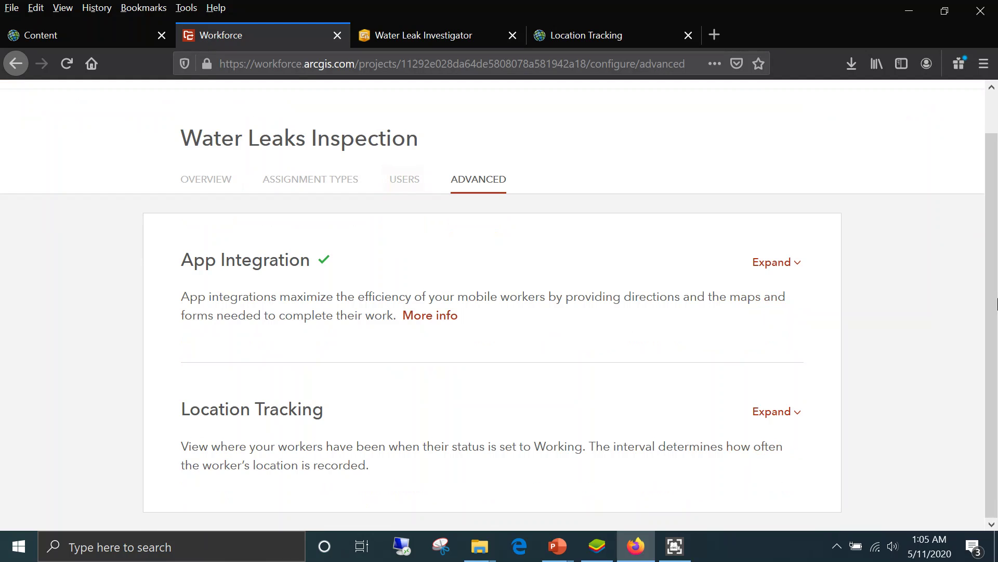
pyautogui.click(773, 271)
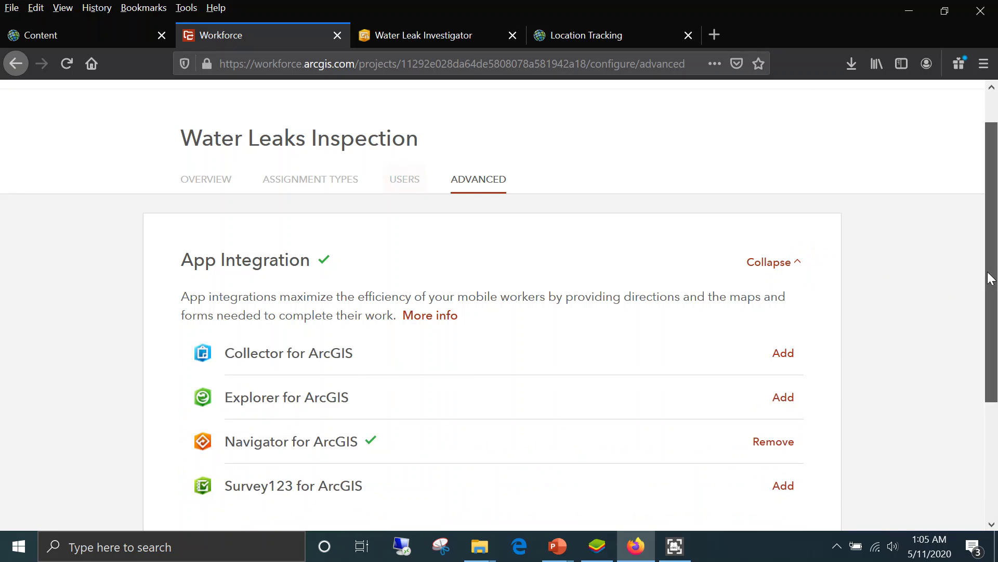
pyautogui.moveTo(992, 276); pyautogui.dragTo(995, 331)
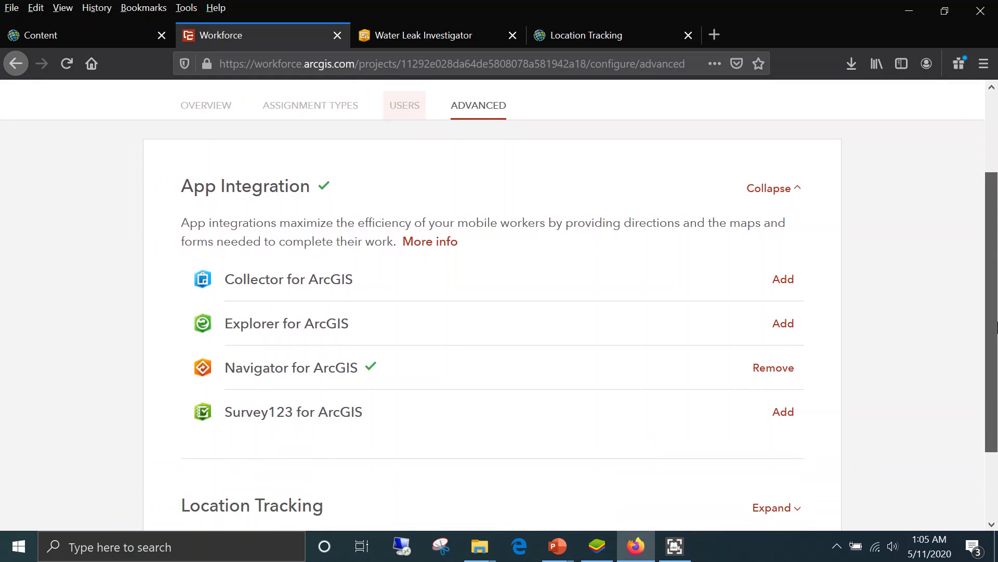
# Add a Collector for ArcGIS integration with the Watering Violations map, found by filtering for "viola", and apply it to the whole project
pyautogui.click(790, 283)
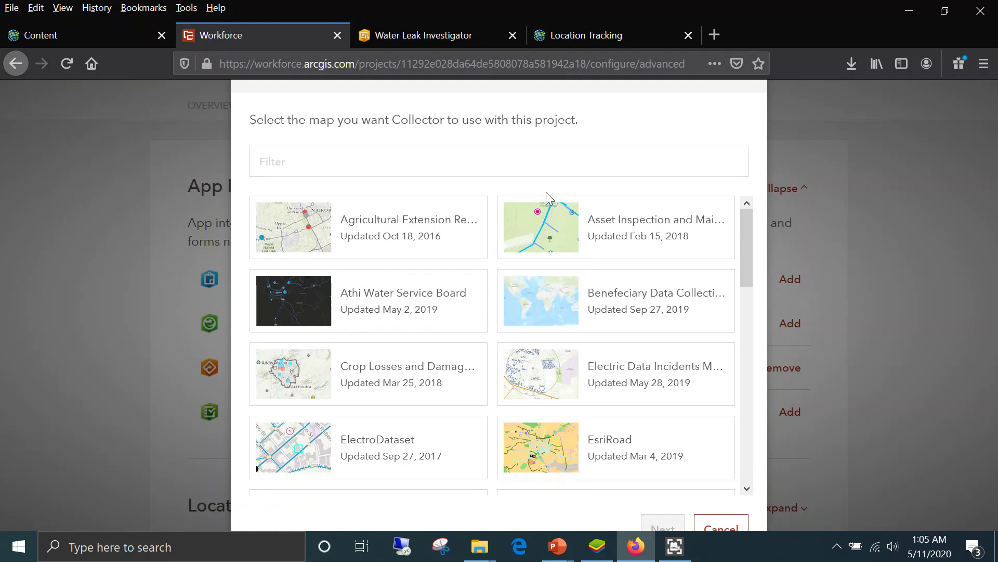
pyautogui.click(260, 161)
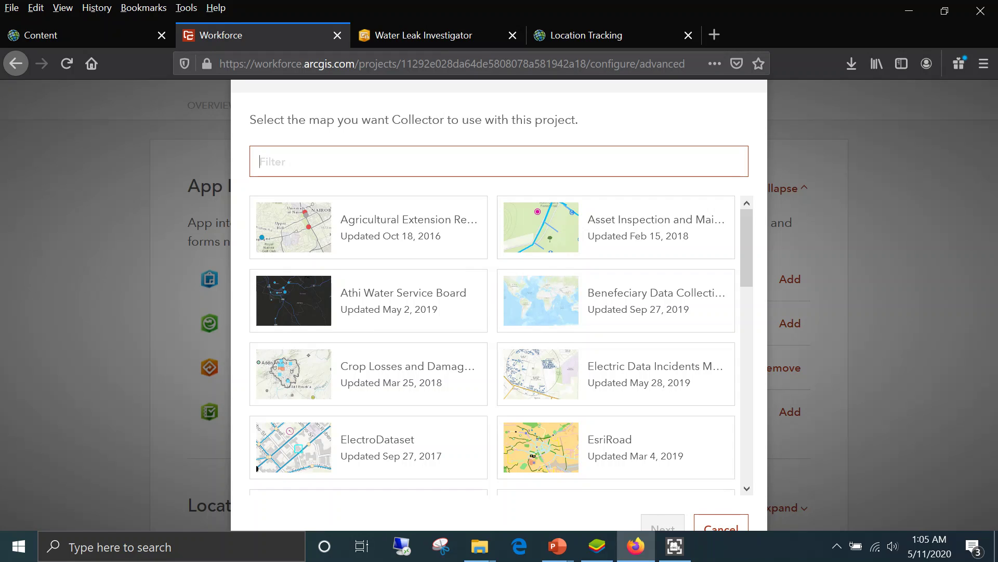
pyautogui.write('v')
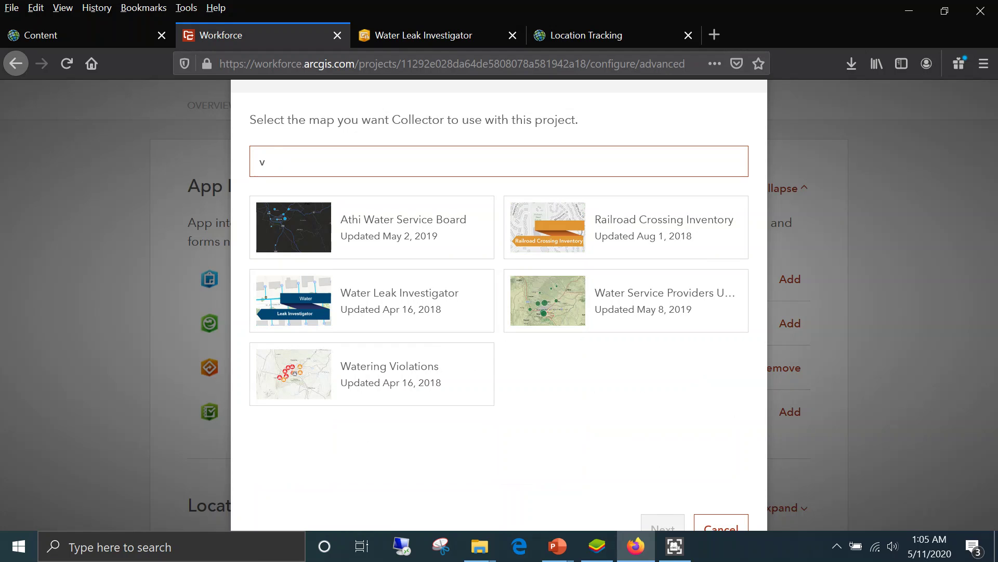
pyautogui.press('BackSpace')
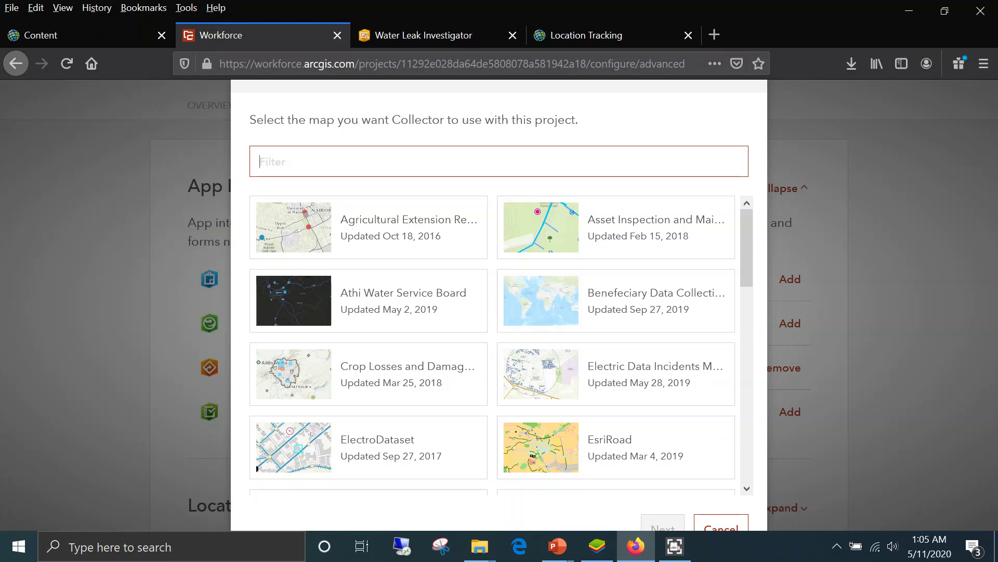
pyautogui.write('viola')
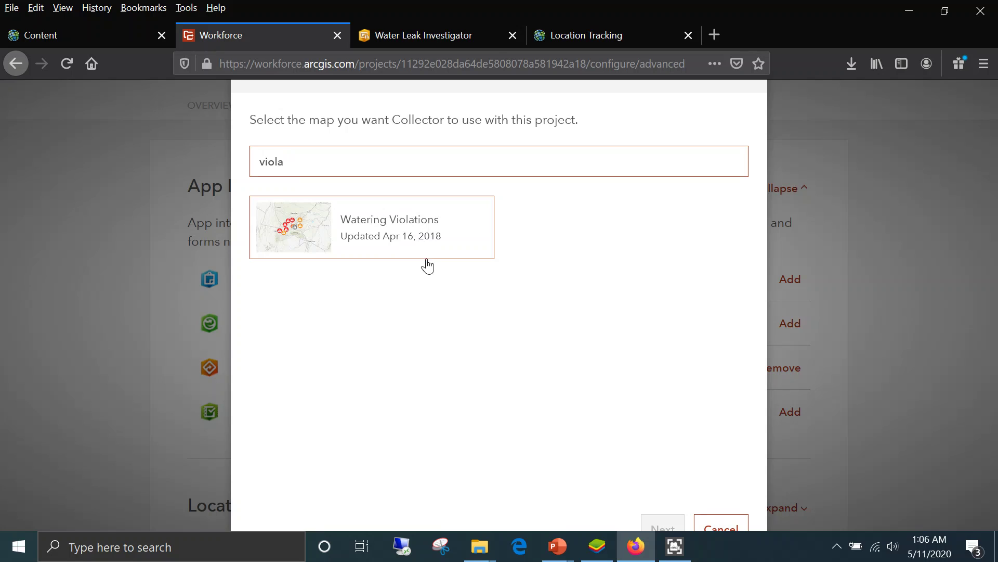
pyautogui.click(421, 237)
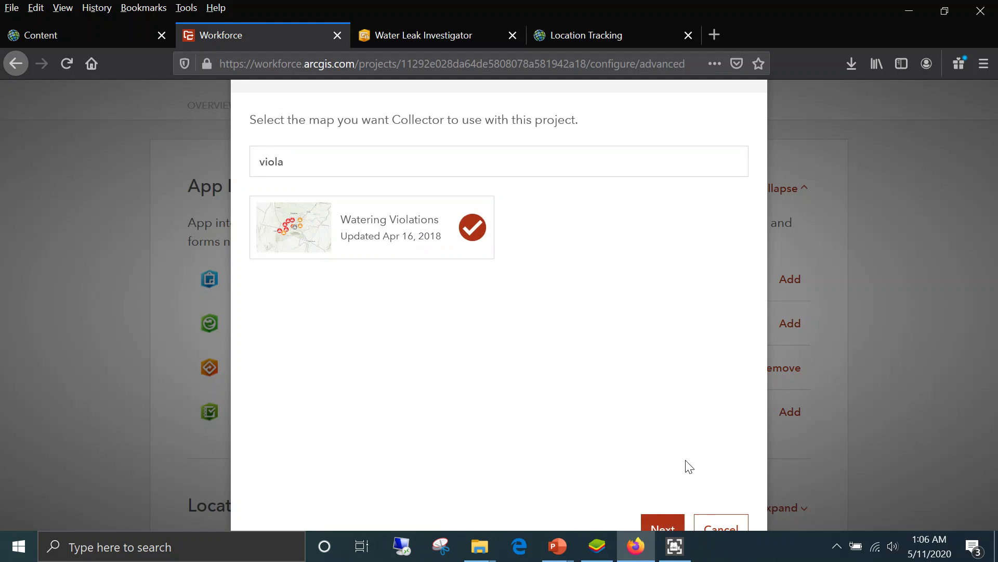
pyautogui.click(666, 517)
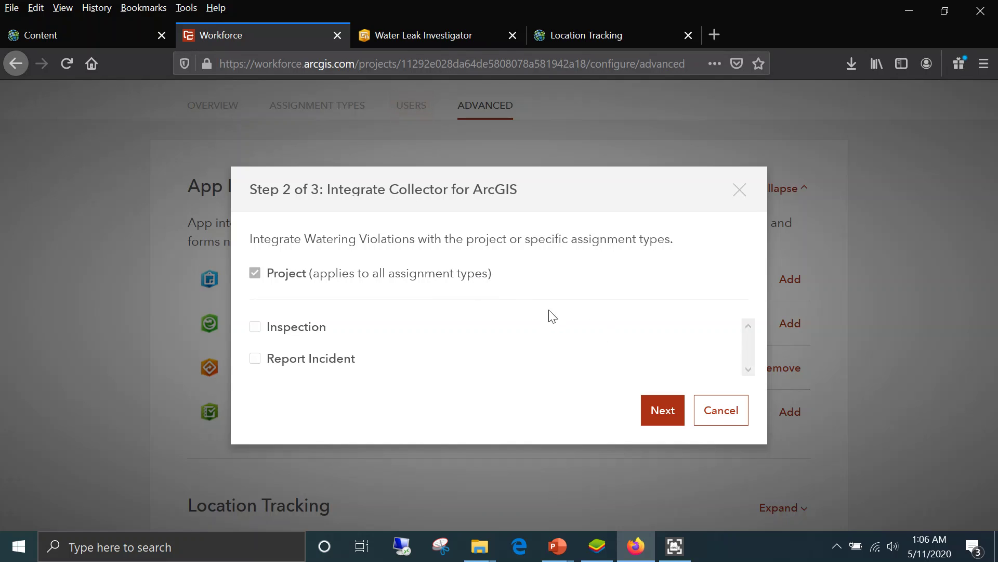
pyautogui.click(658, 419)
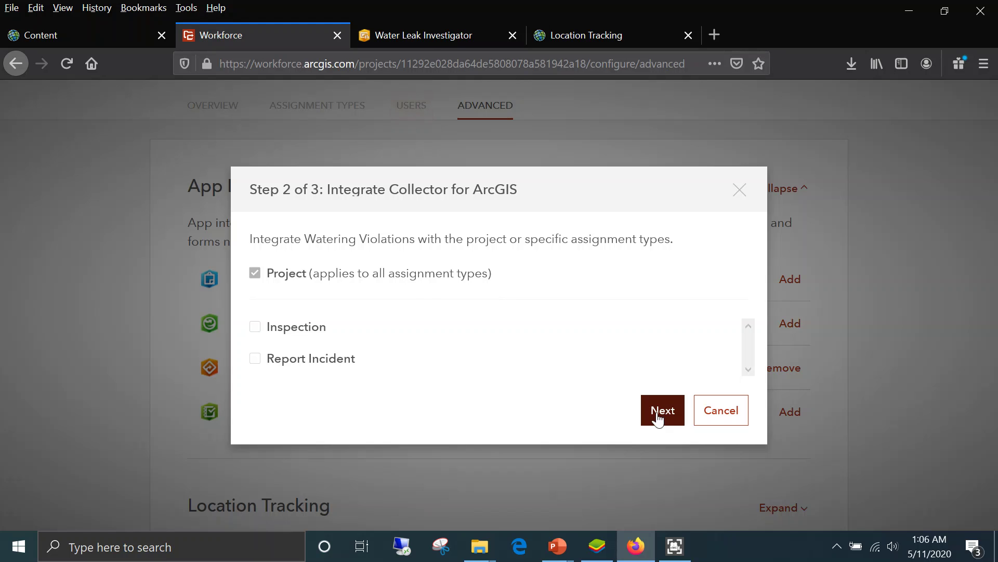
pyautogui.click(658, 419)
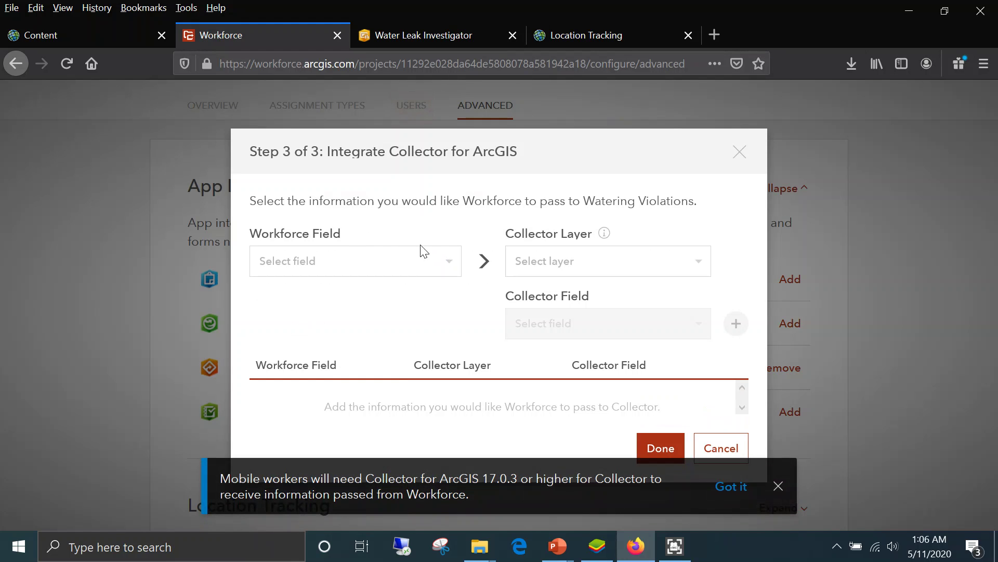
# Choose ID as the Workforce field and Watering Violations as the Collector layer, and finish the integration without adding a field mapping
pyautogui.click(444, 261)
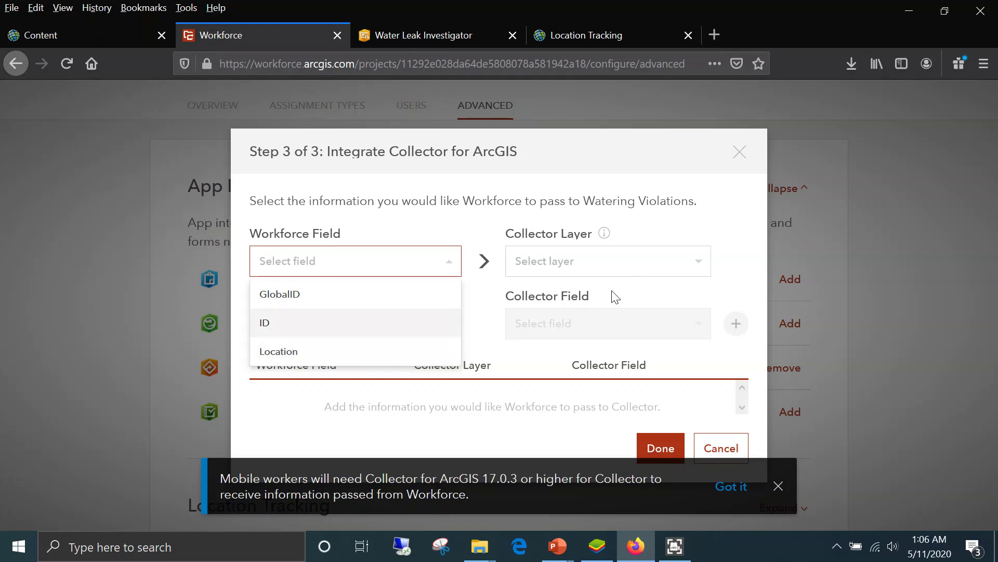
pyautogui.click(681, 266)
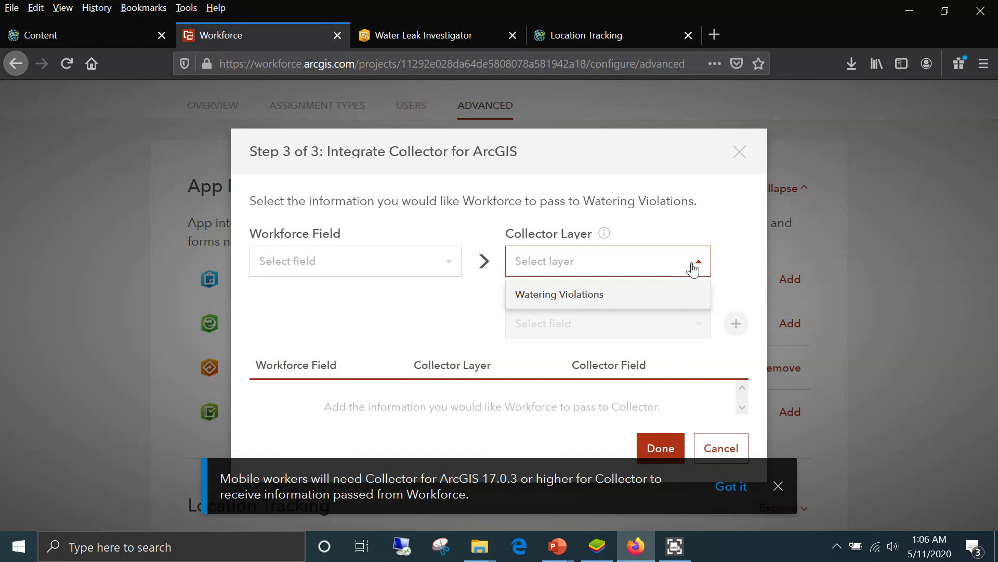
pyautogui.click(451, 239)
pyautogui.click(440, 278)
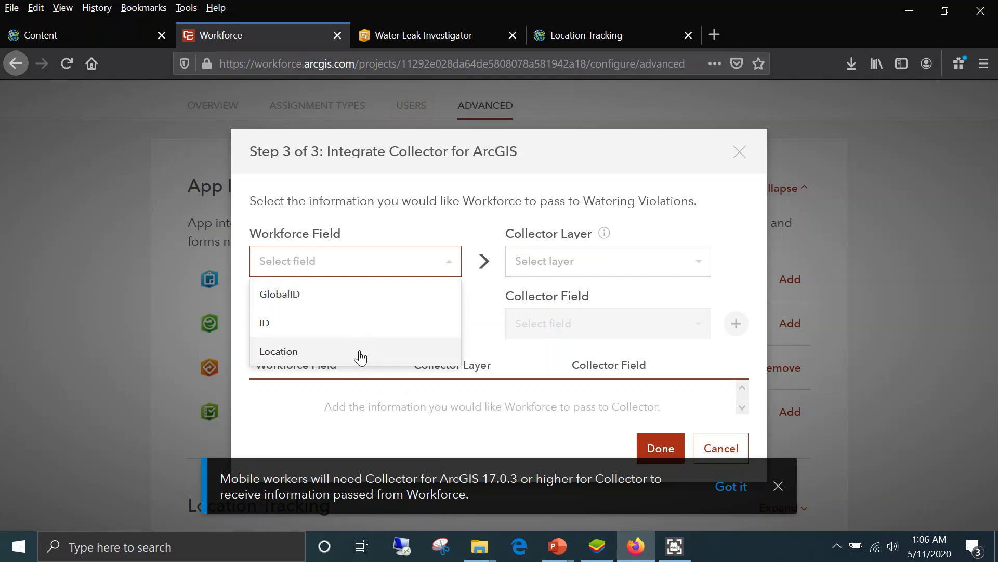
pyautogui.click(362, 325)
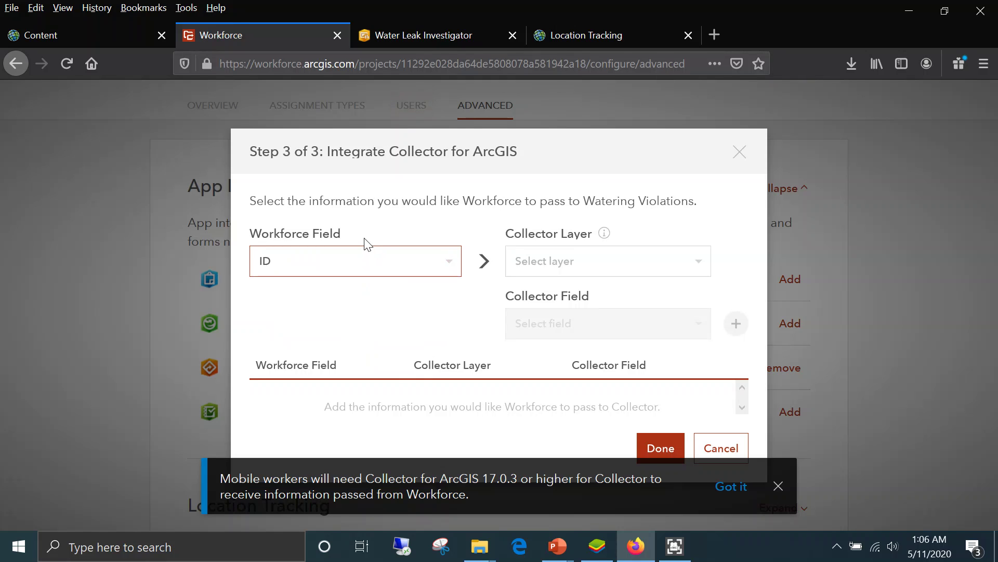
pyautogui.click(558, 263)
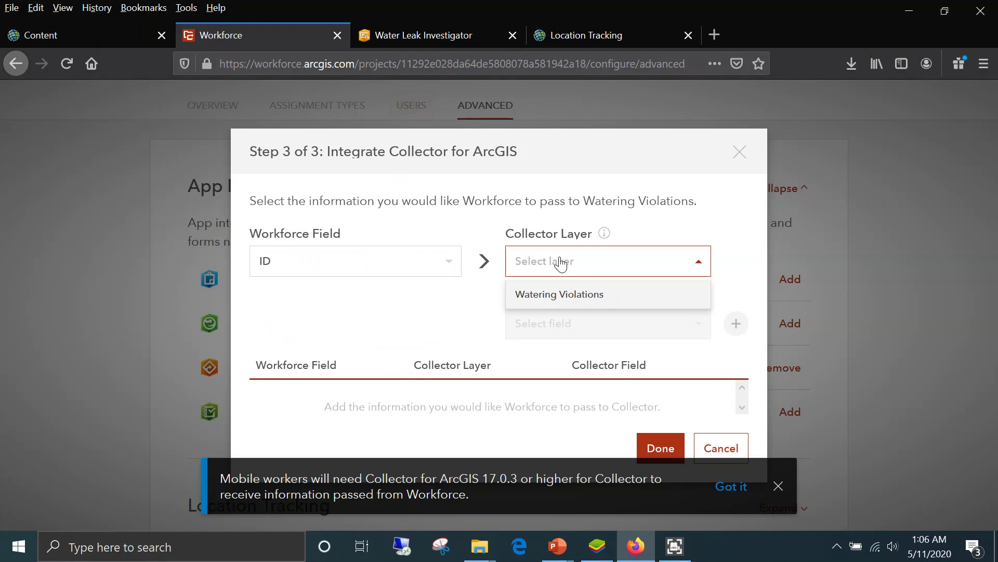
pyautogui.click(595, 295)
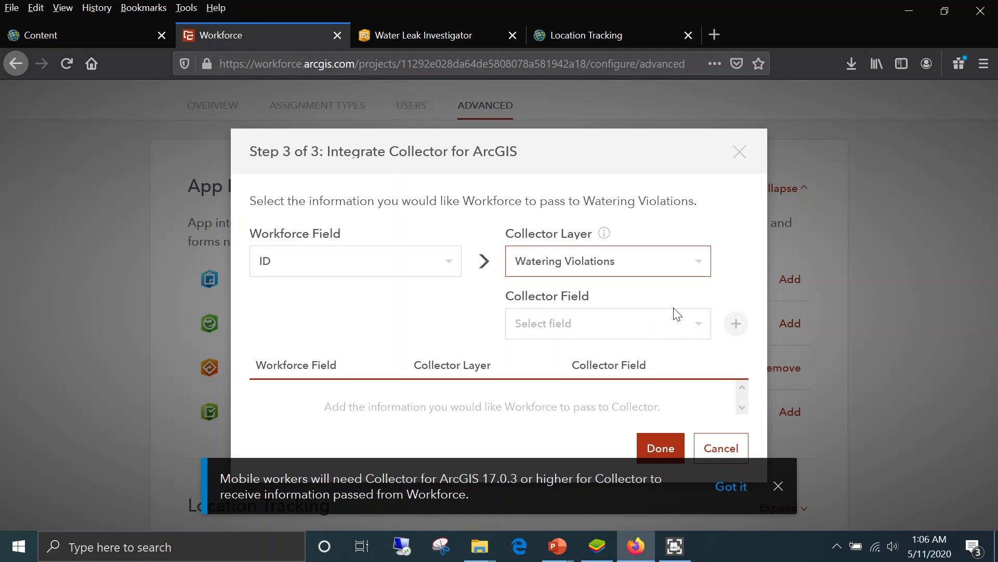
pyautogui.click(448, 265)
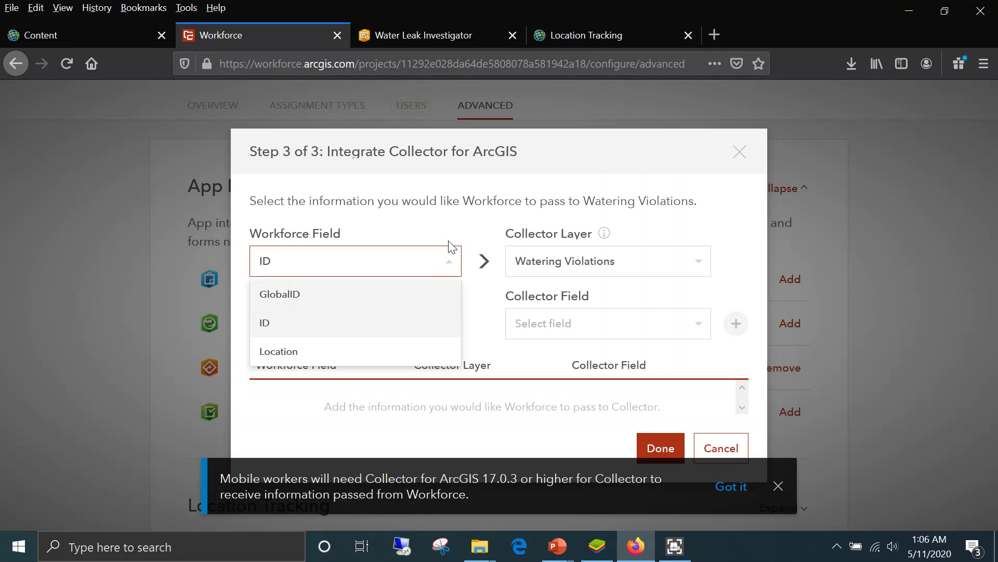
pyautogui.click(448, 236)
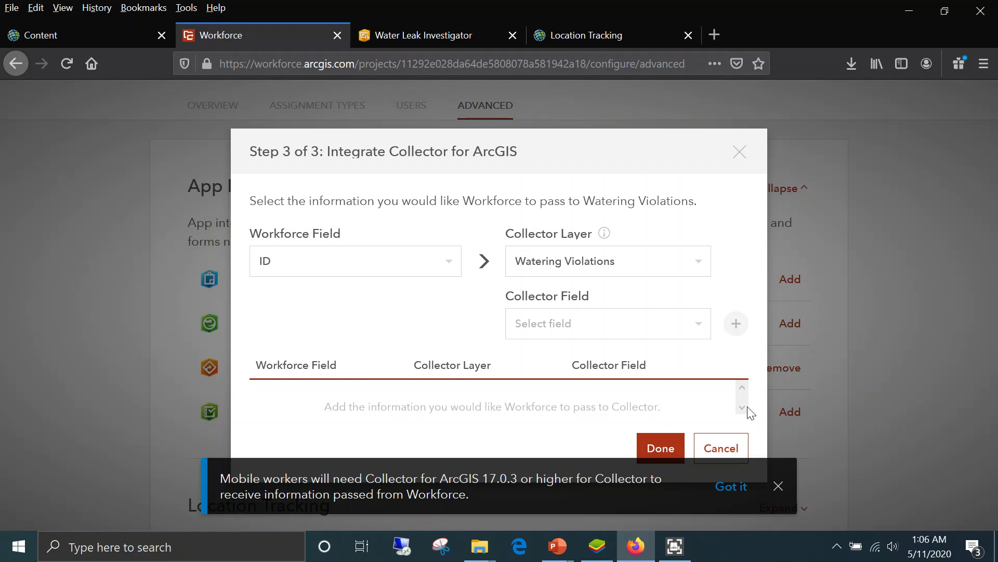
pyautogui.click(669, 447)
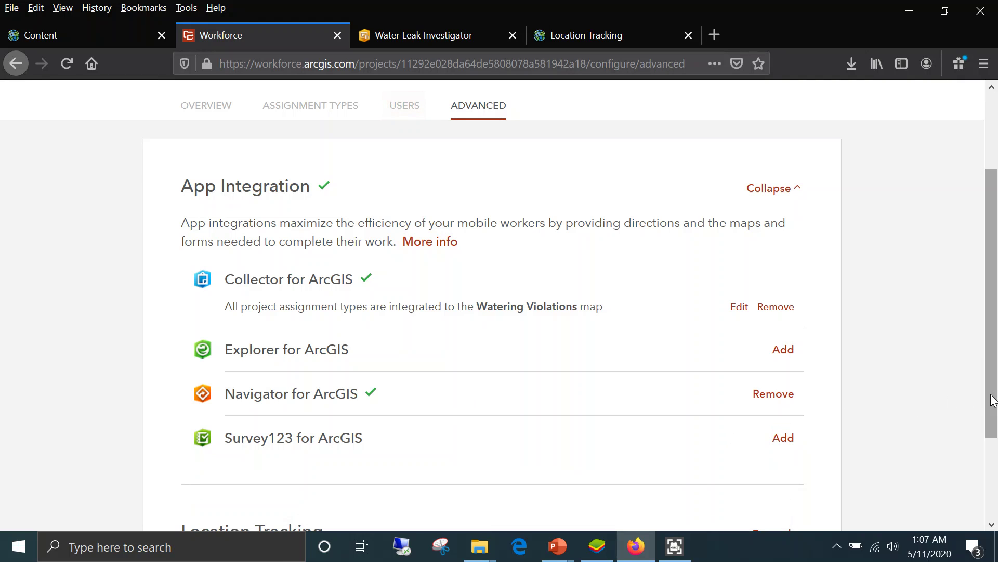
# Expand the Location Tracking settings and enable location tracking for the project
pyautogui.scroll(-3, 888, 411)
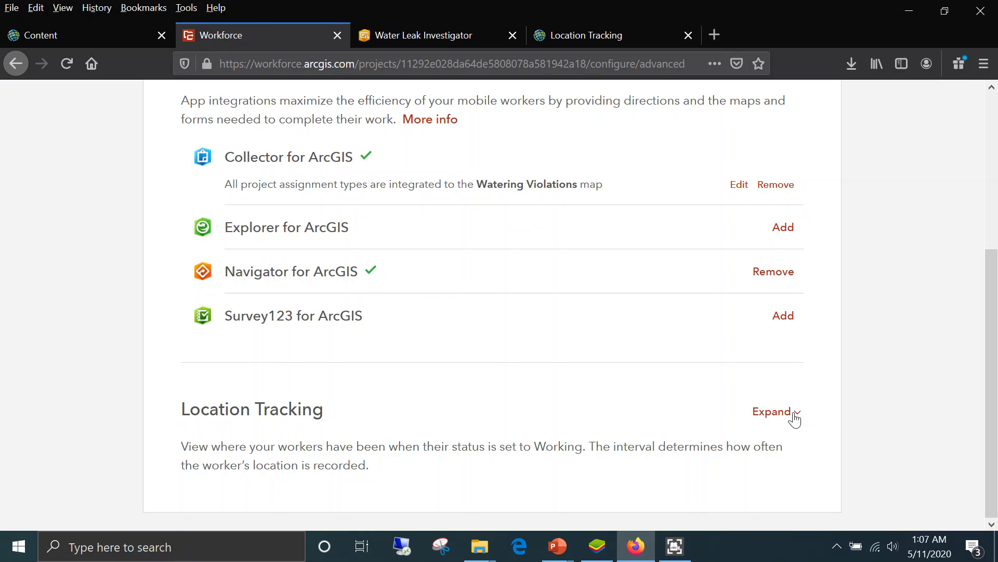
pyautogui.click(795, 419)
pyautogui.scroll(-1, 988, 375)
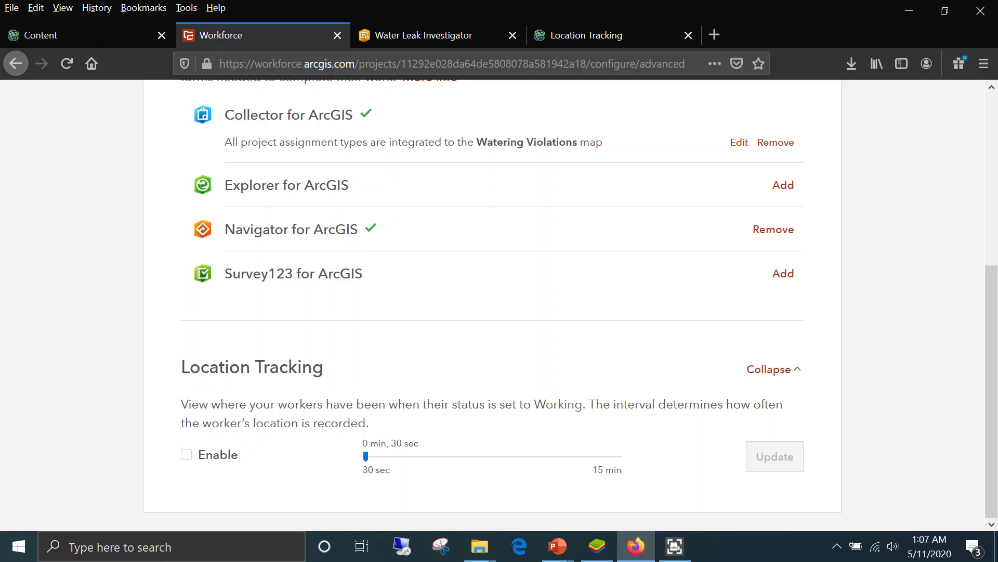
pyautogui.click(185, 456)
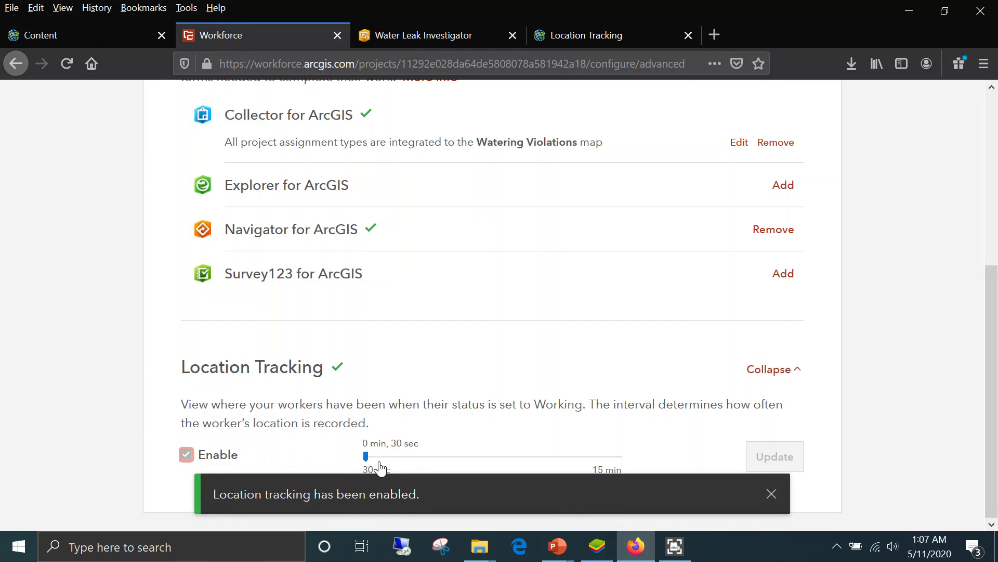
# Try a location tracking interval of 1 min, 15 sec and return it to 30 sec
pyautogui.click(773, 494)
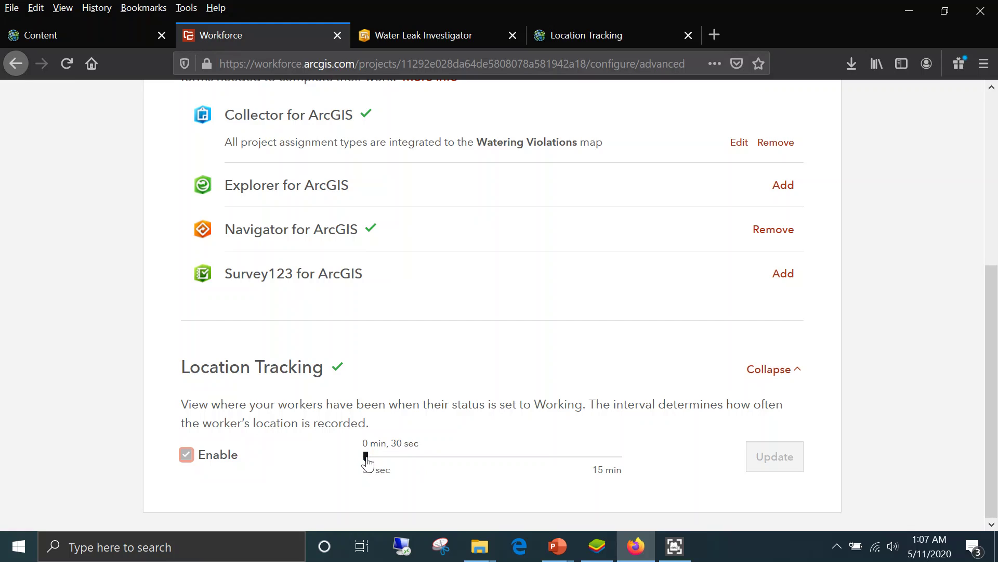
pyautogui.moveTo(366, 458); pyautogui.dragTo(382, 467)
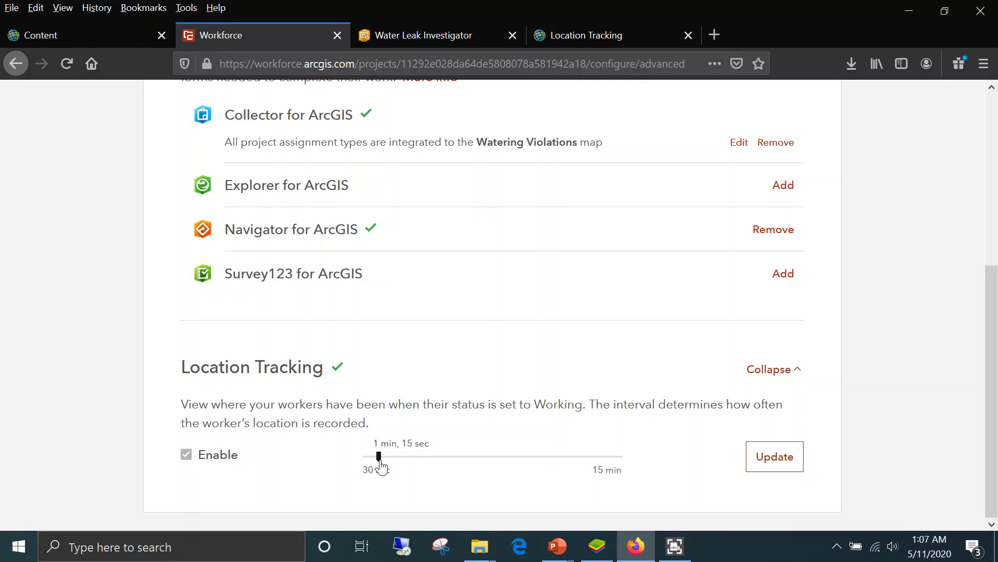
pyautogui.moveTo(381, 467); pyautogui.dragTo(368, 468)
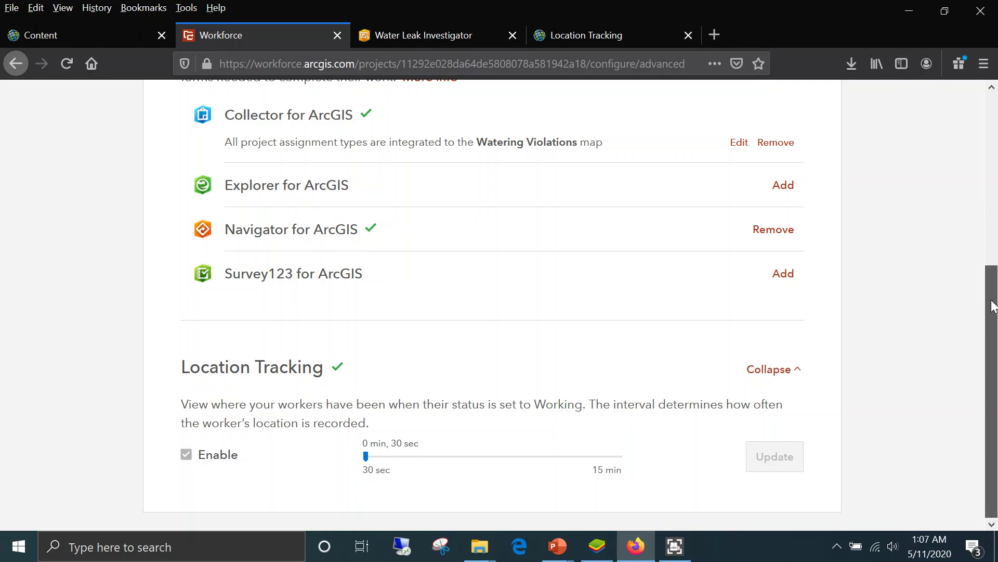
# Return to the project overview and change the project thumbnail to the water bottle picture
pyautogui.moveTo(991, 293); pyautogui.dragTo(974, 141)
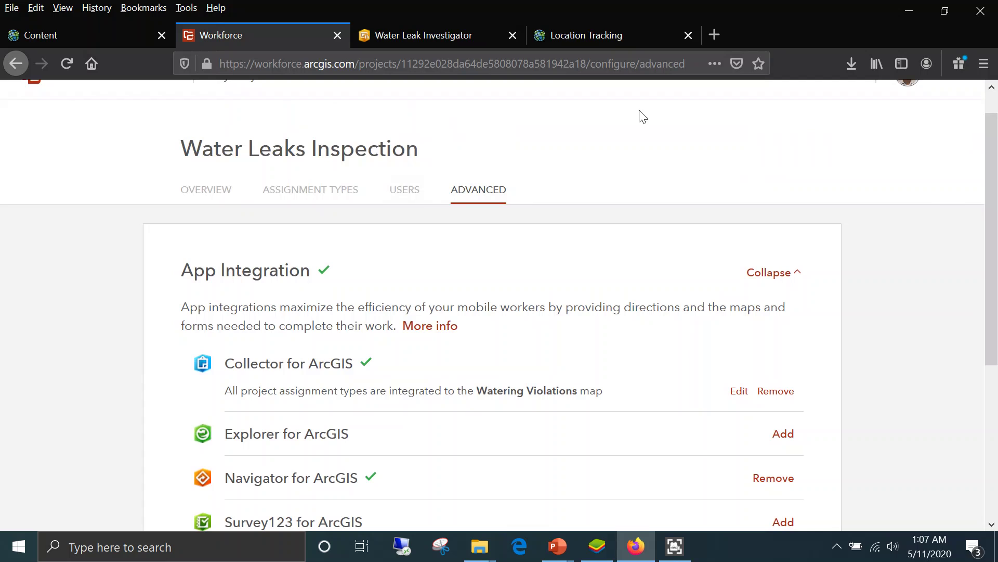
pyautogui.click(221, 197)
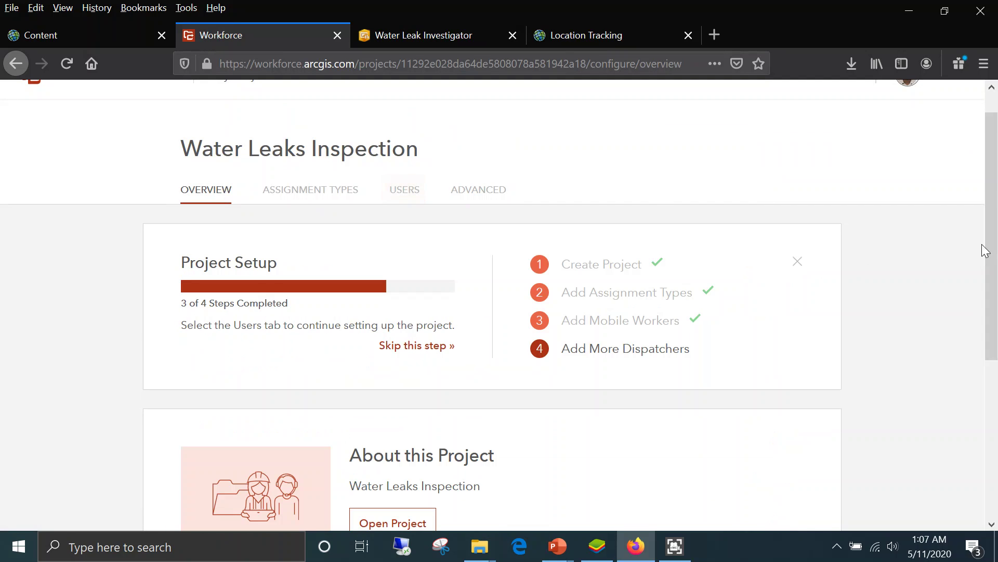
pyautogui.moveTo(991, 249); pyautogui.dragTo(994, 384)
pyautogui.moveTo(258, 300)
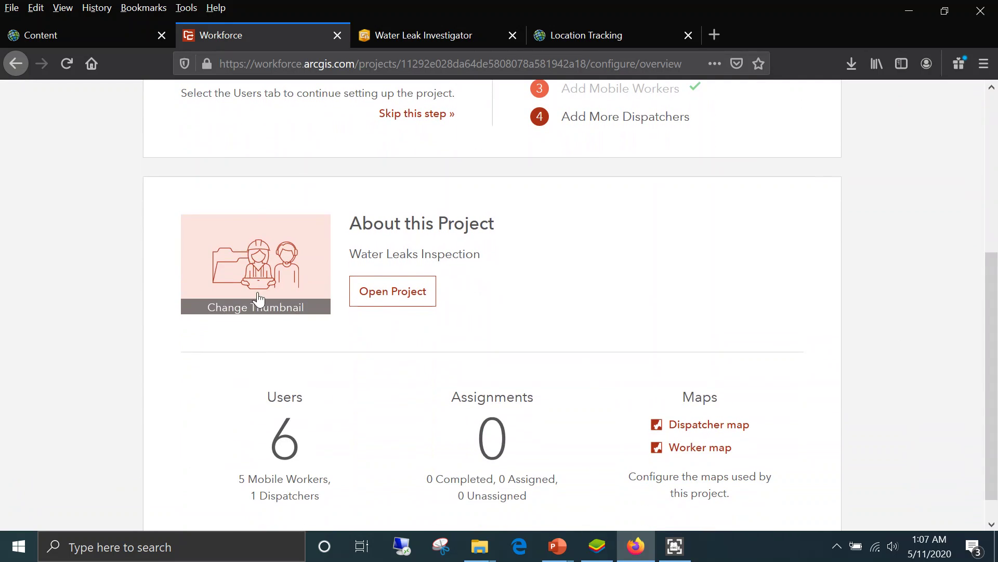
pyautogui.click(255, 301)
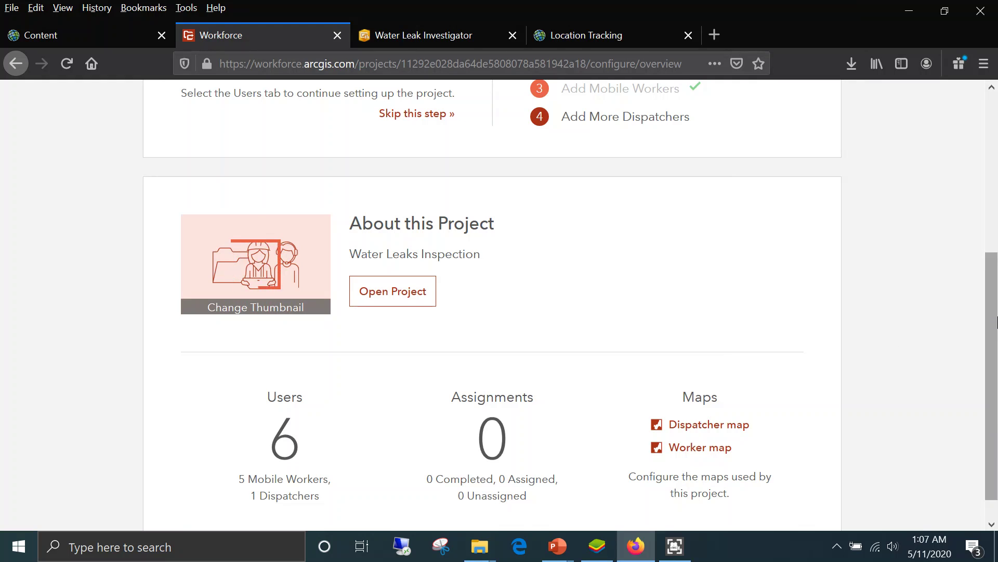
# Open the Dispatcher map and add the Watering Violations layer from My Content, found by searching for "violations"
pyautogui.moveTo(994, 323); pyautogui.dragTo(996, 360)
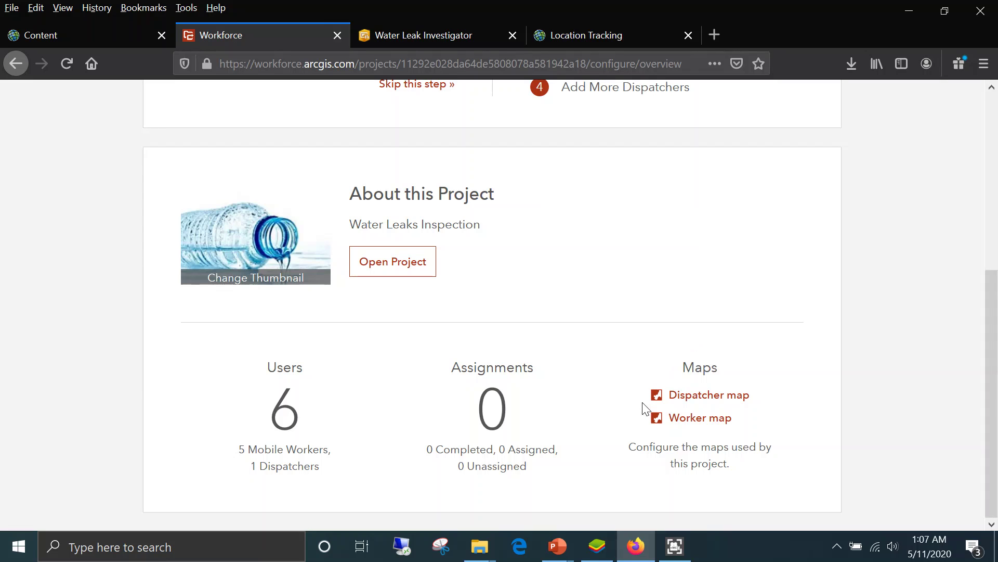
pyautogui.click(714, 396)
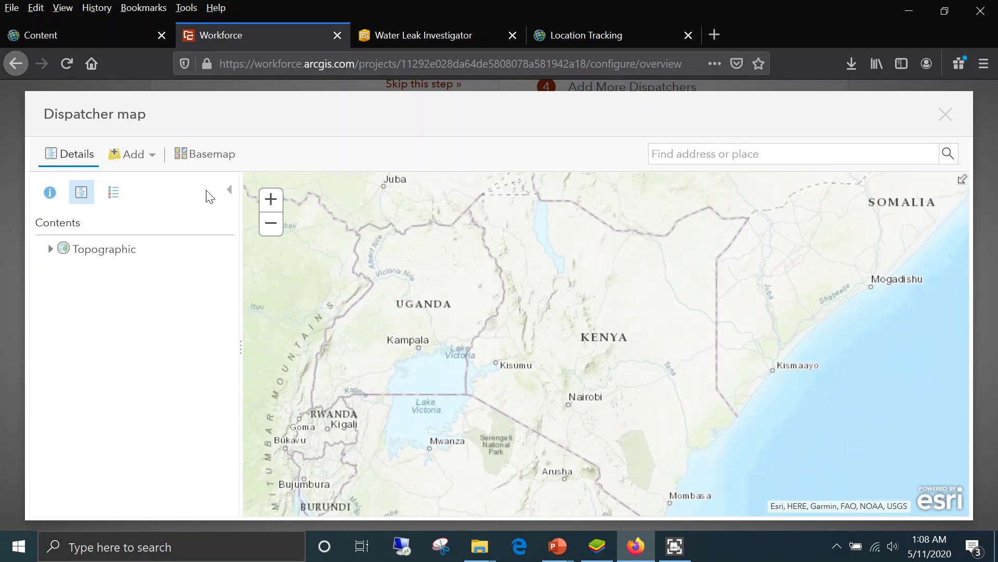
pyautogui.click(141, 158)
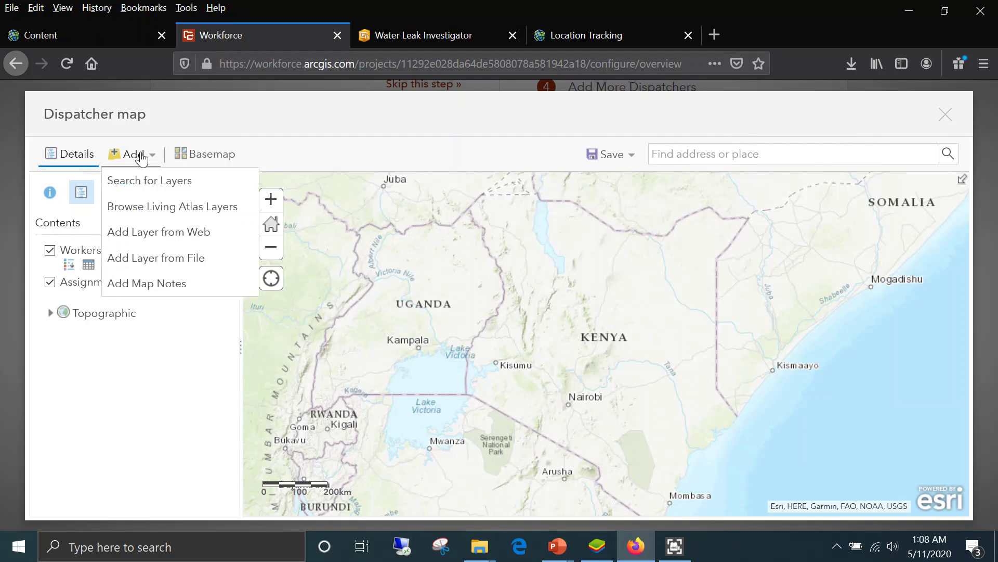
pyautogui.click(149, 179)
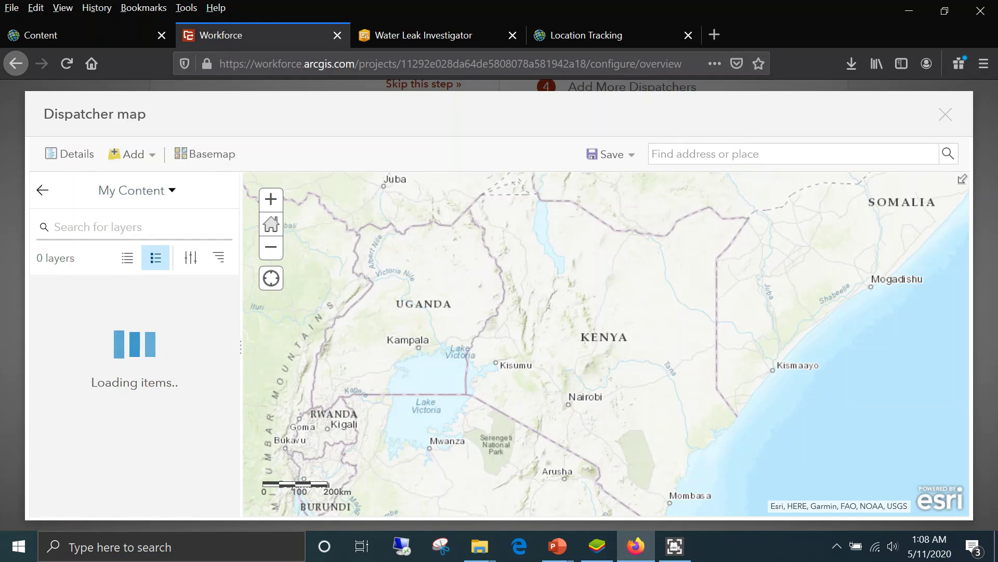
pyautogui.write('vi')
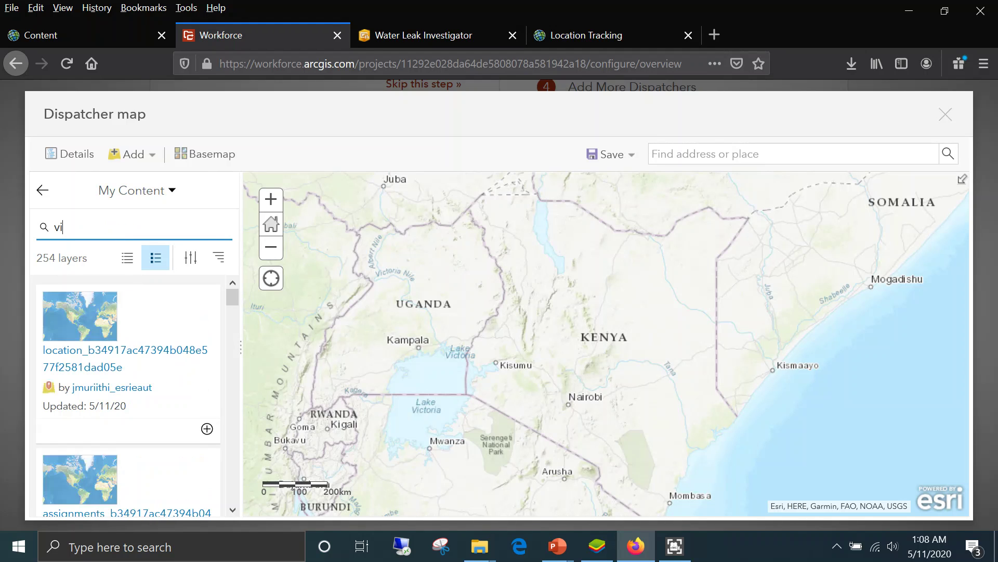
pyautogui.write('olations')
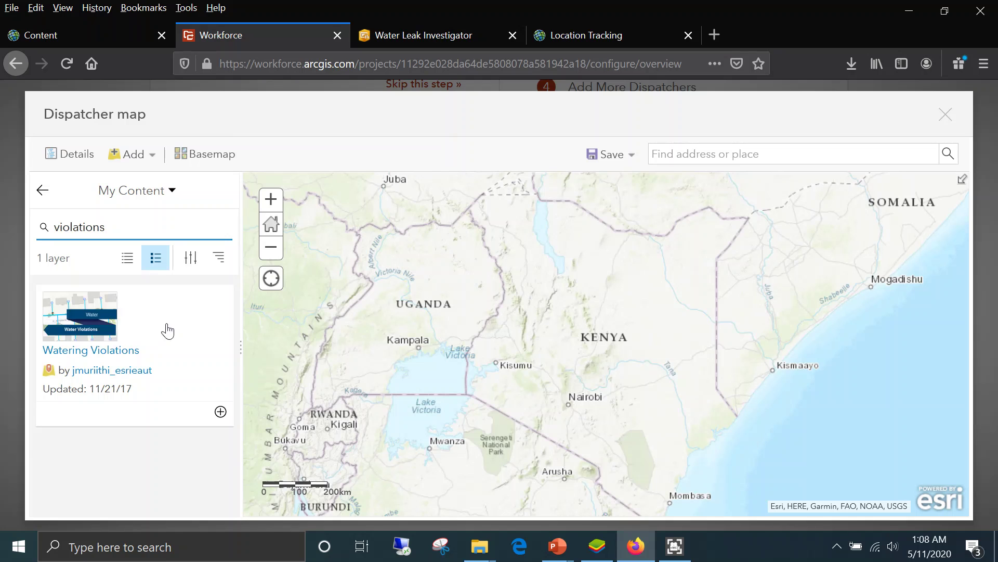
pyautogui.click(221, 413)
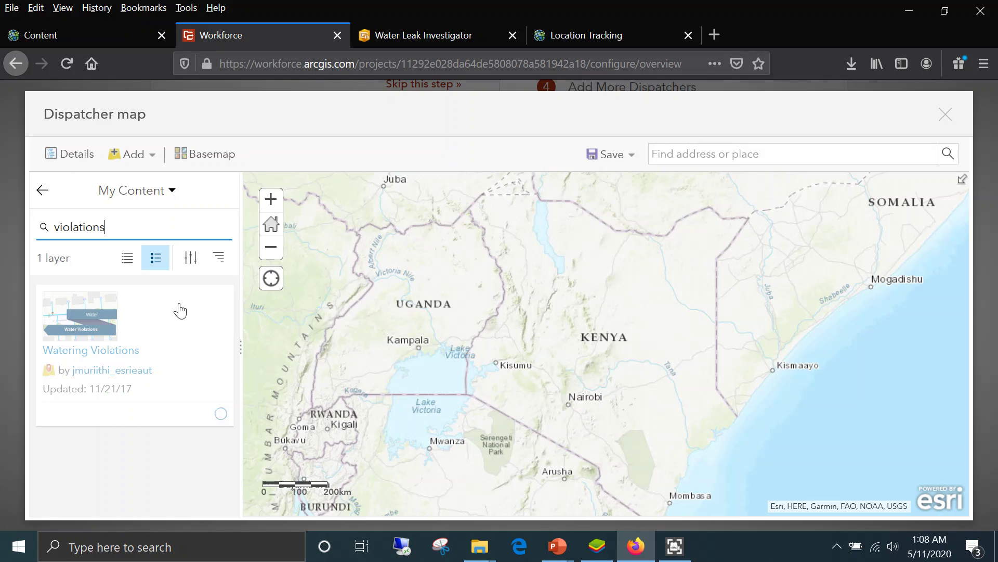
pyautogui.click(42, 194)
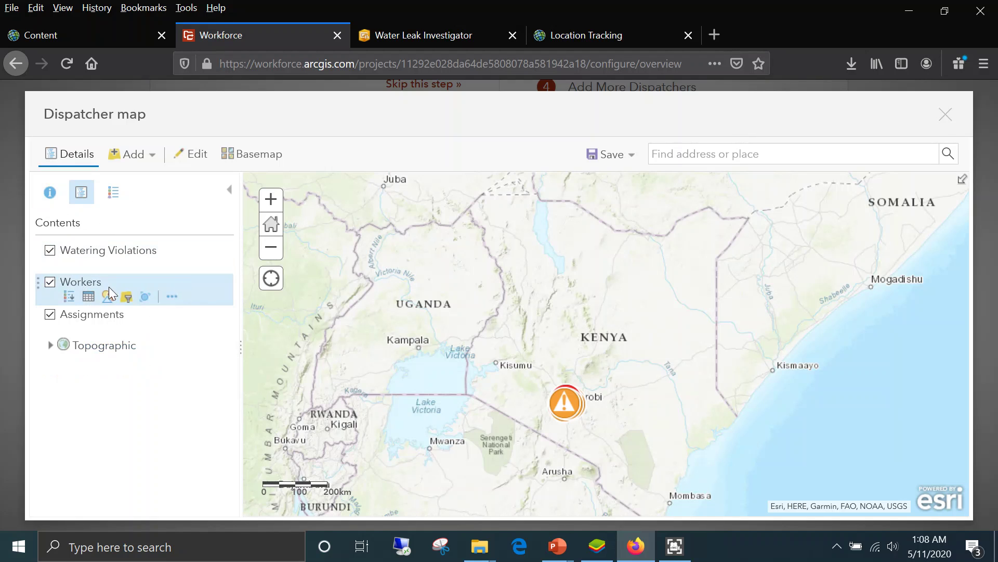
pyautogui.click(106, 314)
pyautogui.click(106, 315)
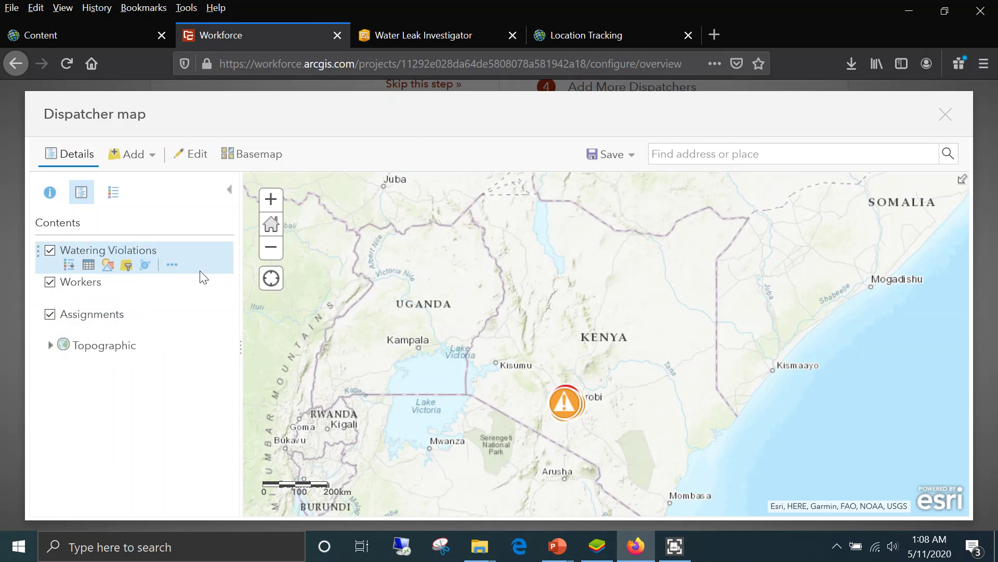
# Switch the Dispatcher map's basemap to OpenStreetMap, then save and close the map
pyautogui.click(237, 155)
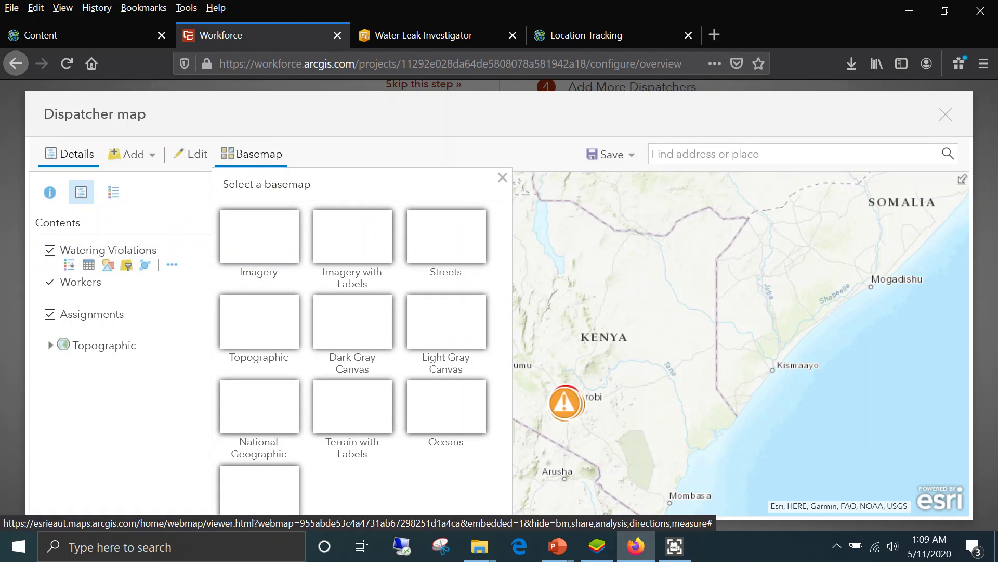
pyautogui.click(280, 490)
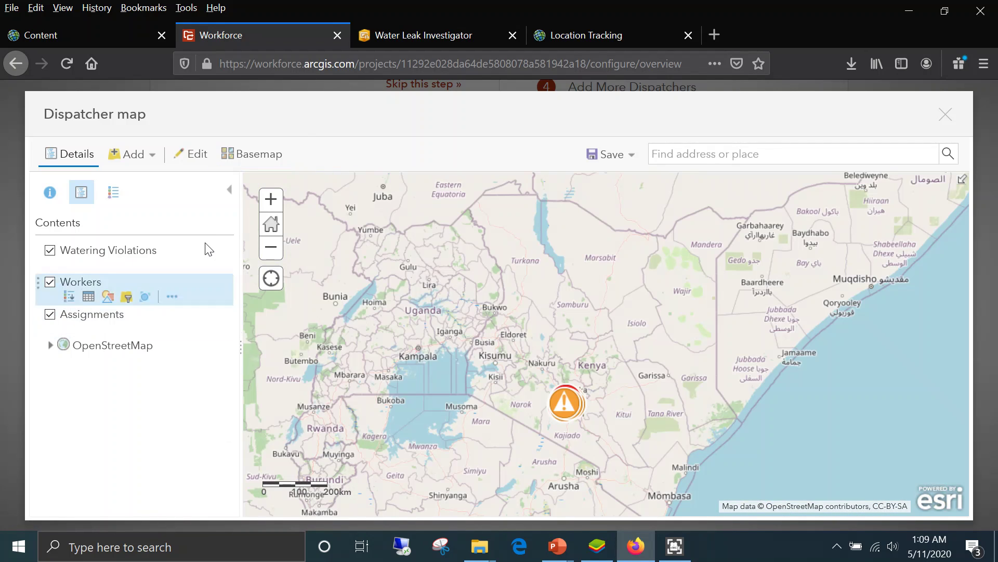
pyautogui.click(620, 156)
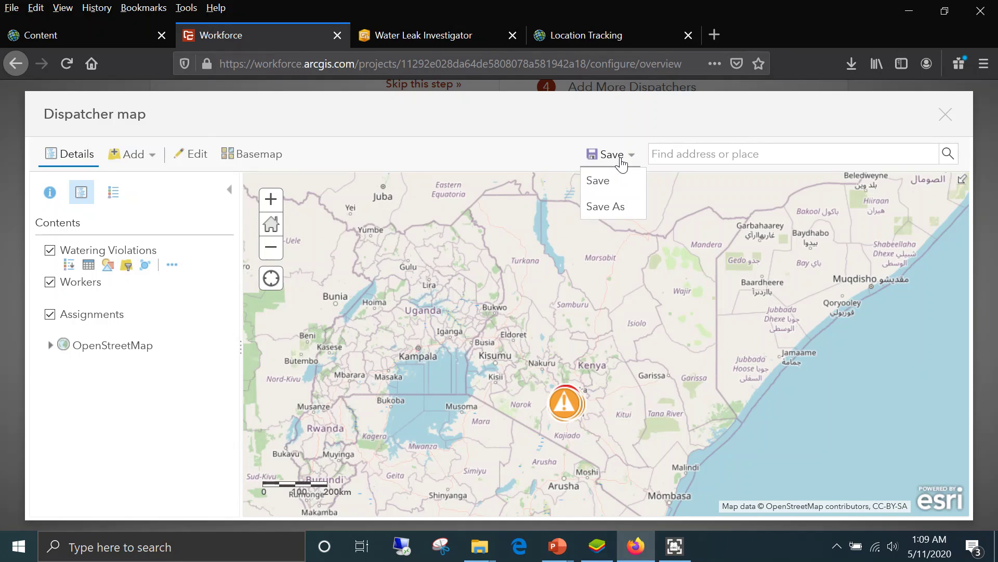
pyautogui.click(598, 180)
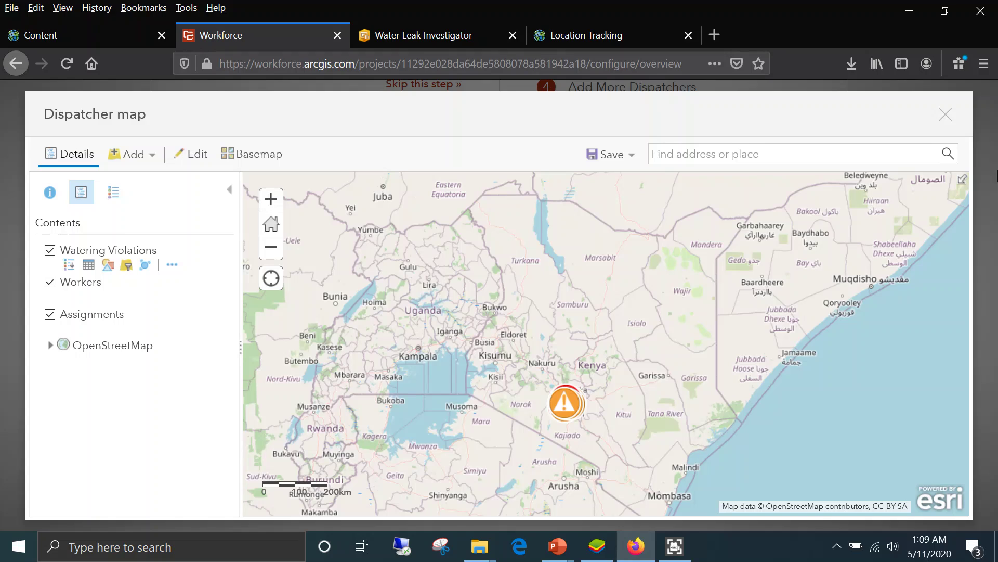
pyautogui.click(946, 114)
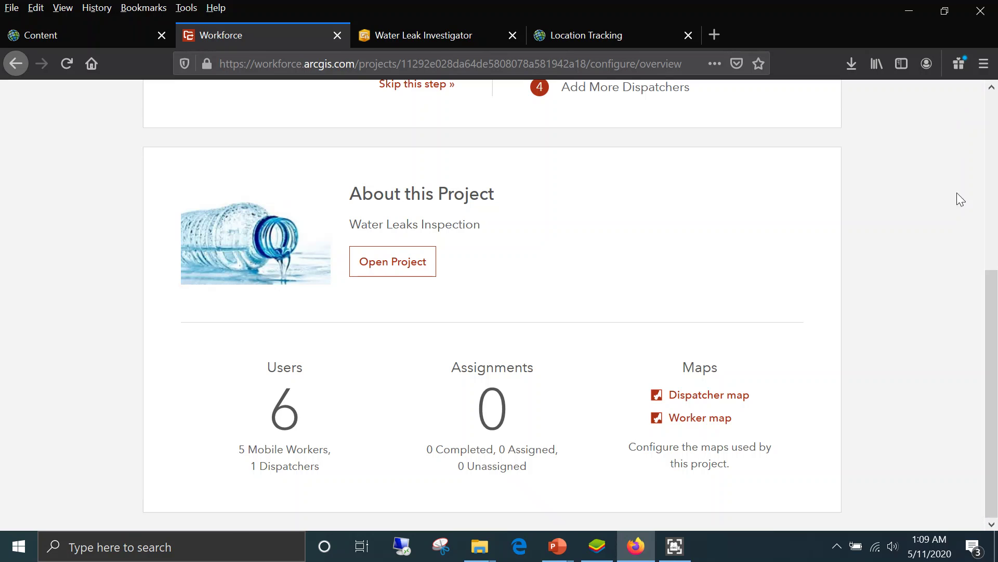
# Open the Worker map, add the Watering Violations layer by searching for "violations", and switch the basemap to Streets
pyautogui.click(702, 417)
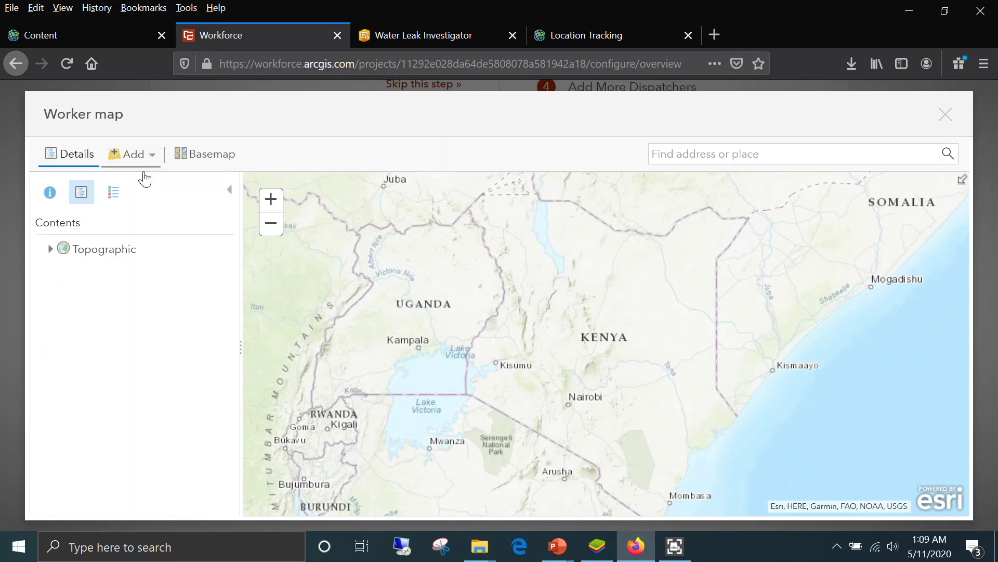
pyautogui.click(136, 155)
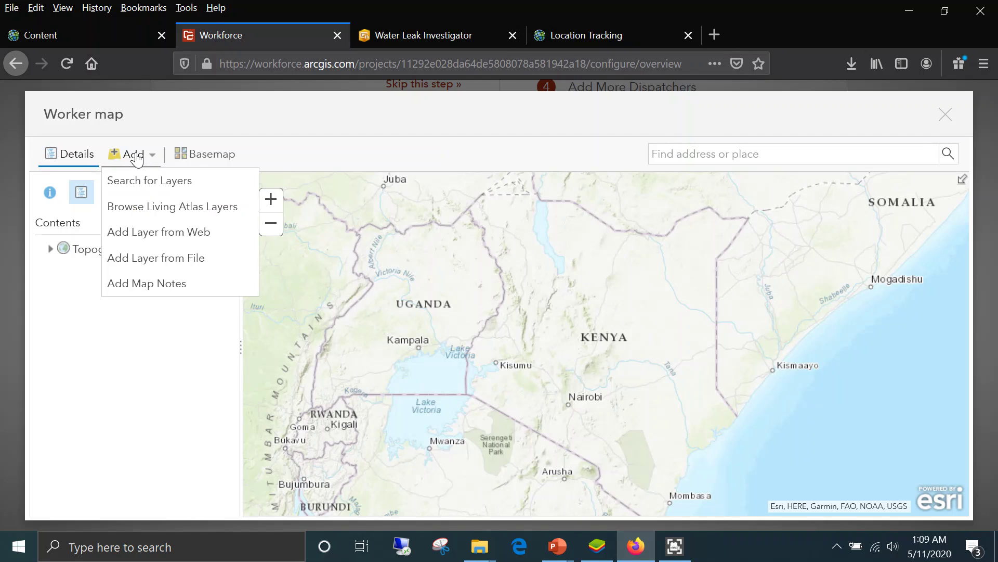
pyautogui.click(147, 179)
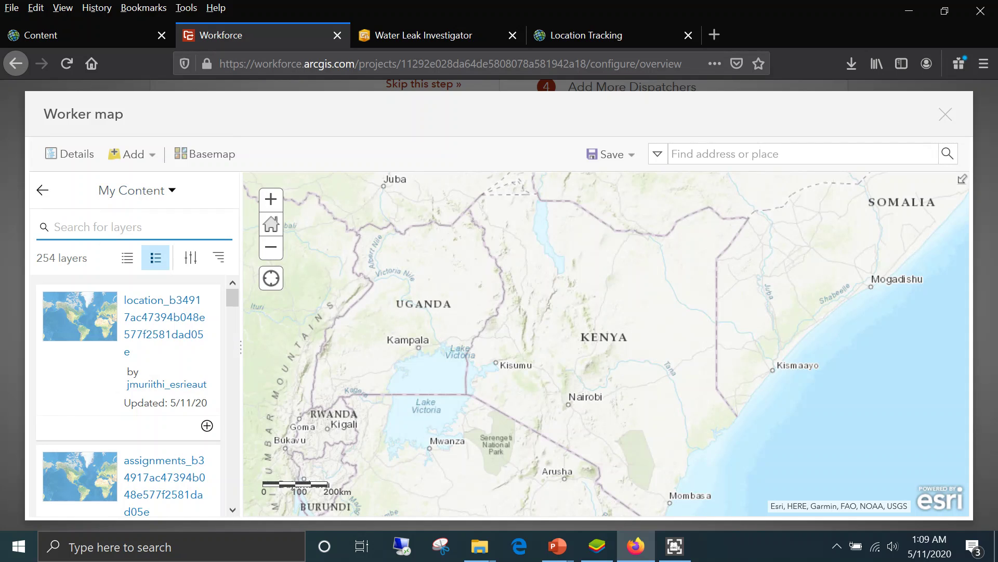
pyautogui.write('violat')
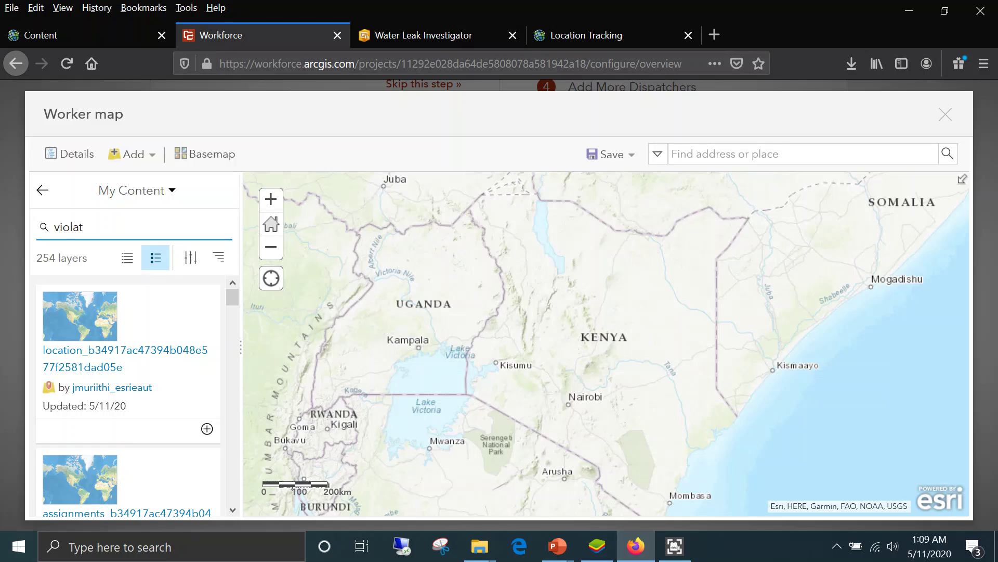
pyautogui.write('ions')
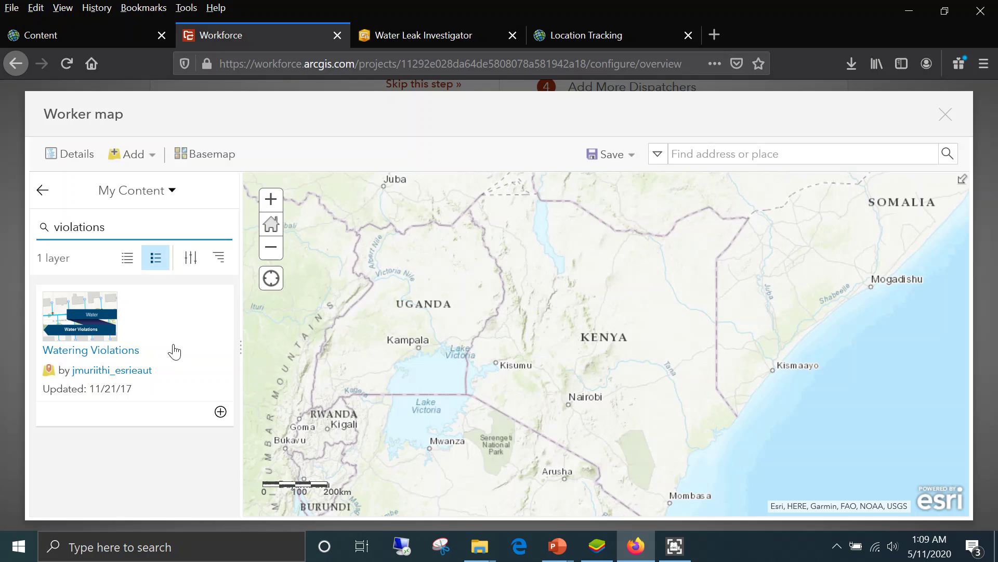
pyautogui.click(222, 413)
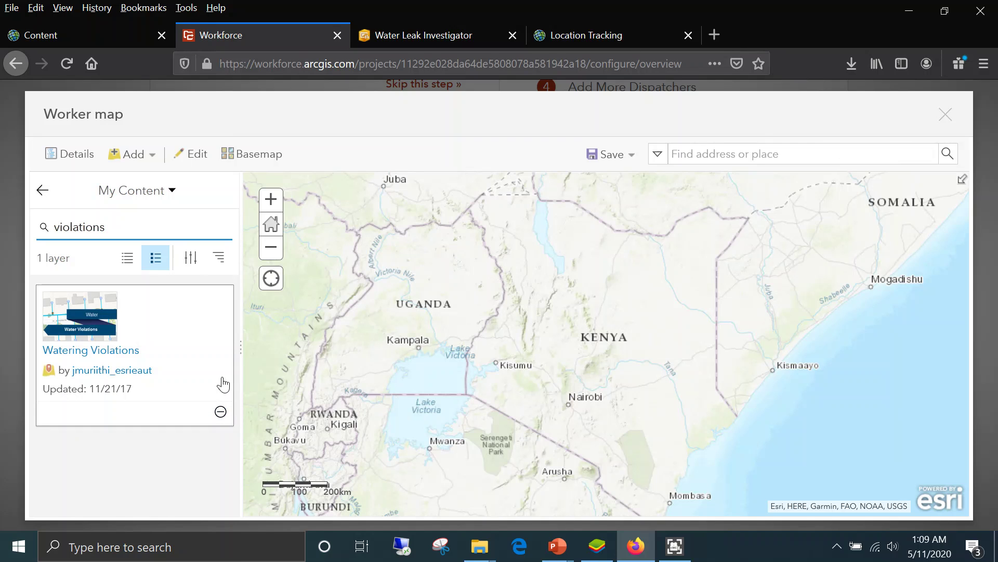
pyautogui.click(42, 191)
pyautogui.click(229, 155)
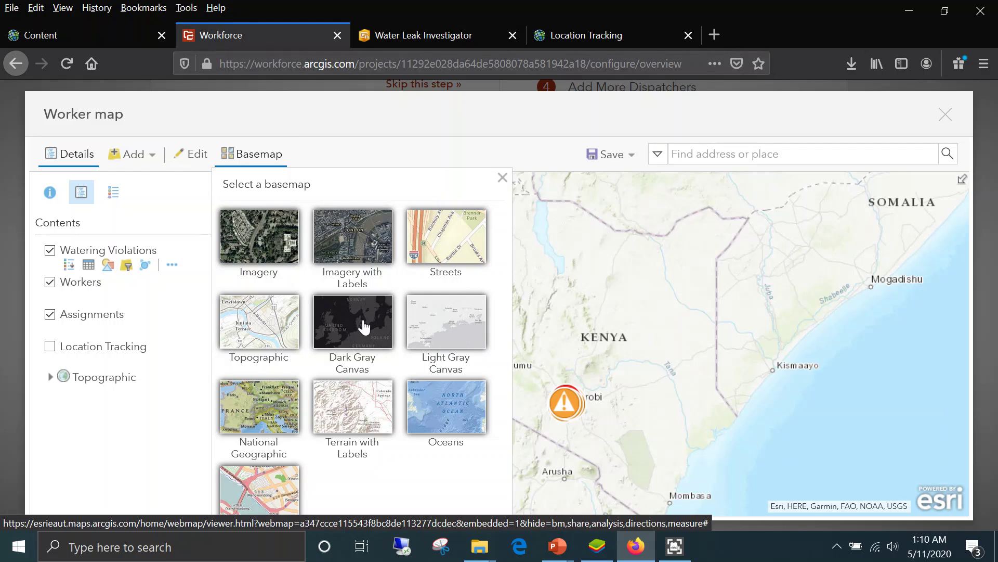
pyautogui.click(447, 250)
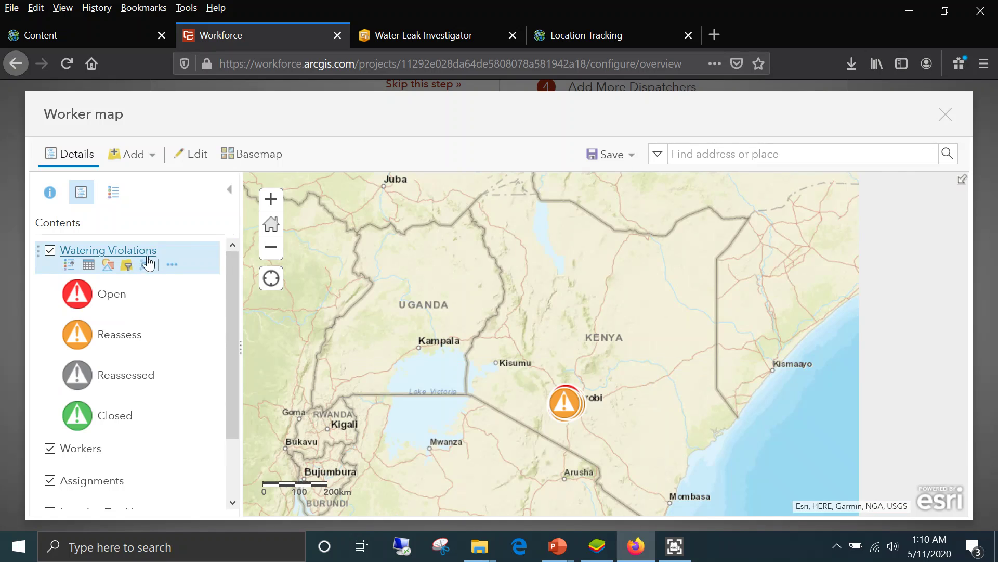
# Set the Watering Violations layer's visible range from County to Room and save the Worker map
pyautogui.click(173, 266)
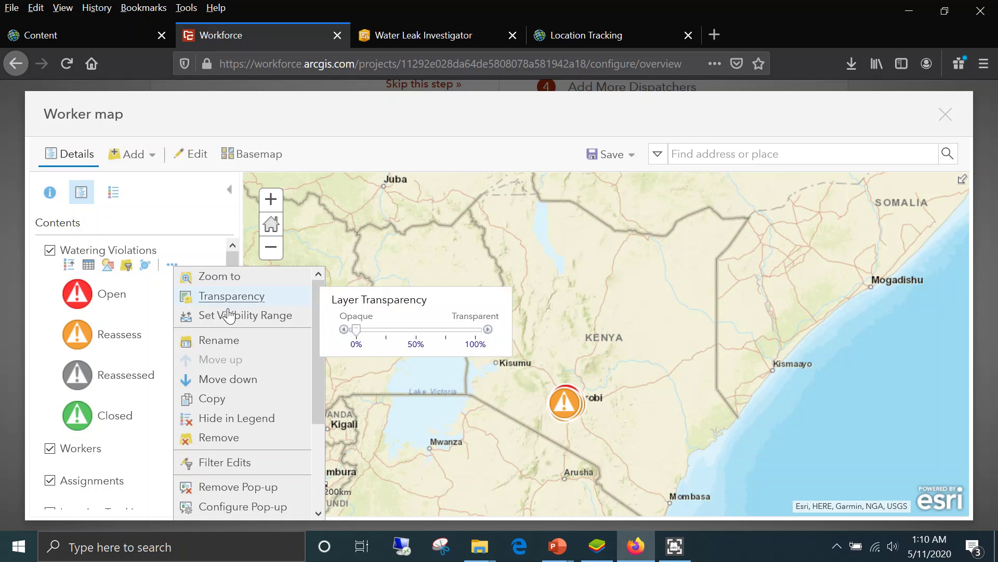
pyautogui.moveTo(230, 321)
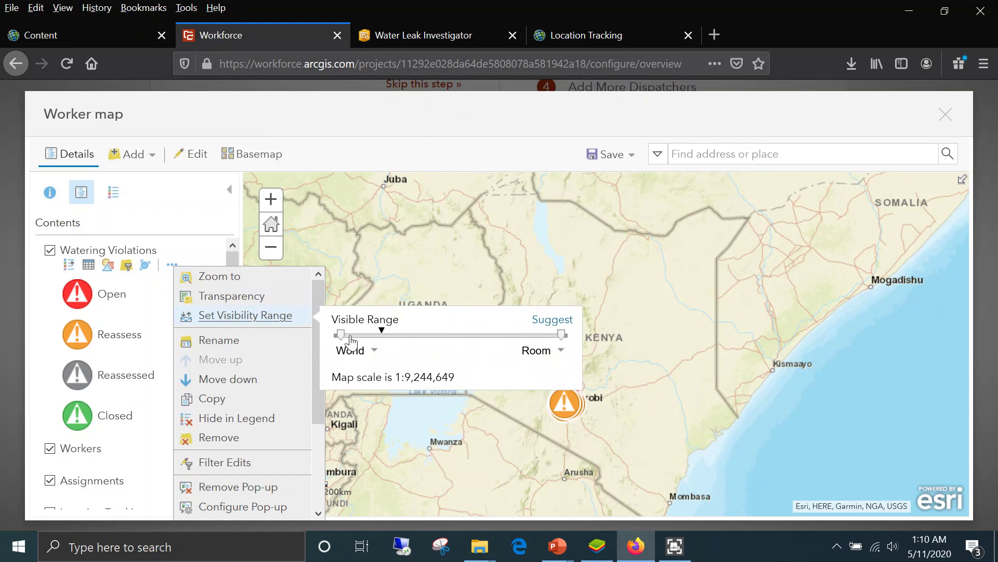
pyautogui.moveTo(343, 338)
pyautogui.moveTo(343, 337); pyautogui.dragTo(423, 335)
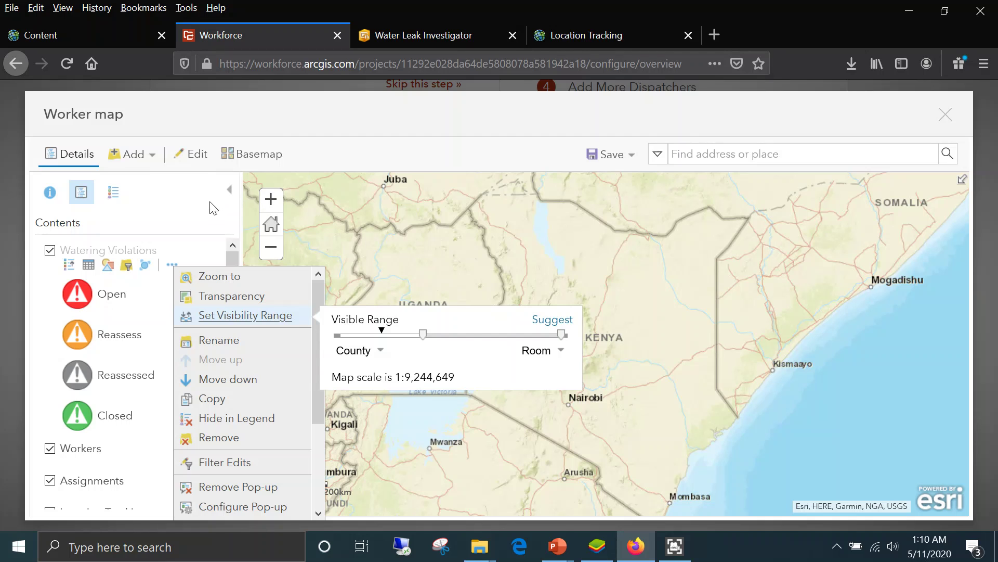
pyautogui.click(213, 208)
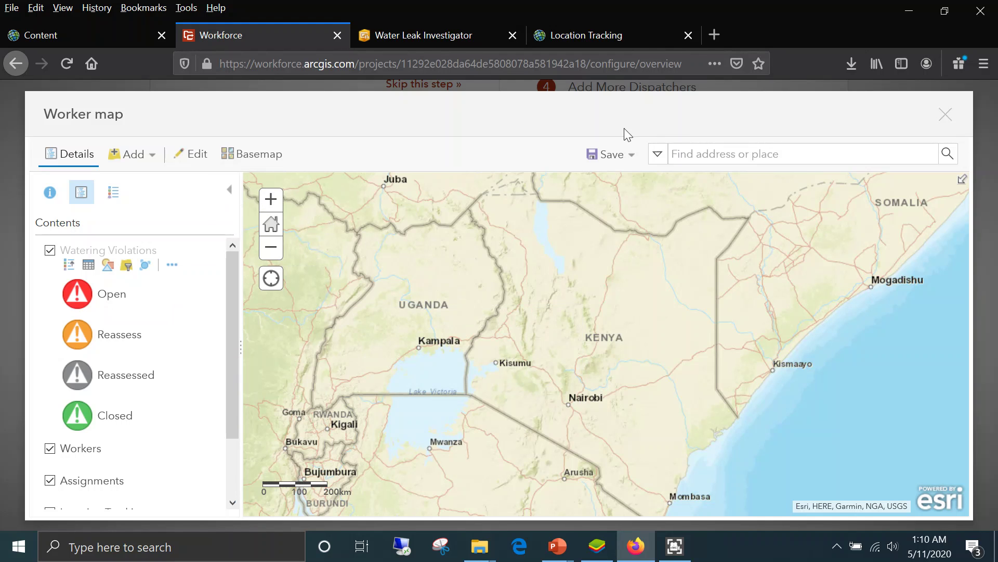
pyautogui.click(631, 157)
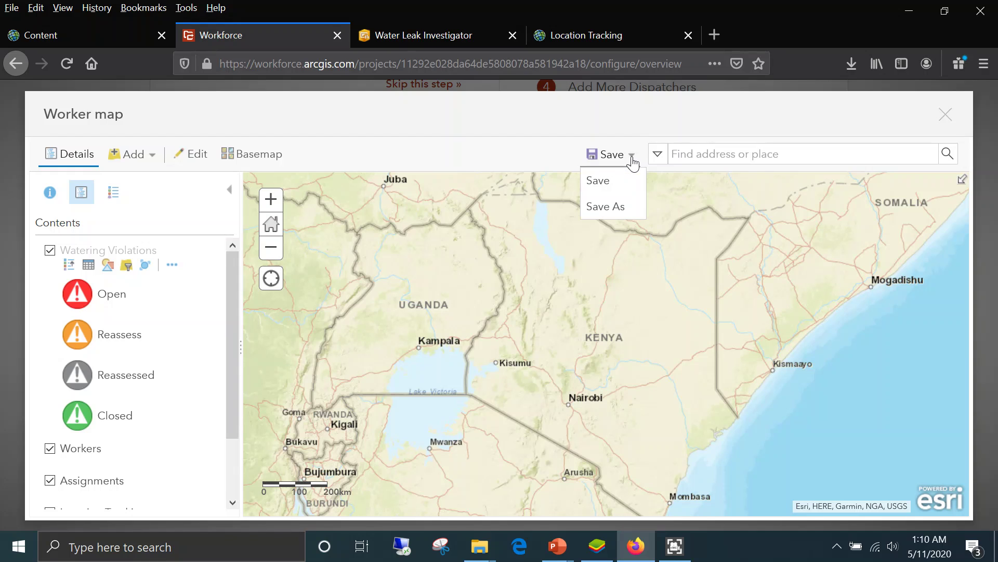
pyautogui.click(619, 182)
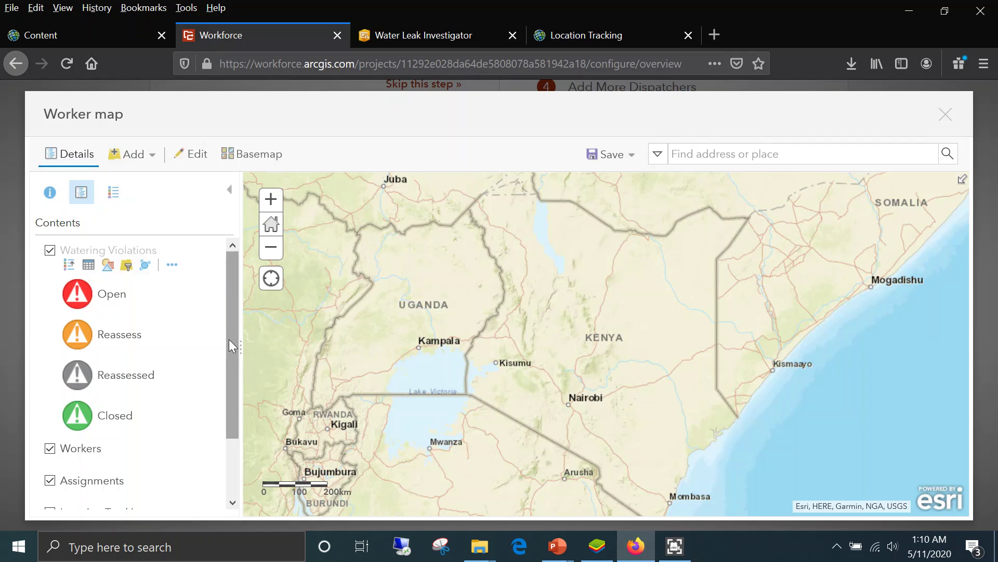
# Review the Worker map's layer list, close the map, and open the Water Leaks Inspection project
pyautogui.moveTo(231, 339); pyautogui.dragTo(239, 400)
pyautogui.moveTo(61, 448)
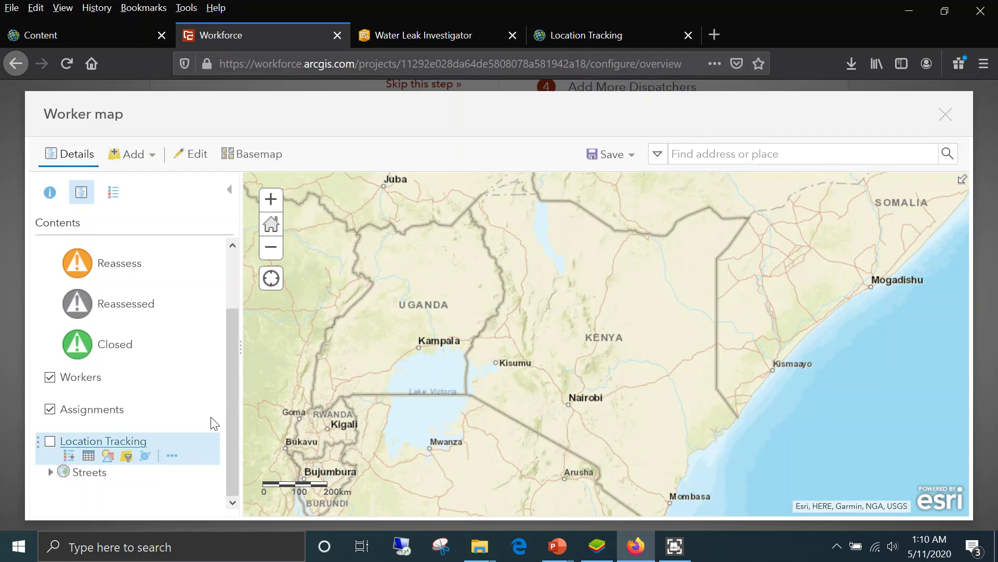
pyautogui.moveTo(238, 398); pyautogui.dragTo(230, 330)
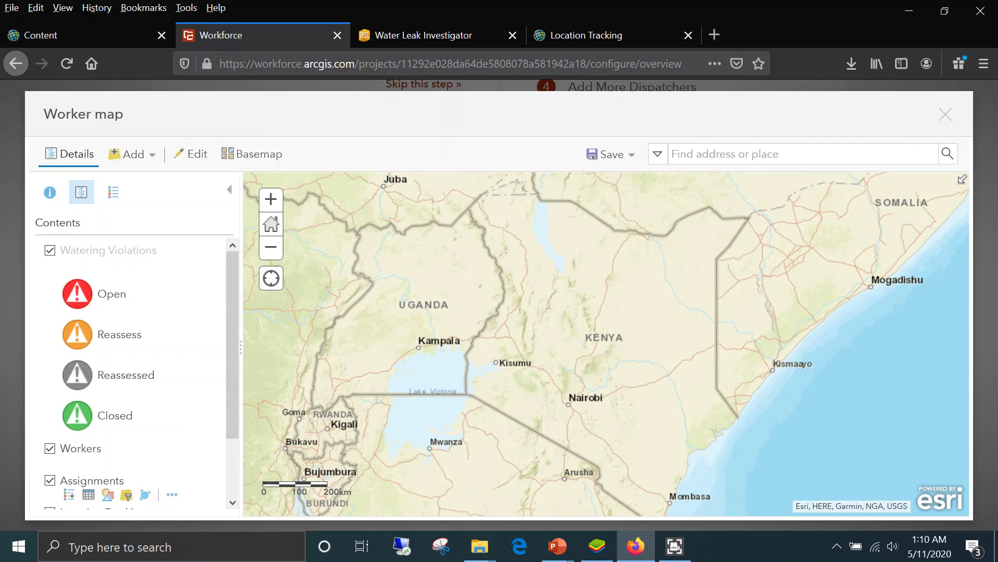
pyautogui.click(949, 114)
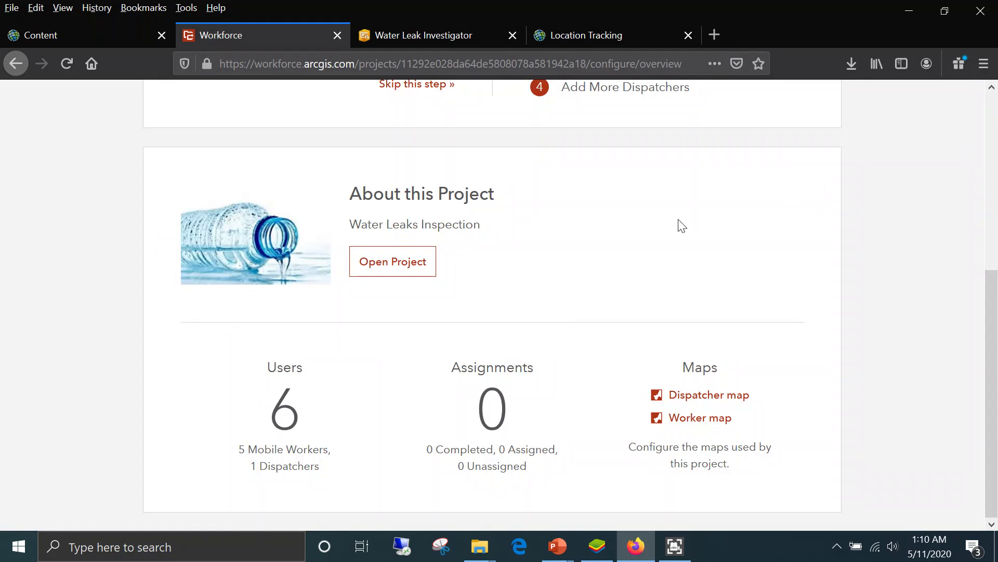
pyautogui.click(405, 267)
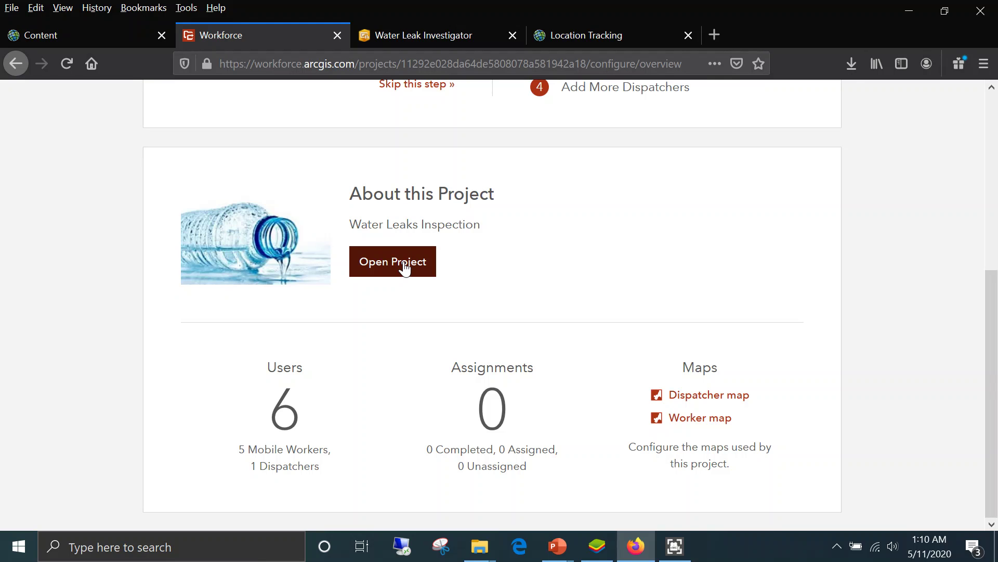
pyautogui.click(405, 266)
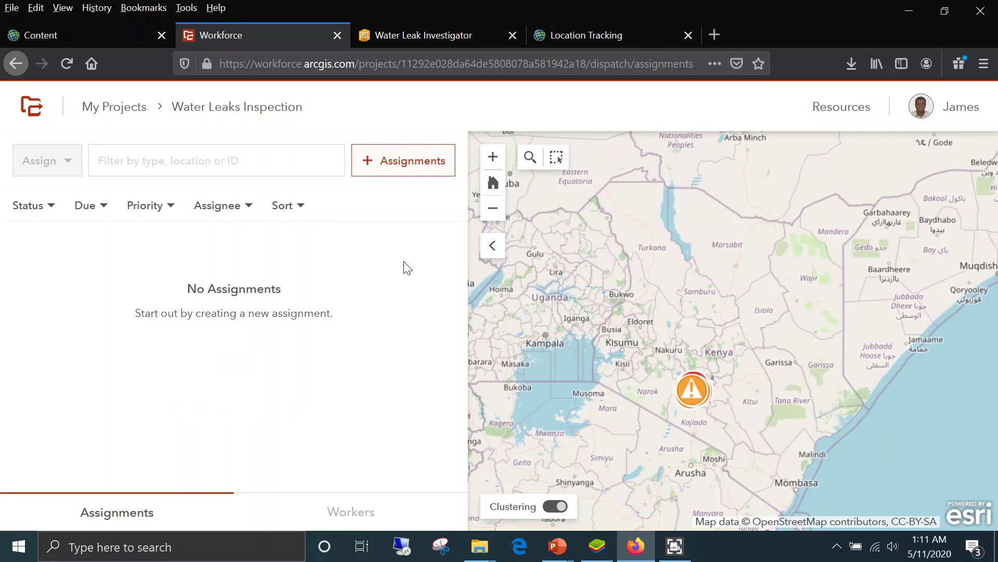
# Turn off clustering on the project's dispatch map
pyautogui.click(493, 156)
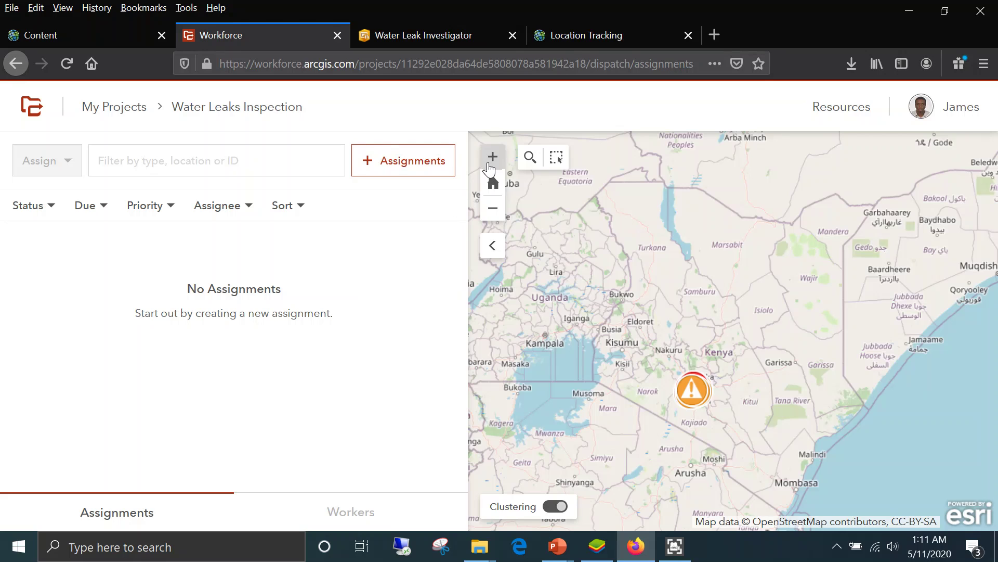
pyautogui.click(492, 157)
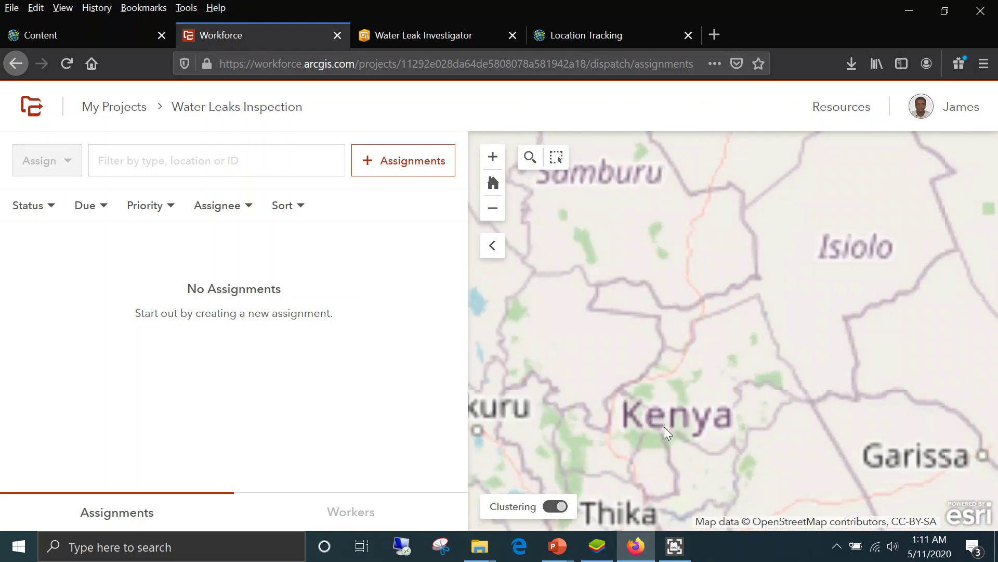
pyautogui.moveTo(664, 426); pyautogui.dragTo(701, 193)
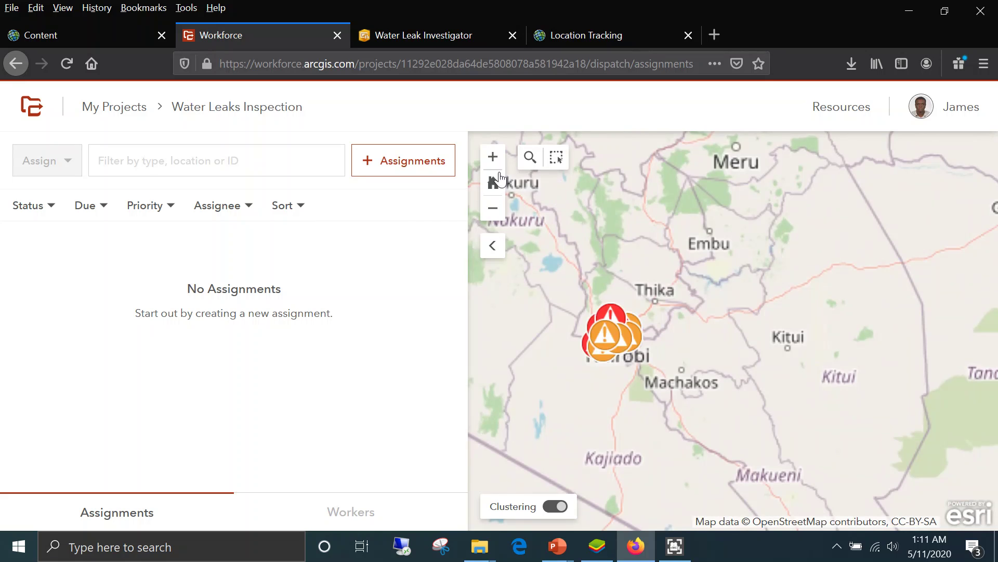
pyautogui.click(492, 157)
pyautogui.click(493, 157)
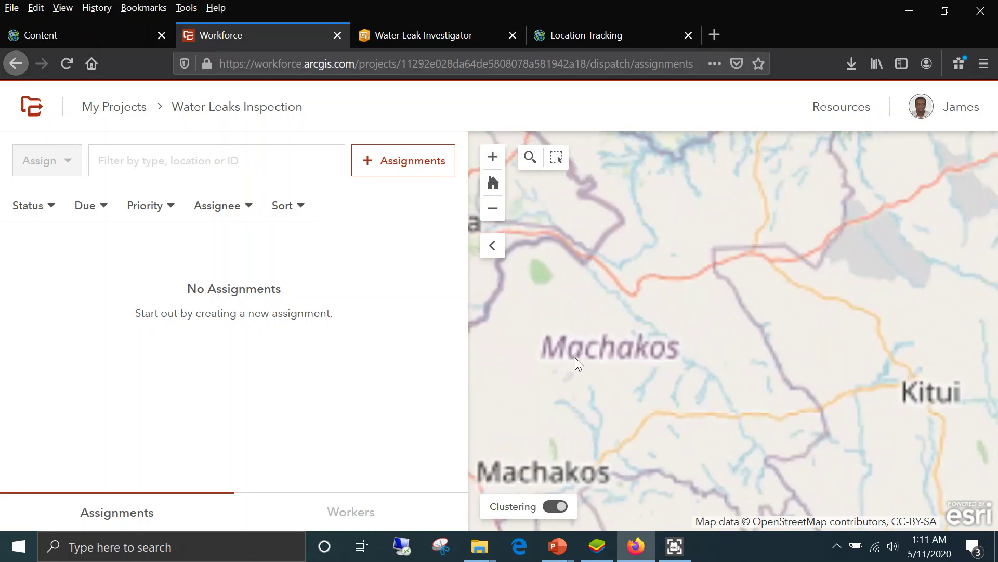
pyautogui.moveTo(609, 331); pyautogui.dragTo(817, 338)
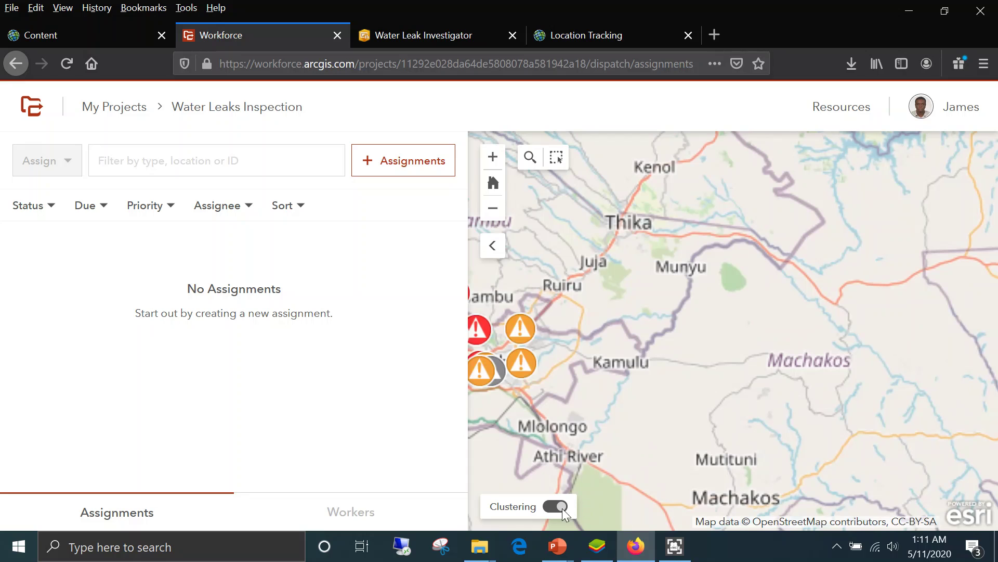
pyautogui.click(556, 506)
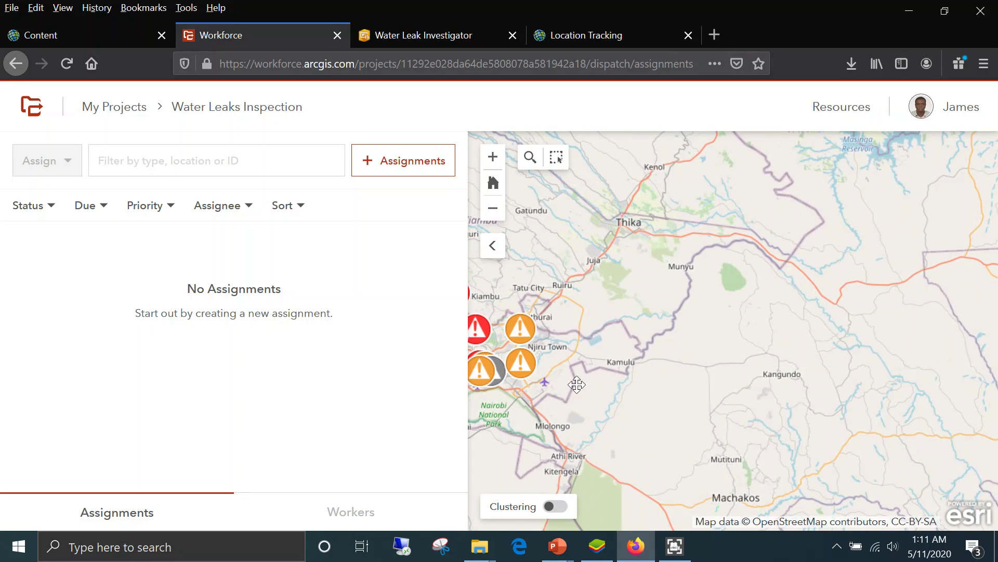
# Box-select the four red Watering Violations north and northwest of Nairobi, select all results, and start creating assignments from them
pyautogui.moveTo(572, 377); pyautogui.dragTo(727, 358)
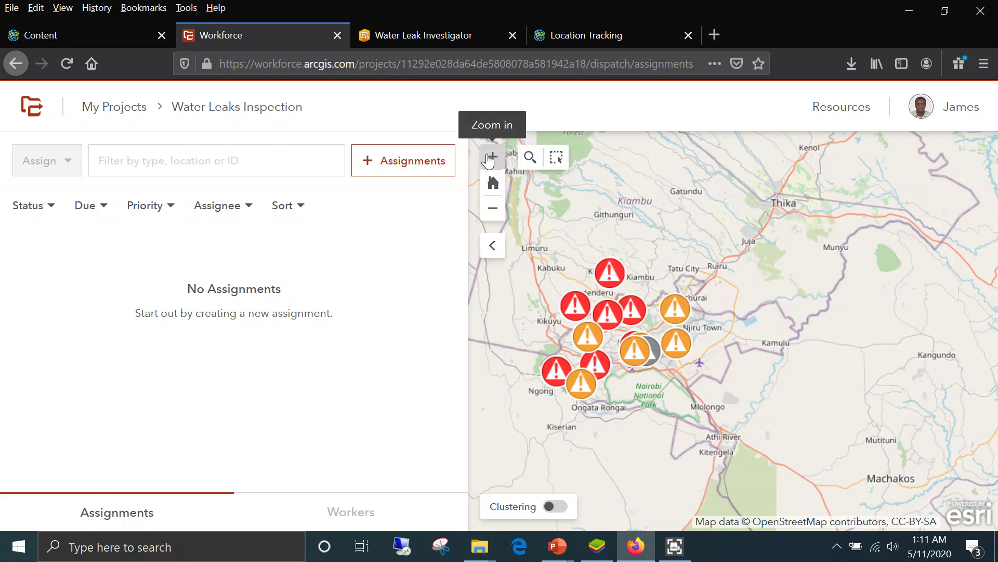
pyautogui.click(492, 157)
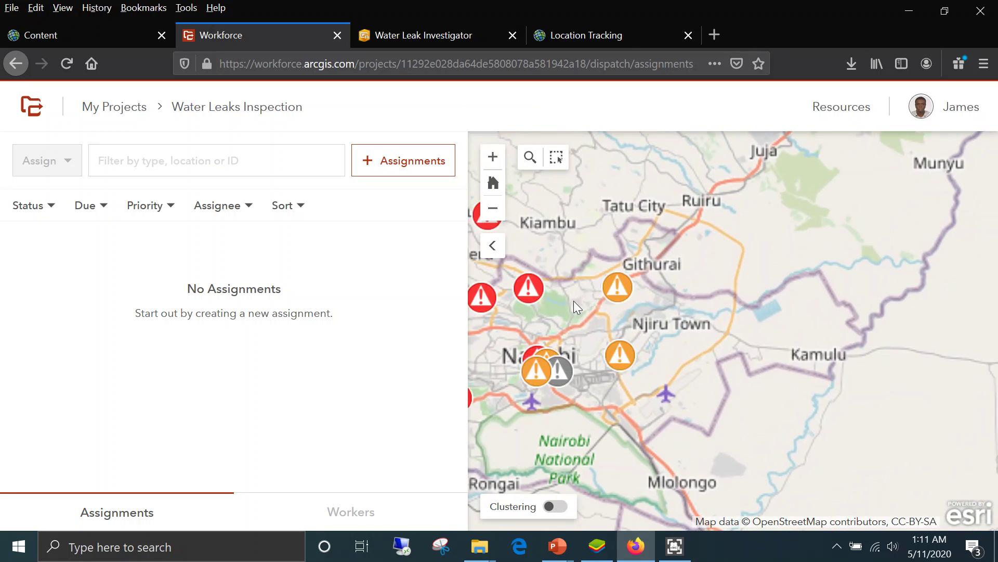
pyautogui.moveTo(699, 285); pyautogui.dragTo(752, 283)
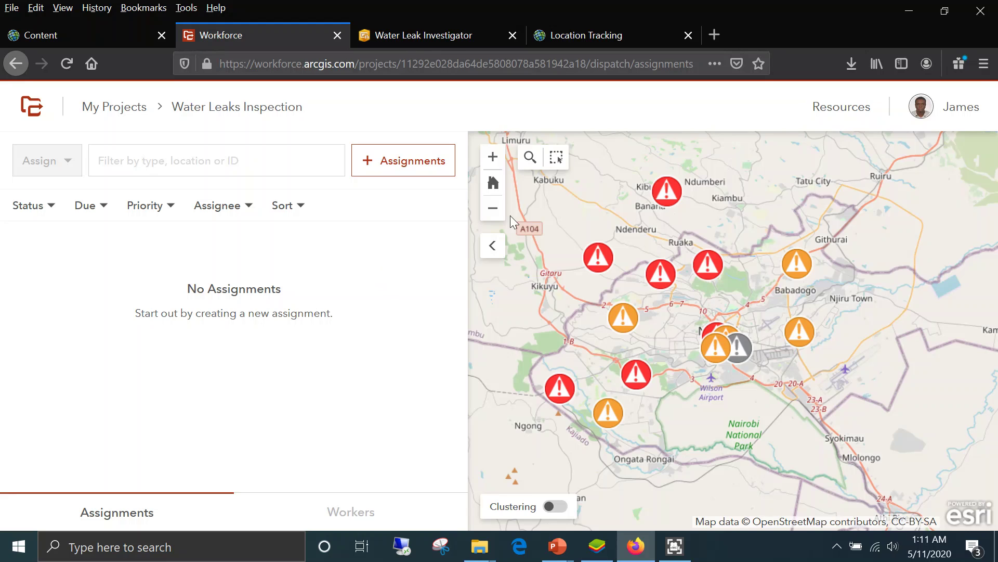
pyautogui.click(556, 161)
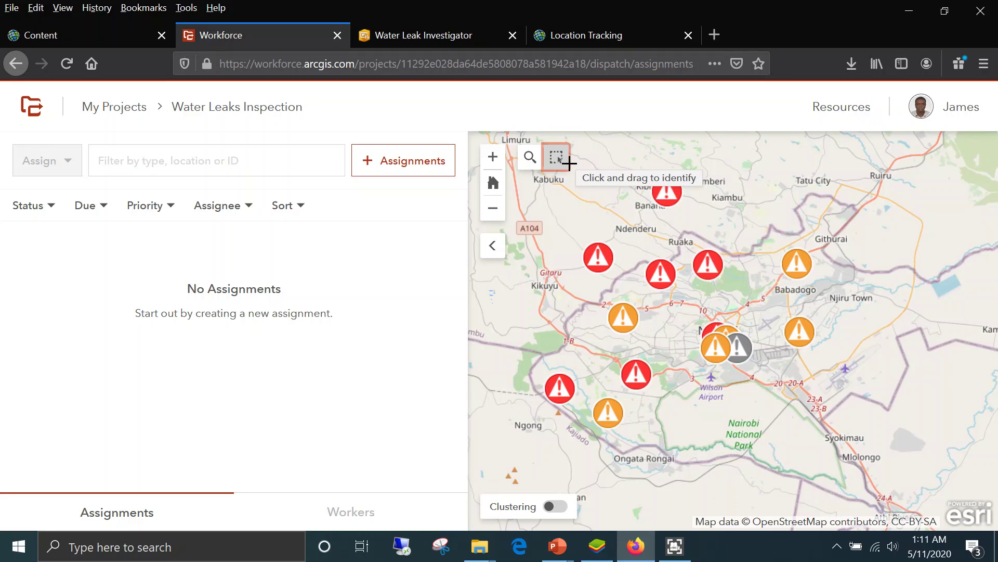
pyautogui.moveTo(570, 163); pyautogui.dragTo(754, 295)
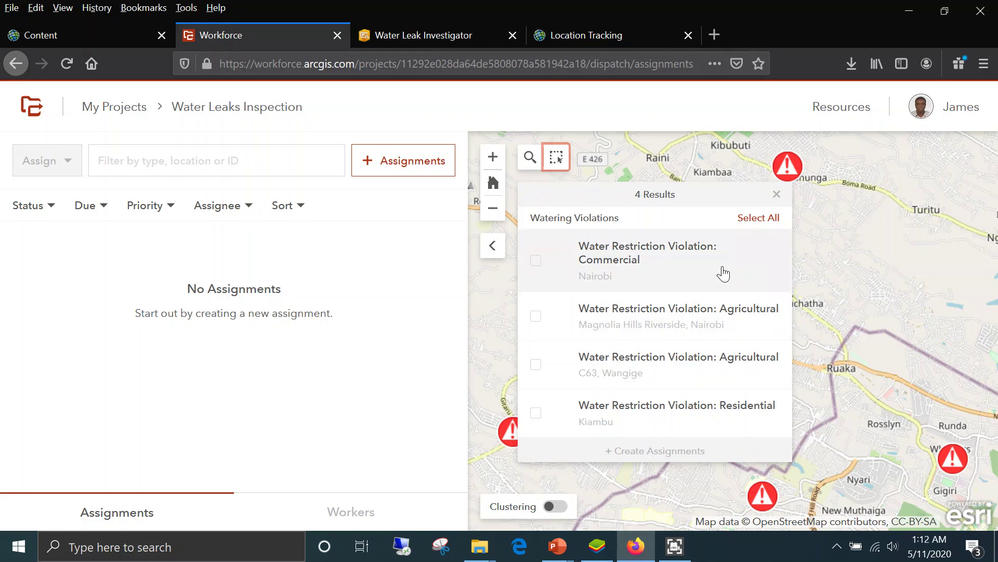
pyautogui.click(747, 221)
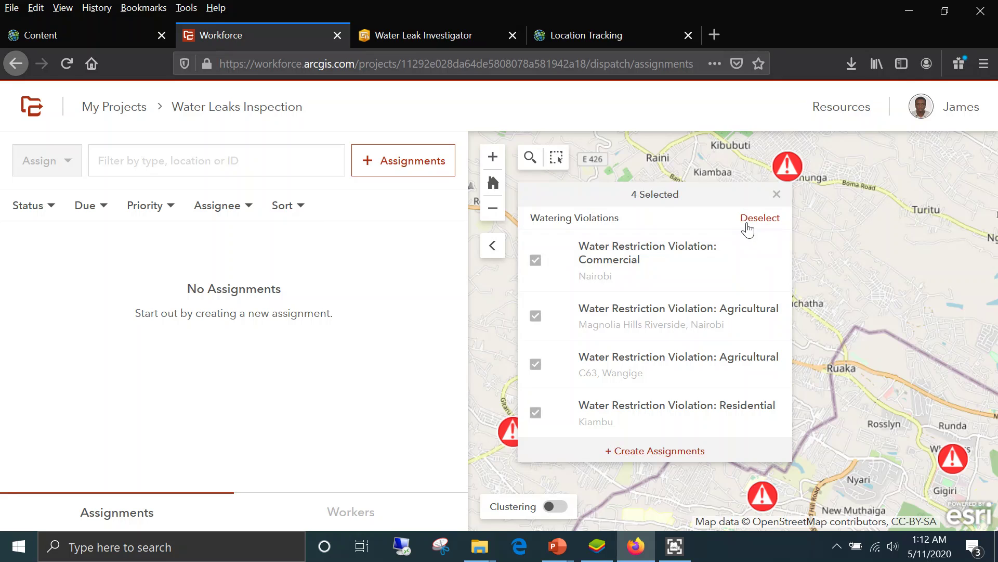
pyautogui.click(658, 451)
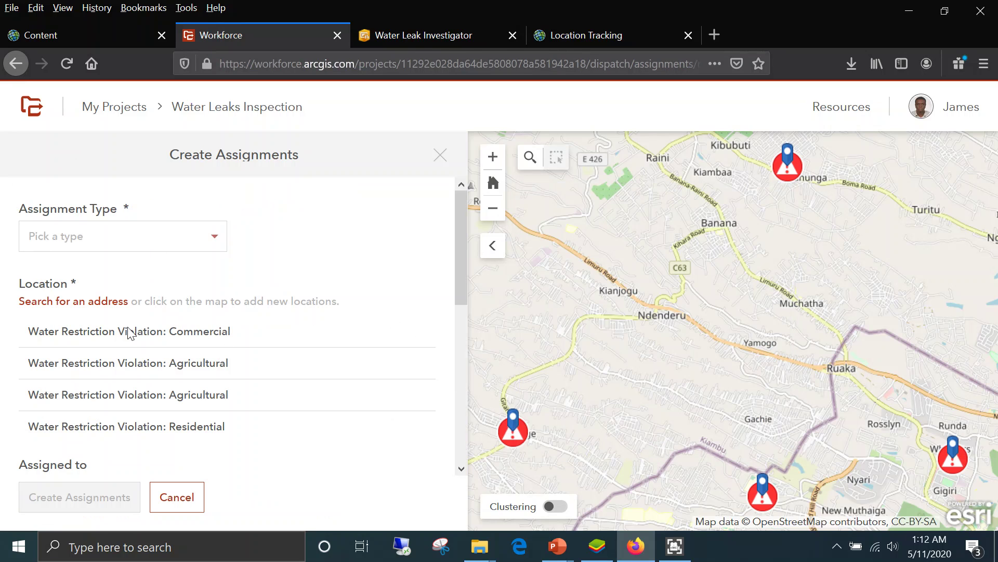
# Set the assignment type to Inspection and assign the selected violations to the signed-in user's own worker account
pyautogui.scroll(-1, 456, 217)
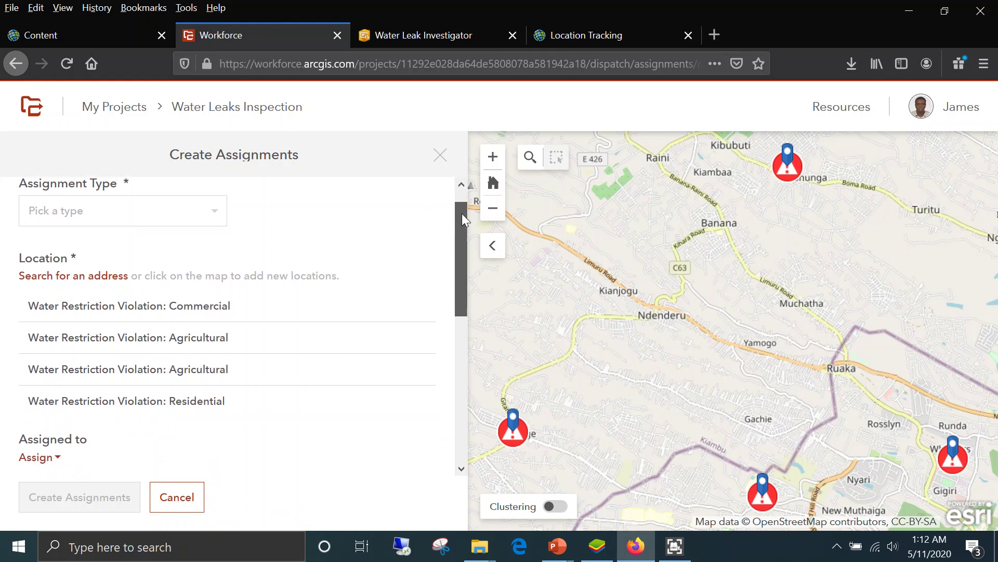
pyautogui.scroll(1, 461, 213)
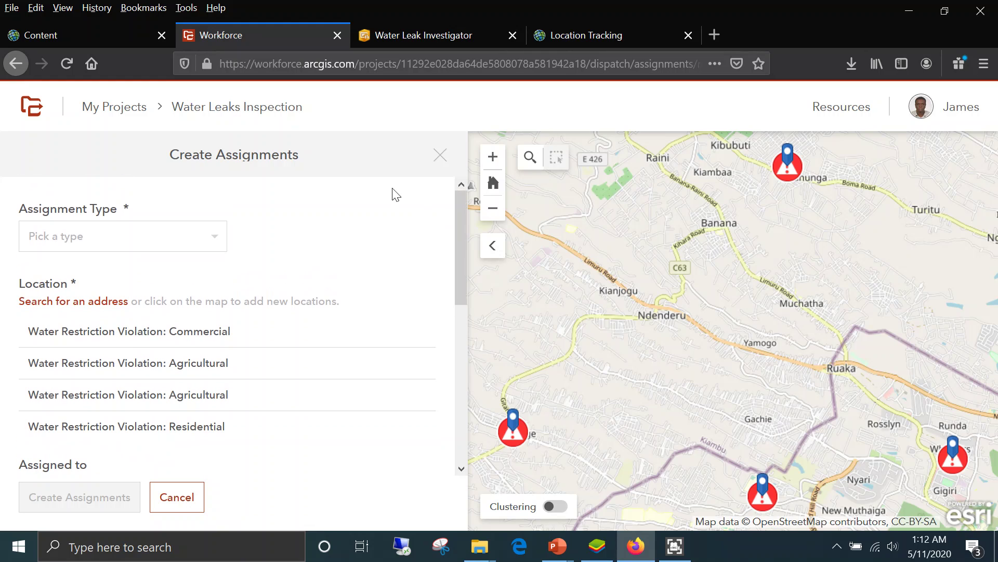
pyautogui.click(216, 239)
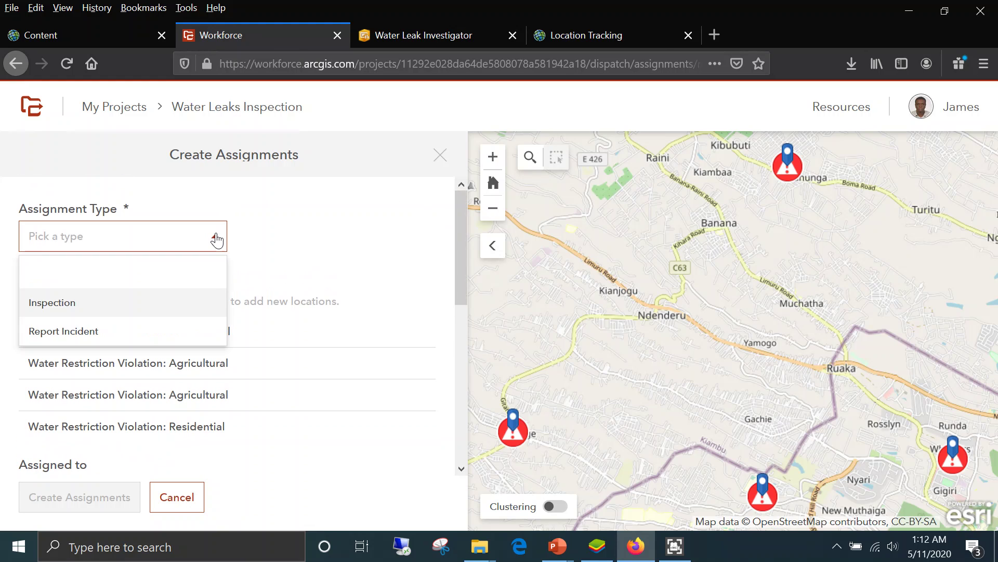
pyautogui.click(65, 309)
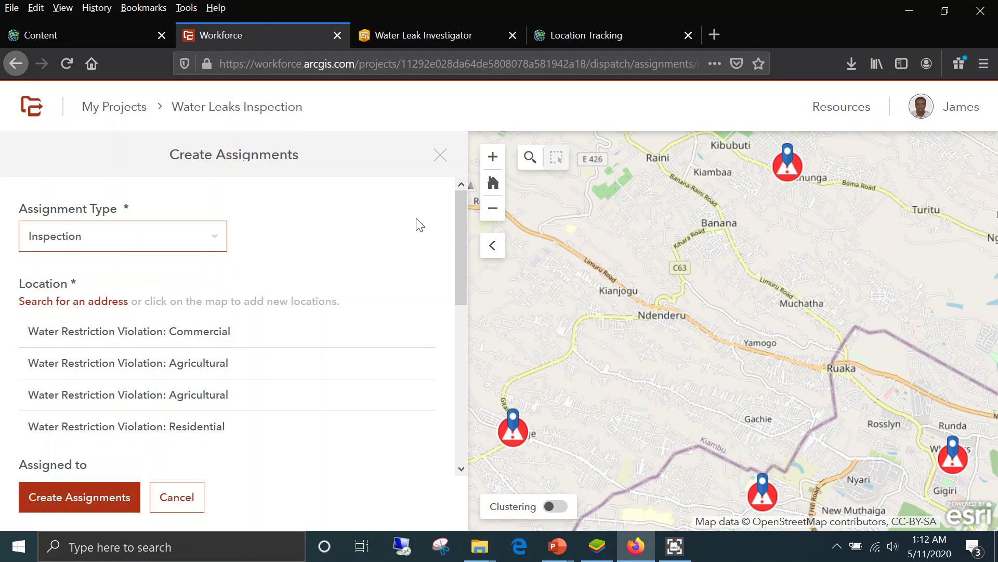
pyautogui.moveTo(462, 223); pyautogui.dragTo(470, 286)
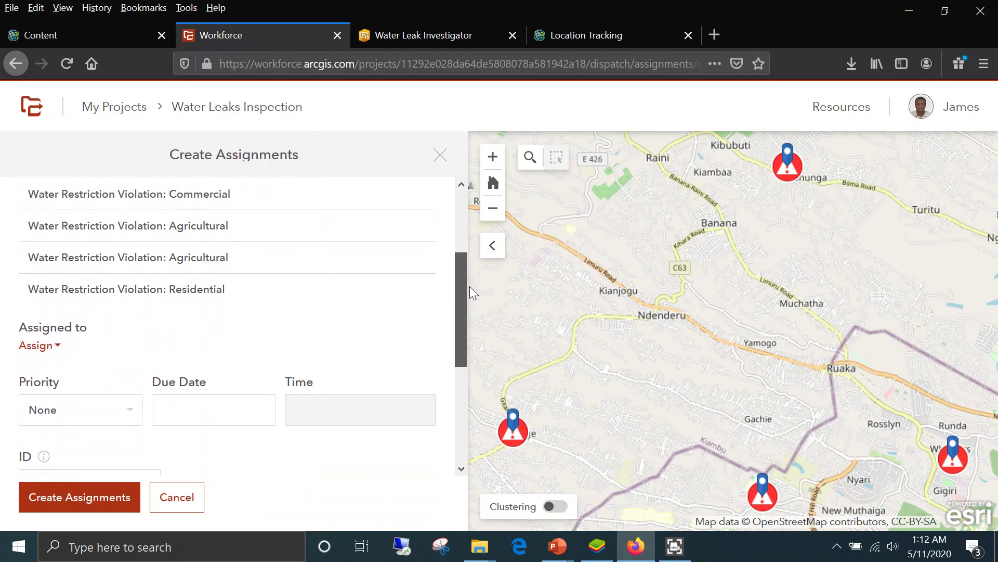
pyautogui.click(59, 350)
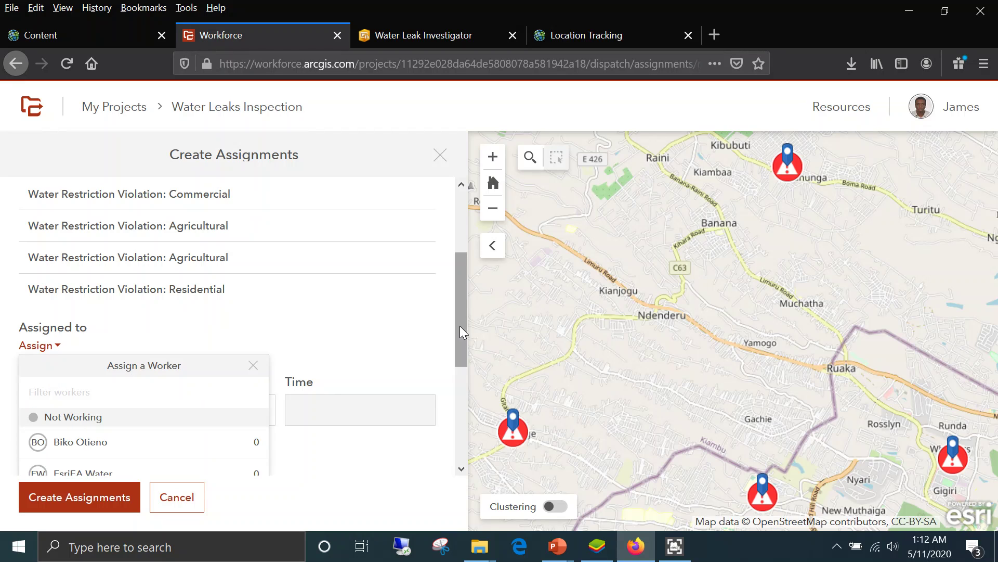
pyautogui.moveTo(460, 325); pyautogui.dragTo(476, 384)
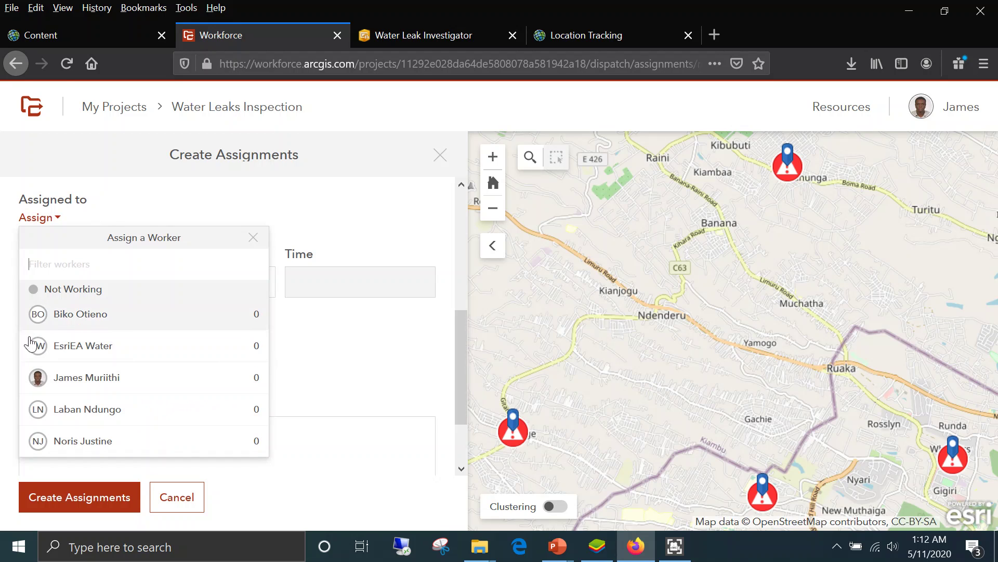
pyautogui.click(73, 378)
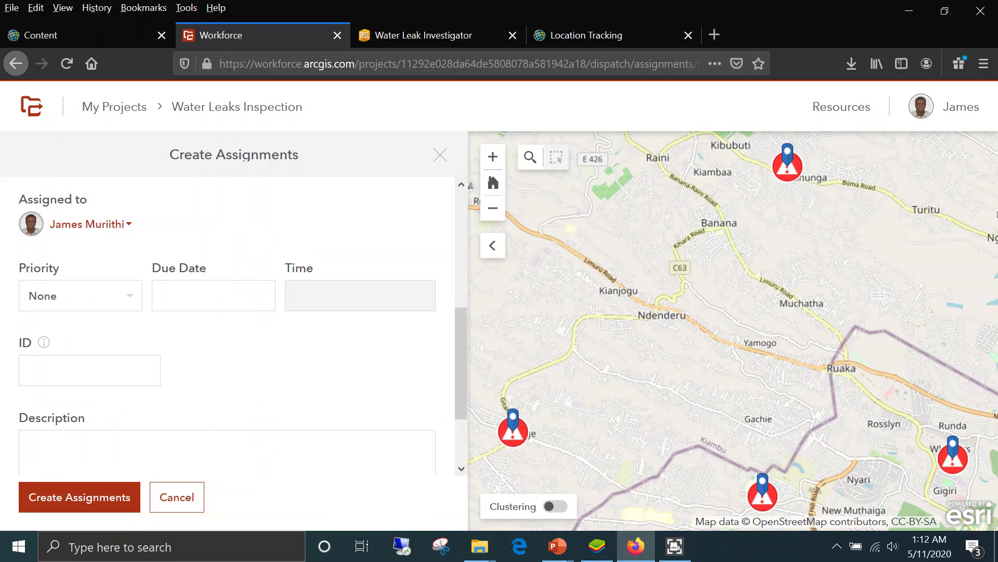
# Set the assignments' priority to Critical and the due date to 5/11/2020
pyautogui.click(136, 301)
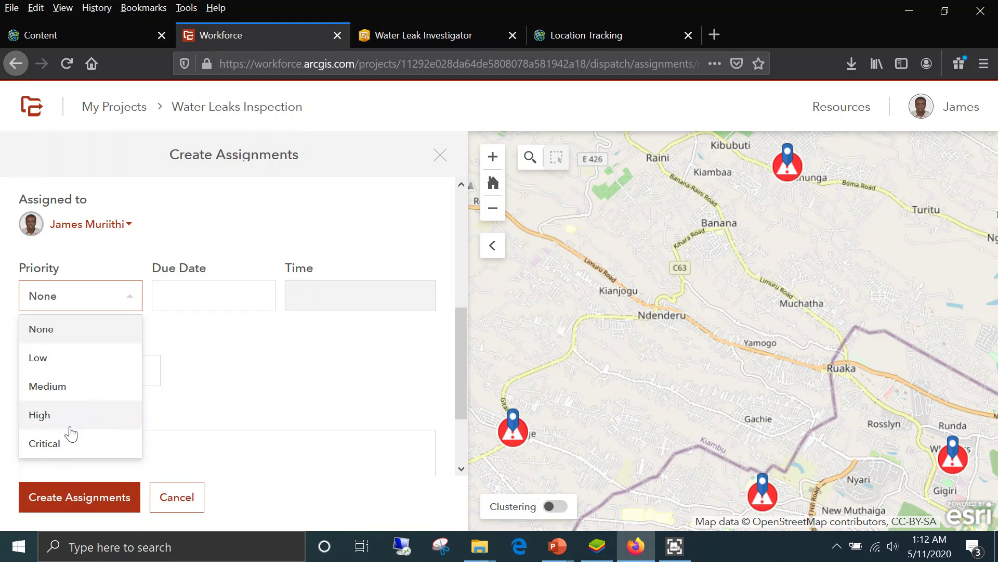
pyautogui.click(60, 443)
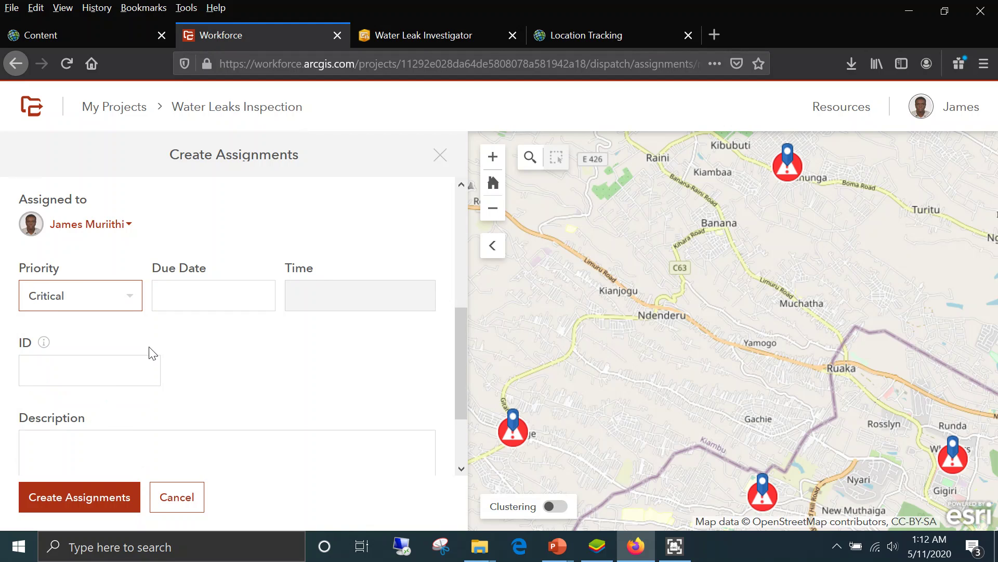
pyautogui.click(214, 295)
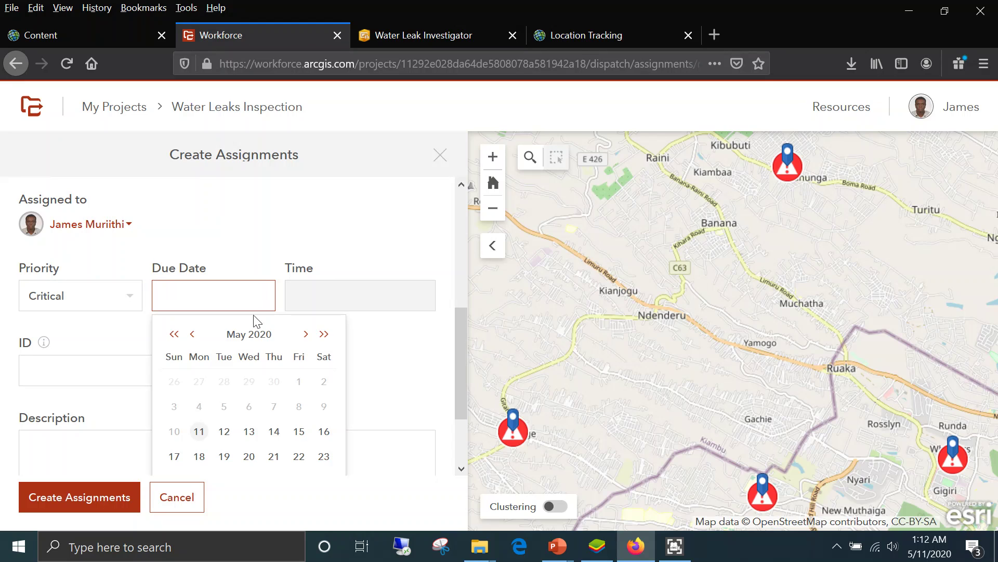
pyautogui.click(199, 431)
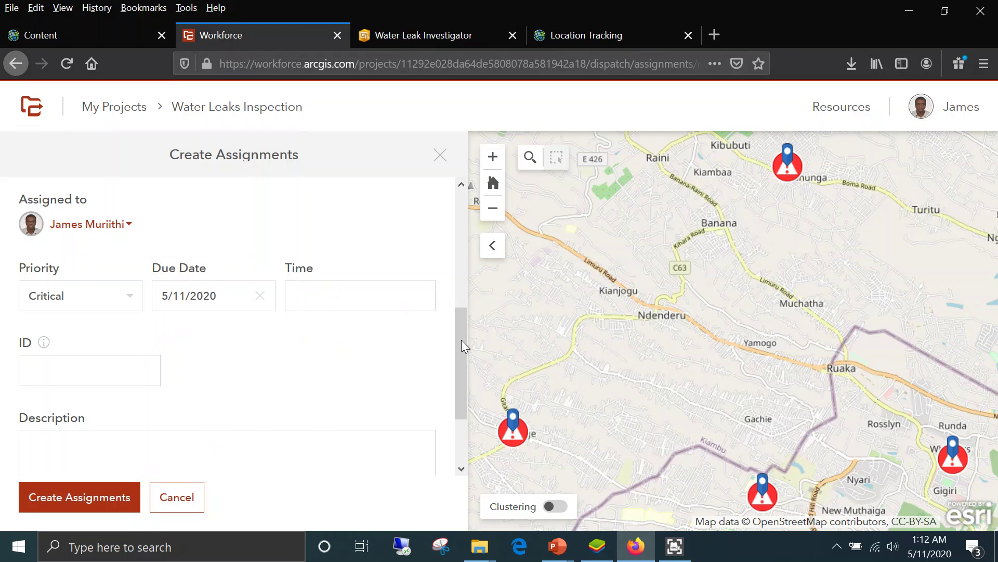
# Enter the description "Kindly inspect the incidents raised." and create the assignments
pyautogui.scroll(-3, 462, 349)
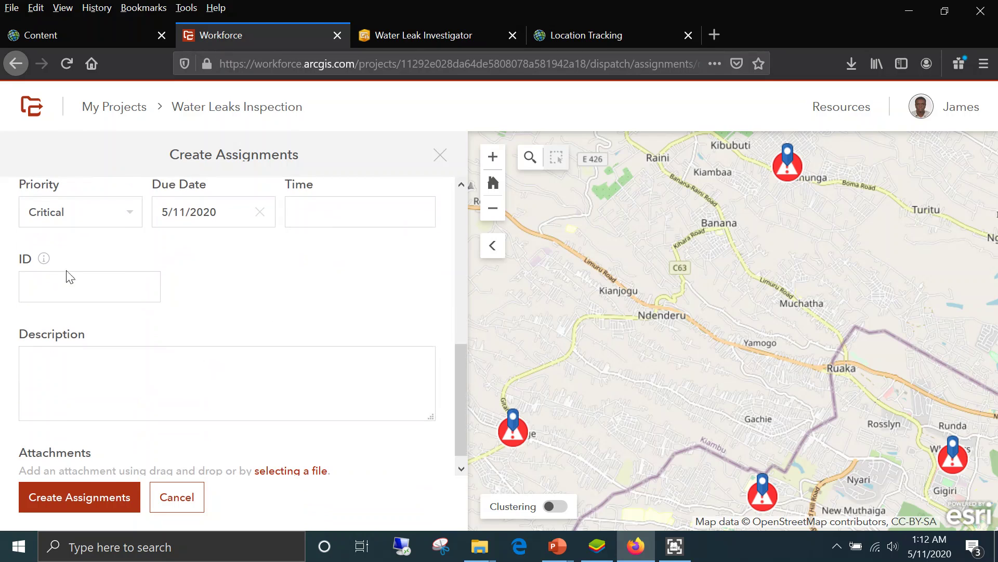
pyautogui.click(29, 364)
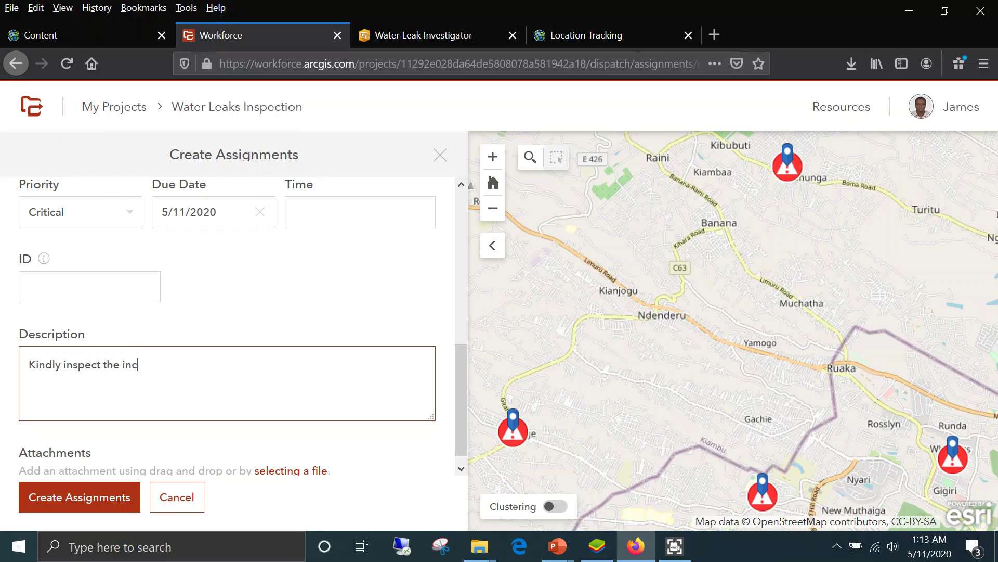
pyautogui.write('idents raised.')
pyautogui.moveTo(464, 415)
pyautogui.mouseDown()
pyautogui.moveTo(440, 240)
pyautogui.moveTo(458, 400)
pyautogui.mouseUp()
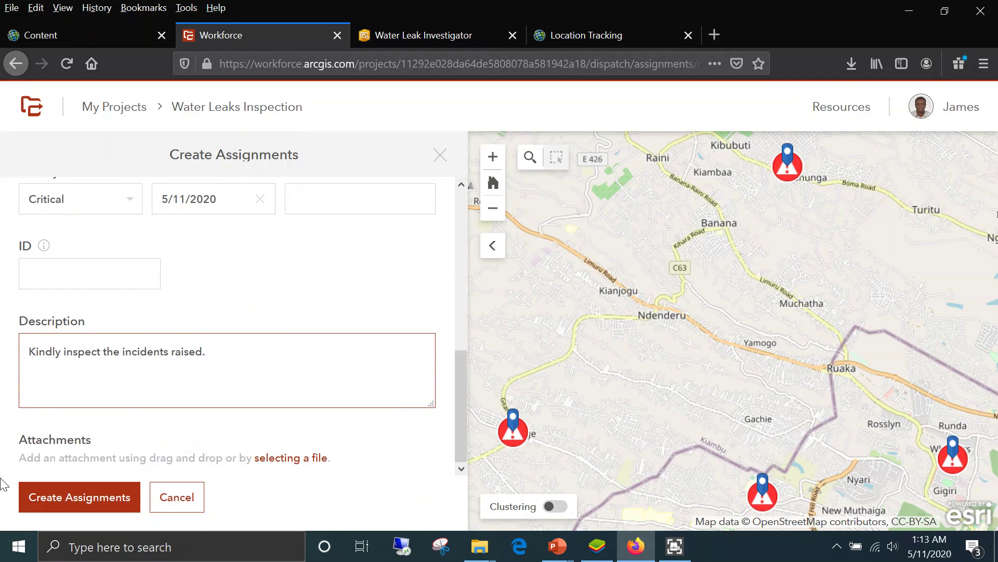
pyautogui.click(42, 500)
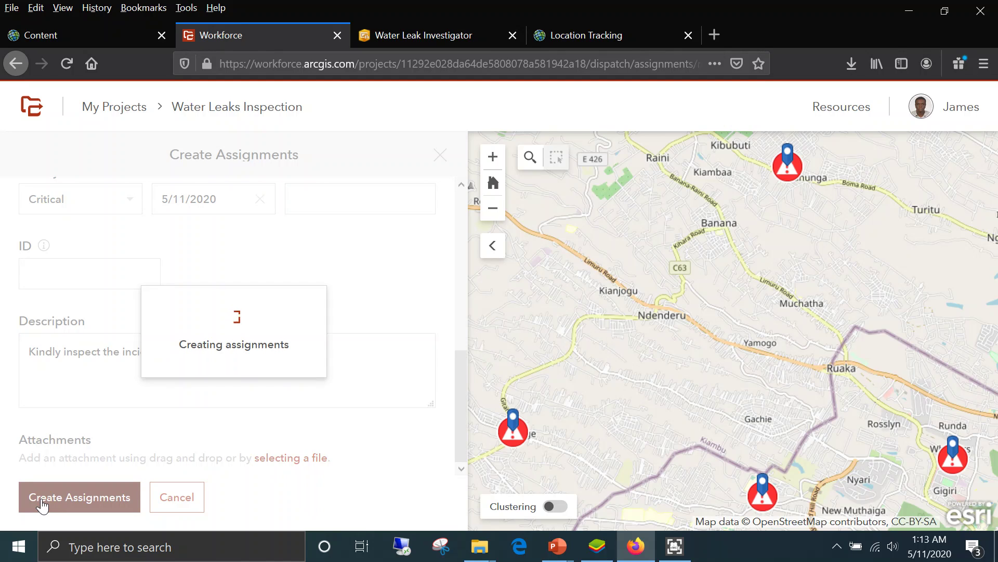
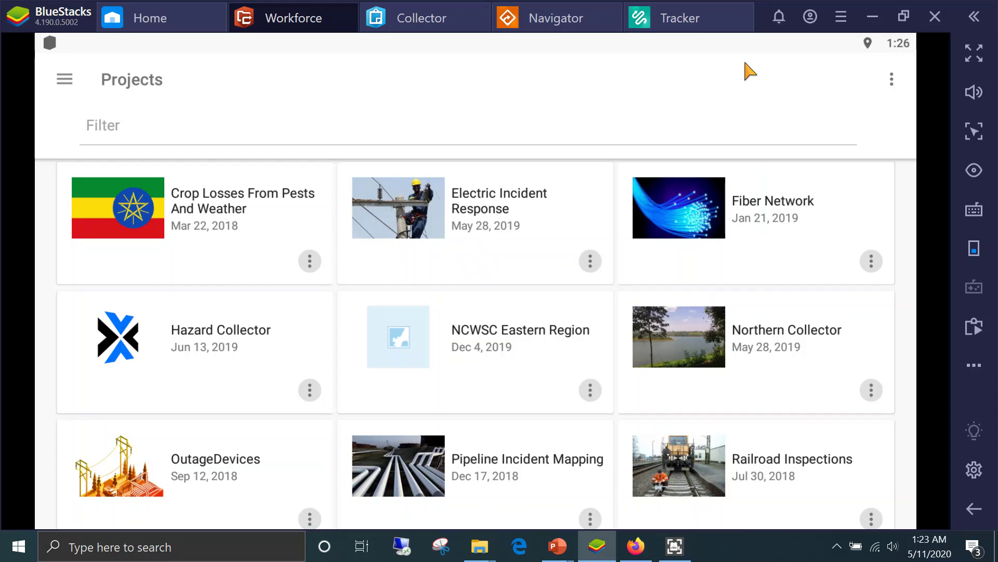
# Refresh the project list and open the Water Leaks Inspection project
pyautogui.click(892, 75)
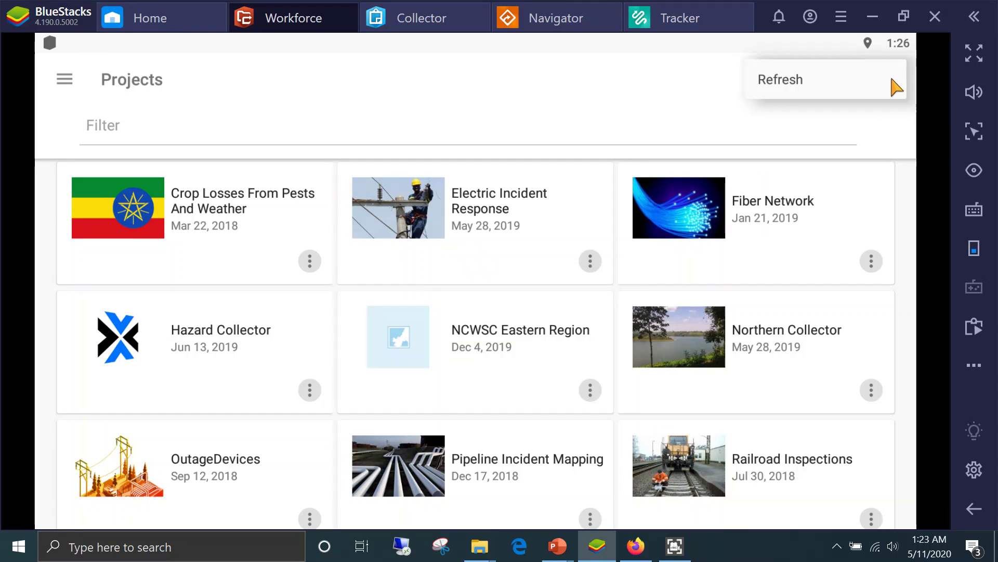
pyautogui.click(863, 76)
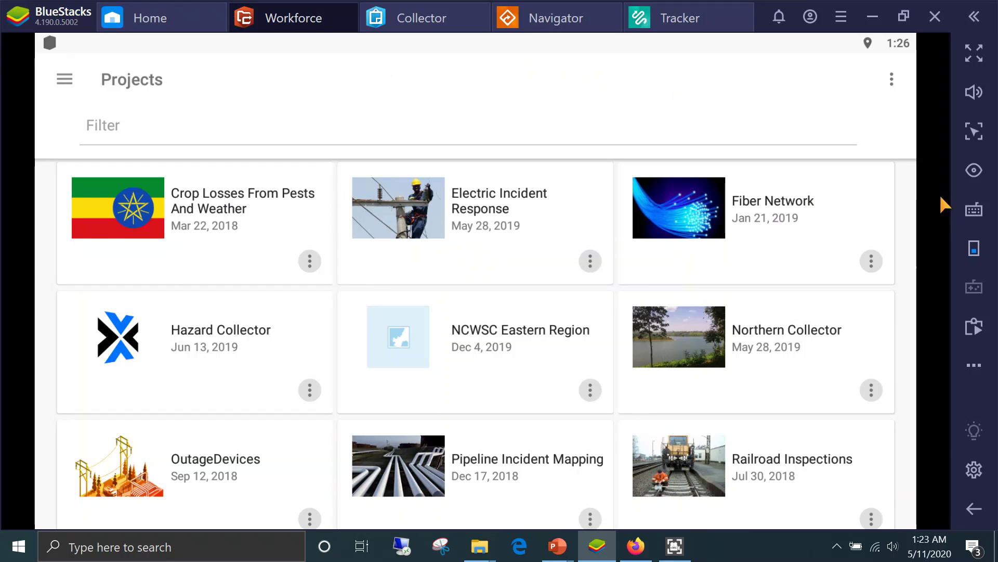
pyautogui.scroll(-4, 879, 312)
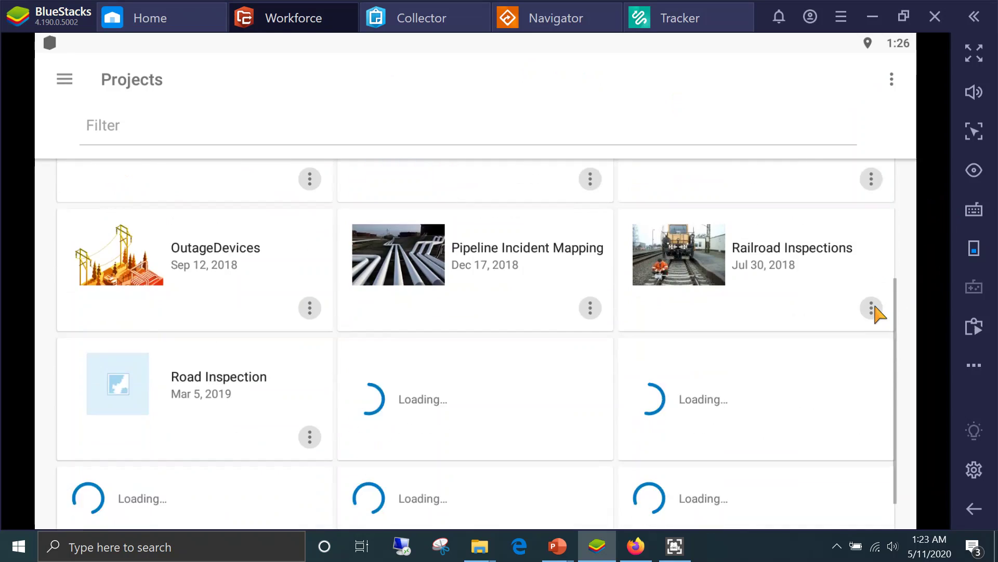
pyautogui.scroll(-2, 878, 312)
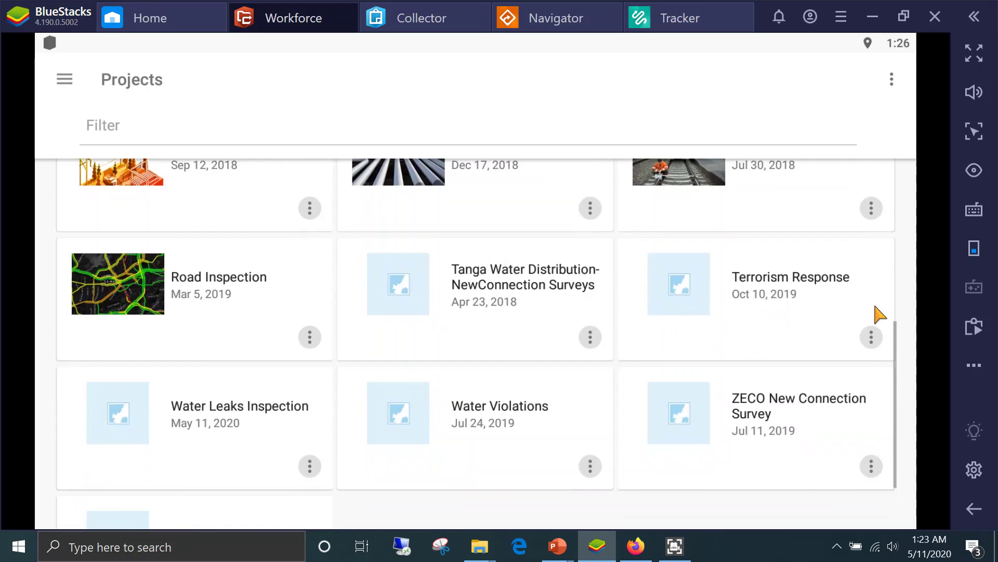
pyautogui.scroll(-2, 878, 312)
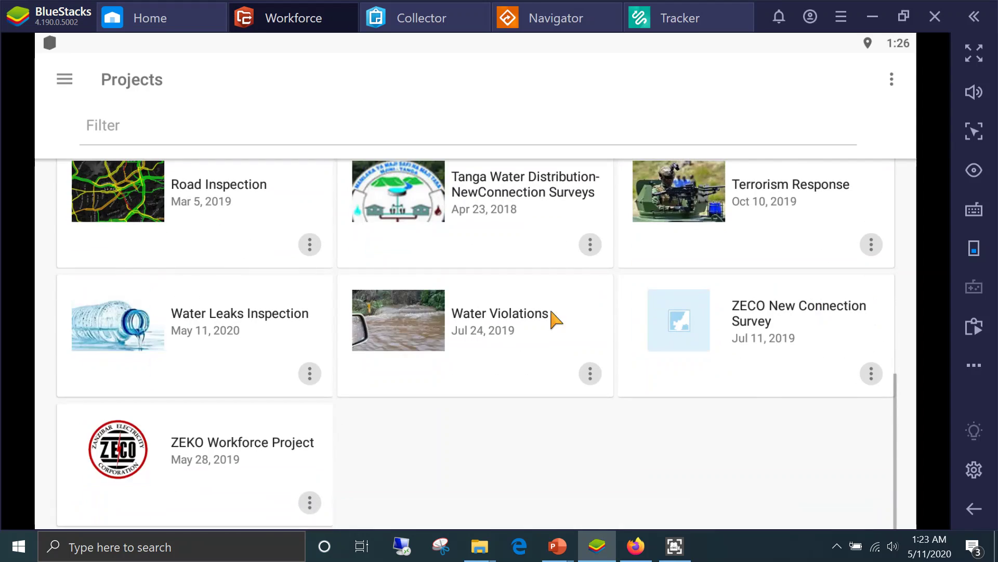
pyautogui.click(252, 321)
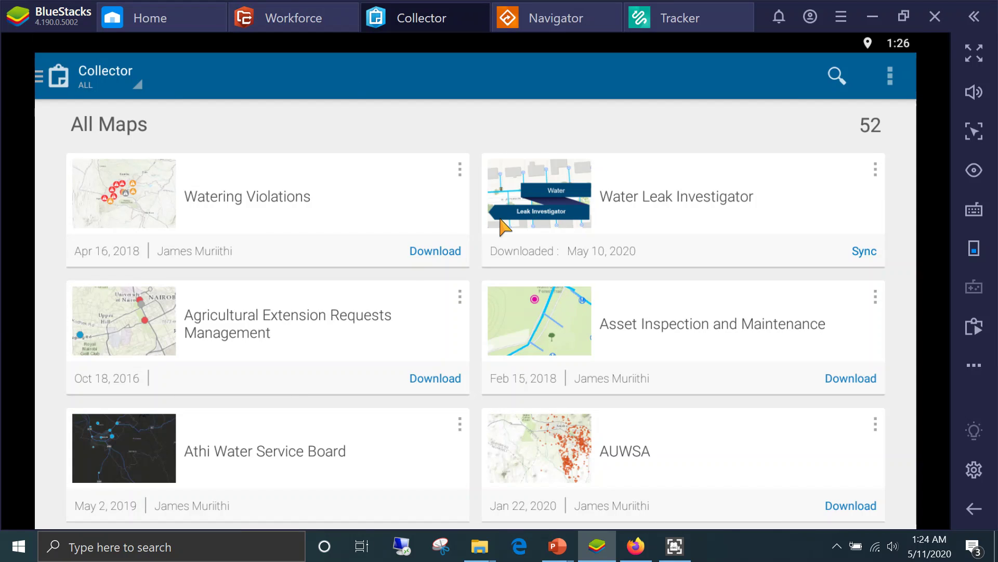
# Switch to Workforce, open the Inspection assignment for the Commercial water restriction violation, and navigate to it
pyautogui.click(308, 23)
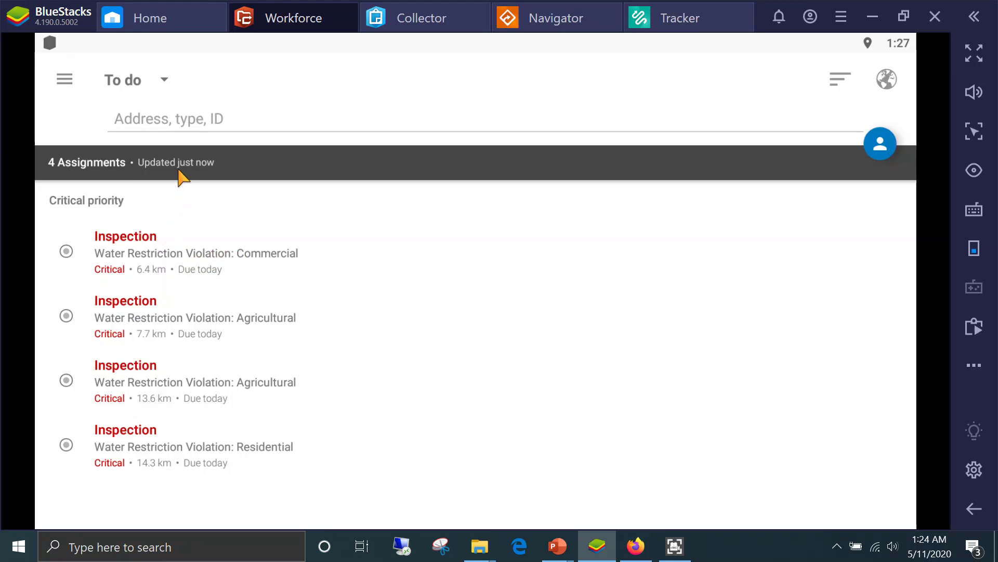
pyautogui.click(177, 259)
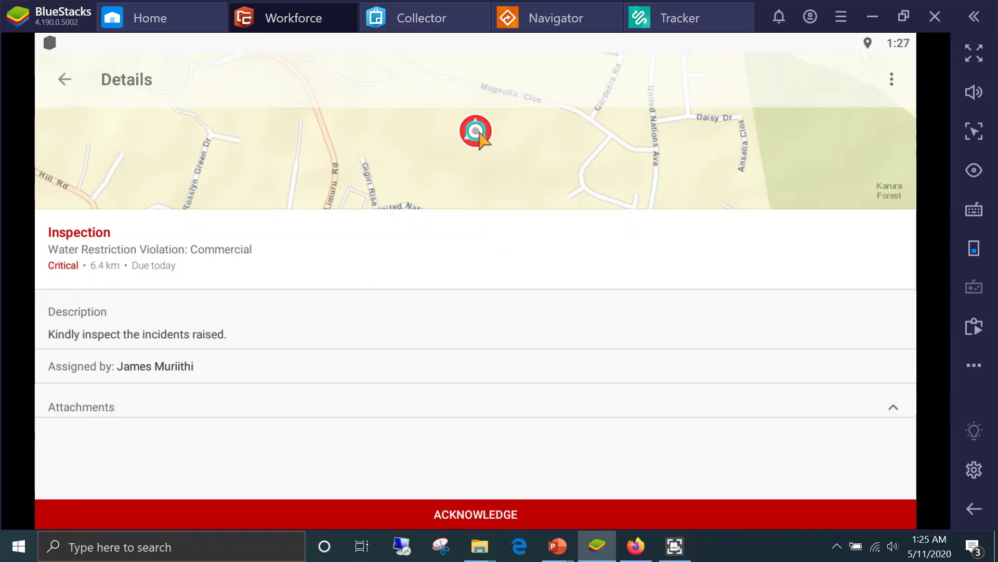
pyautogui.click(892, 78)
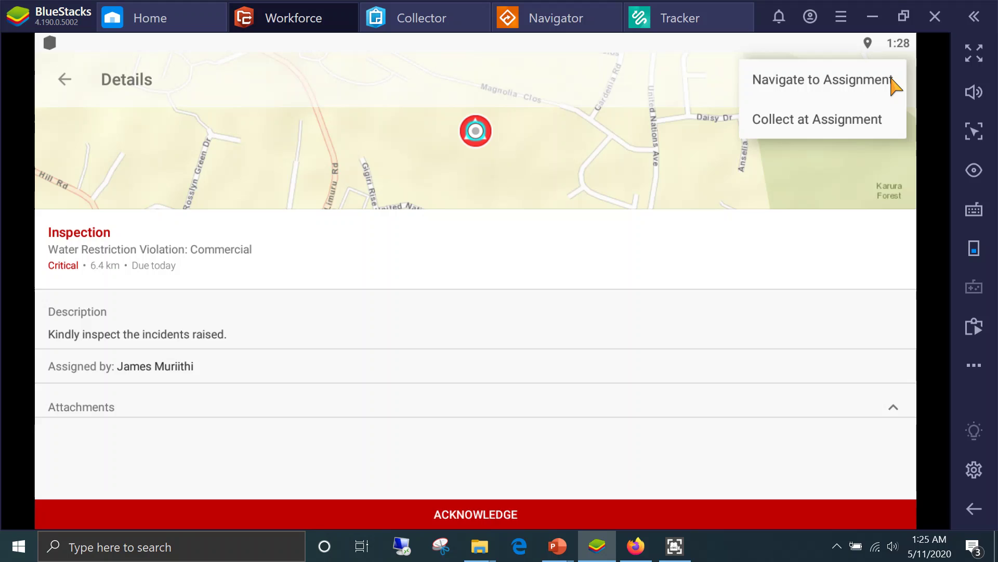
pyautogui.click(859, 85)
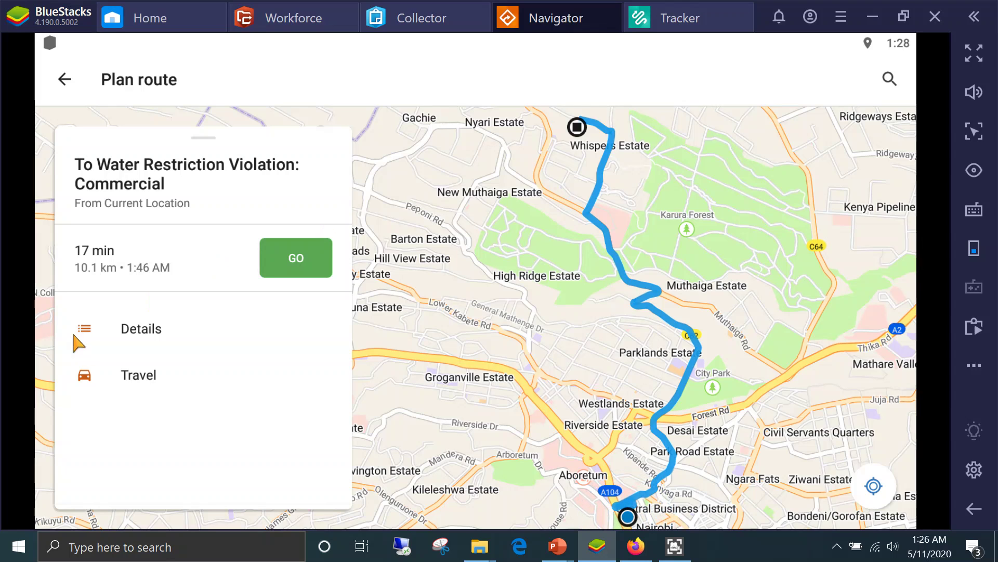
# Examine the turn-by-turn details of the planned route to the Commercial violation from start to finish, and close them
pyautogui.click(128, 337)
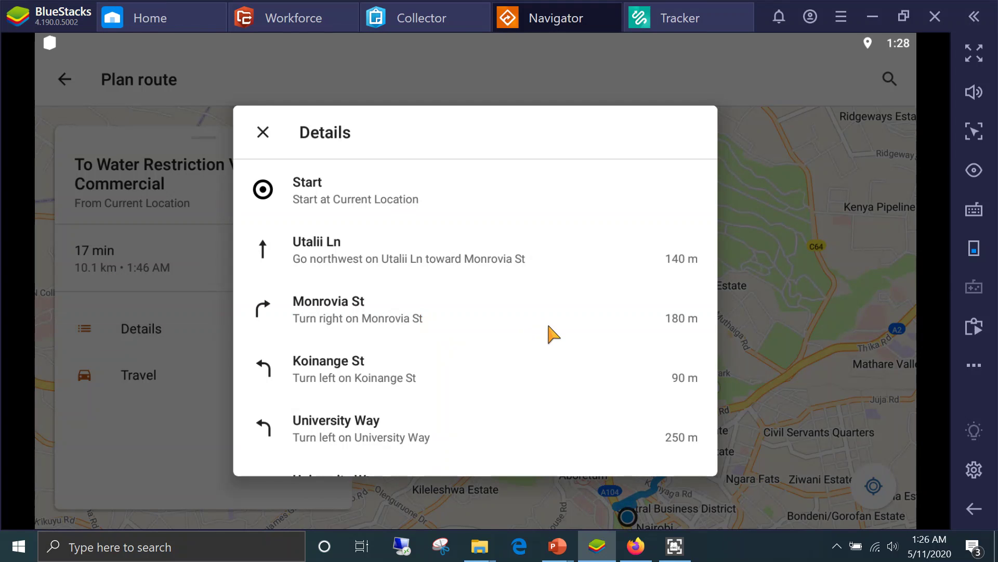
pyautogui.scroll(-3, 548, 326)
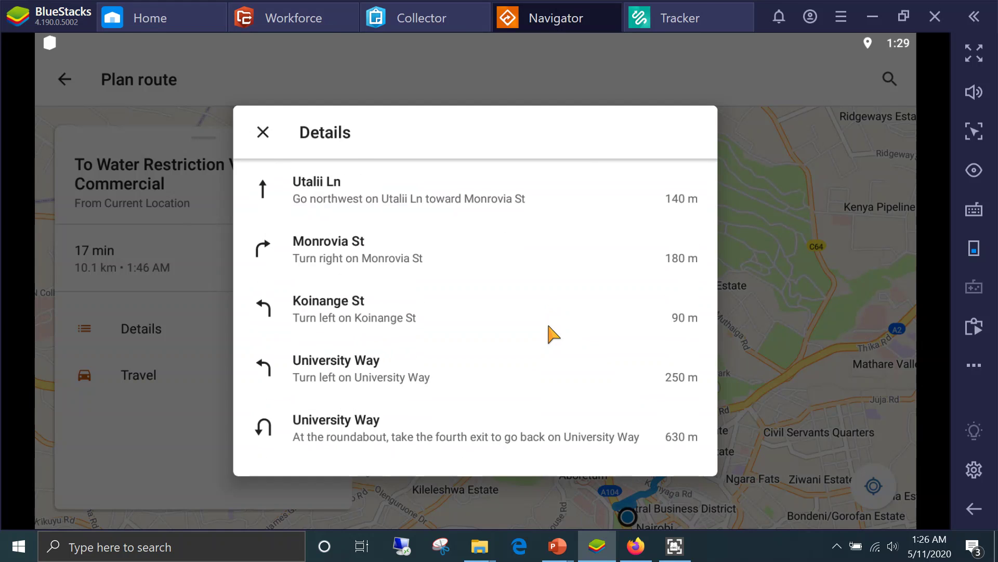
pyautogui.scroll(-5, 550, 317)
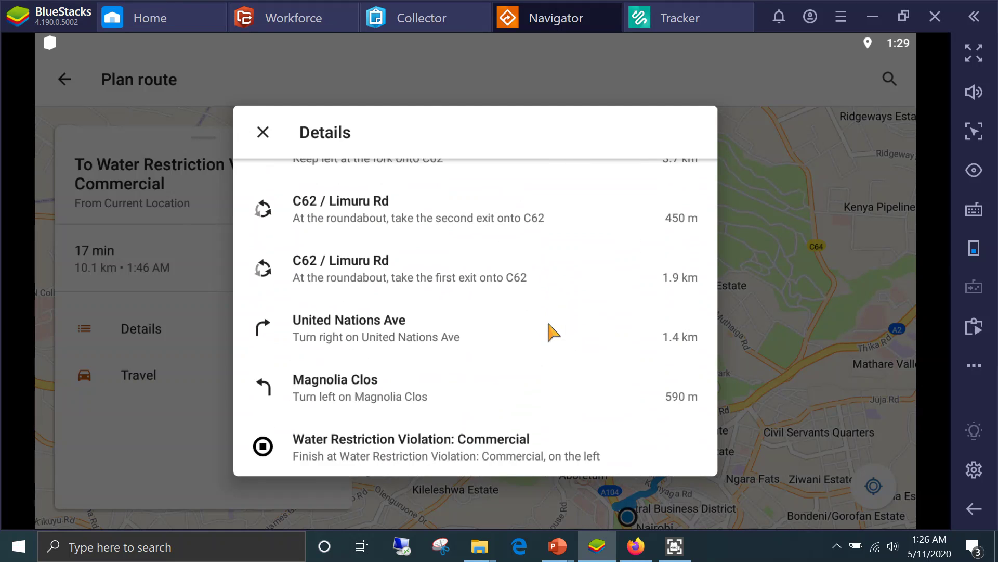
pyautogui.scroll(1, 547, 319)
pyautogui.scroll(-2, 546, 319)
pyautogui.scroll(3, 546, 320)
pyautogui.scroll(-3, 546, 319)
pyautogui.click(263, 133)
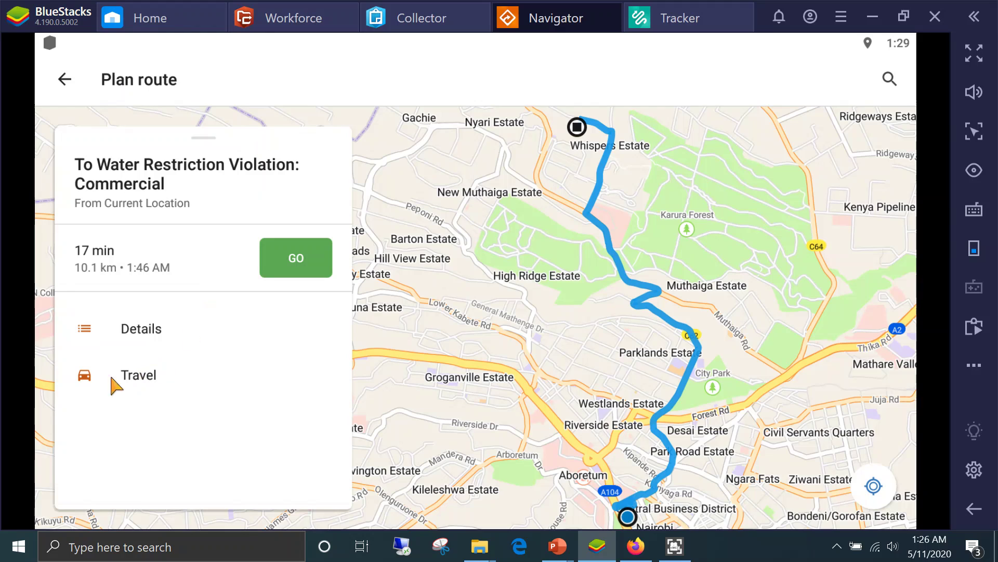
# Start guided navigation to the Commercial violation, accepting the safety warning, and end it
pyautogui.click(296, 265)
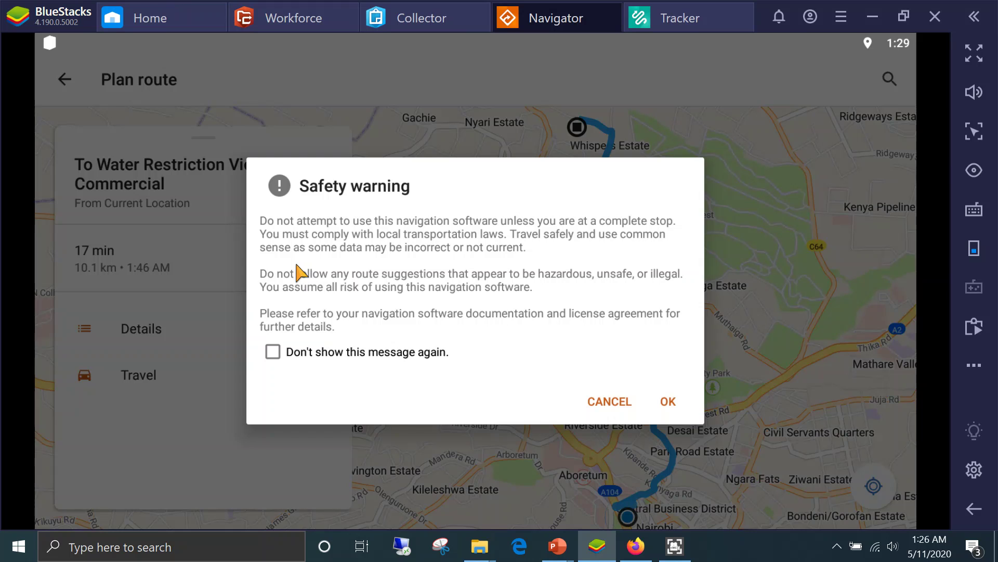
pyautogui.click(668, 403)
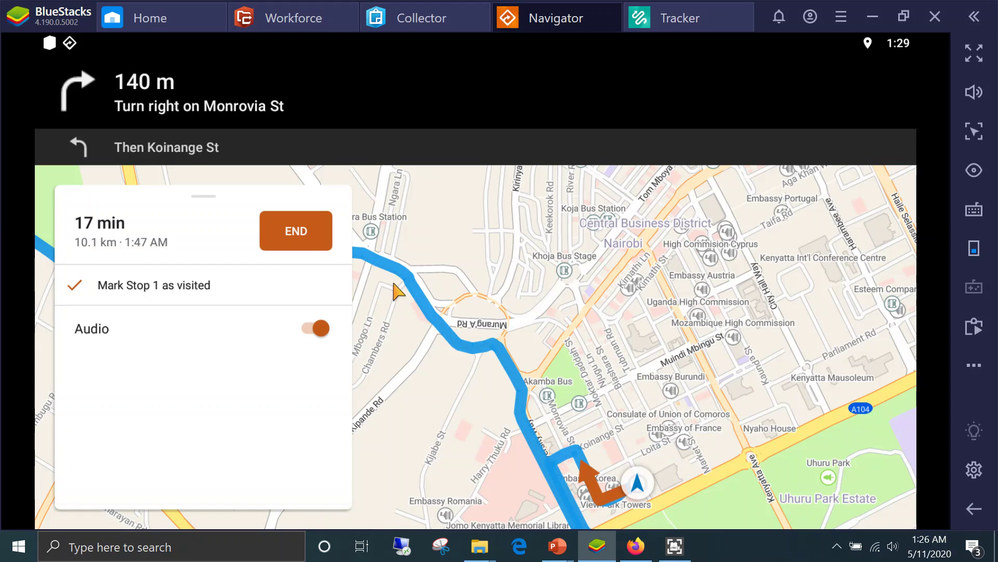
pyautogui.click(314, 236)
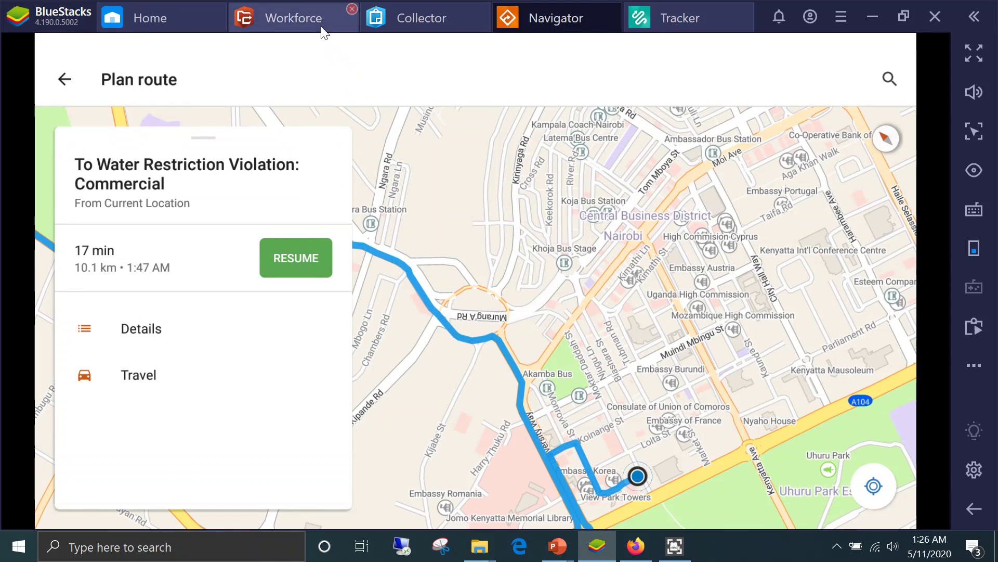
# Switch to Workforce, launch data collection at the Commercial assignment, and begin a new Open Water Restriction Violation
pyautogui.click(318, 20)
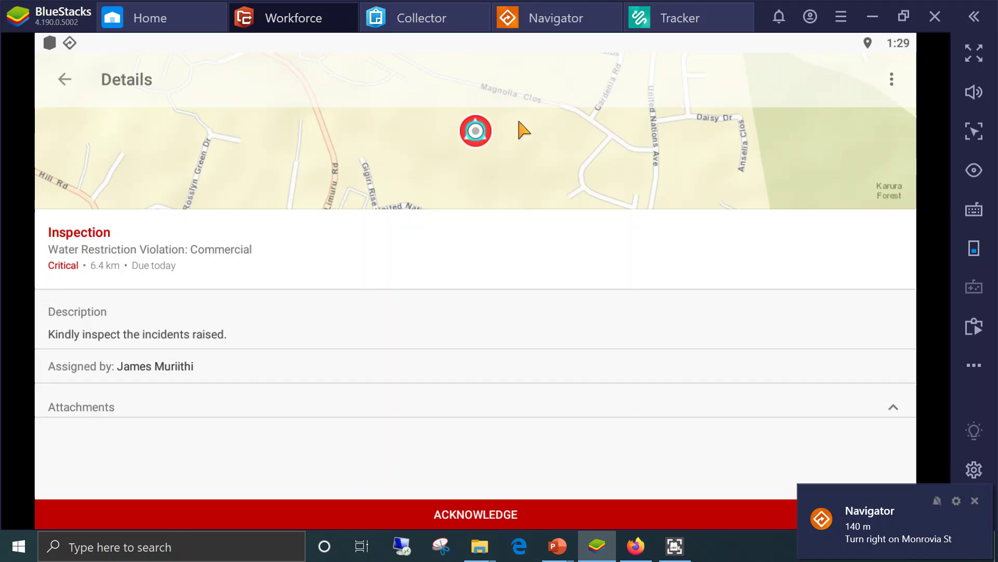
pyautogui.click(893, 80)
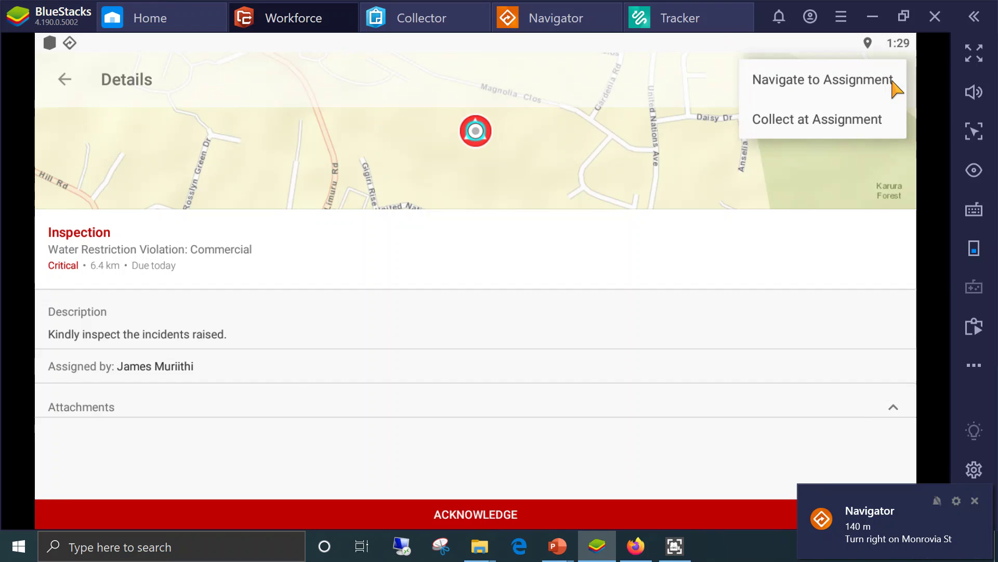
pyautogui.click(830, 124)
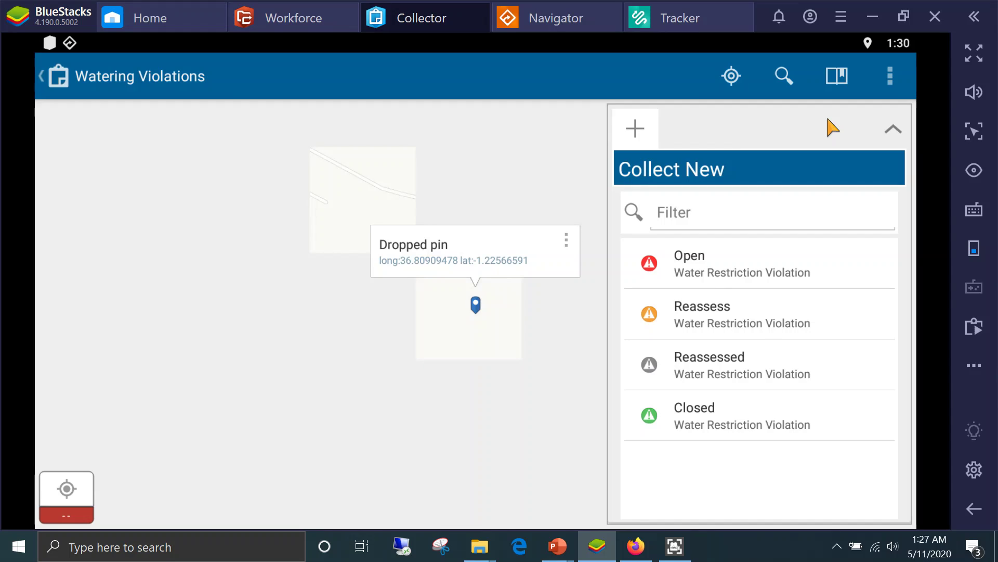
pyautogui.click(747, 272)
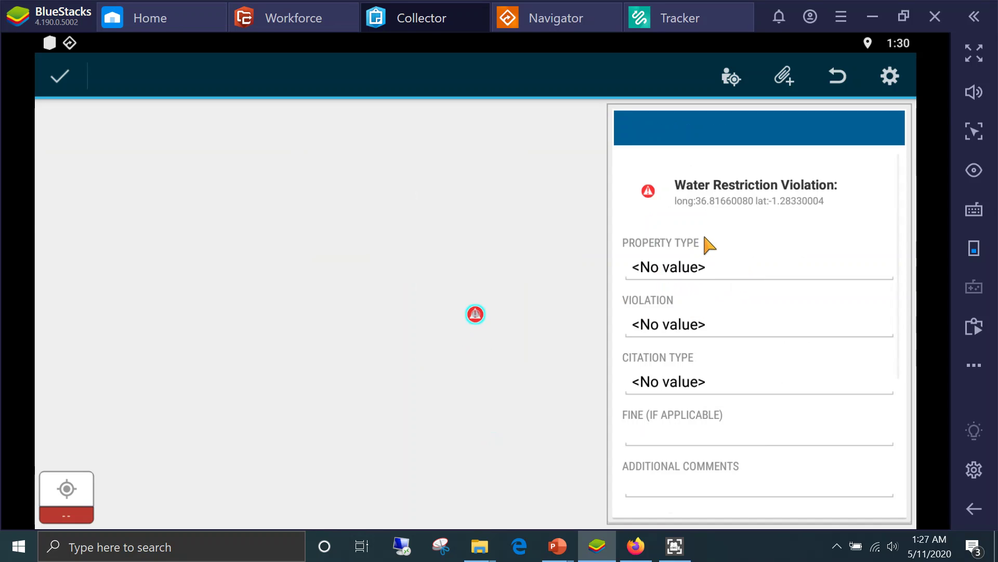
# Set the new violation's property type to Residential, violation to Wasteful Water Use, and citation type to Fine
pyautogui.click(702, 269)
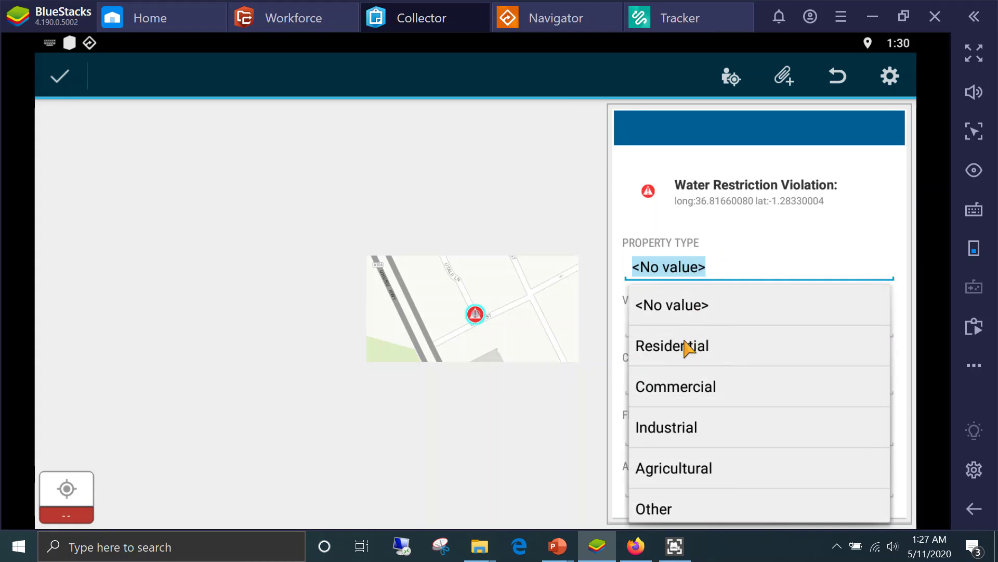
pyautogui.click(689, 345)
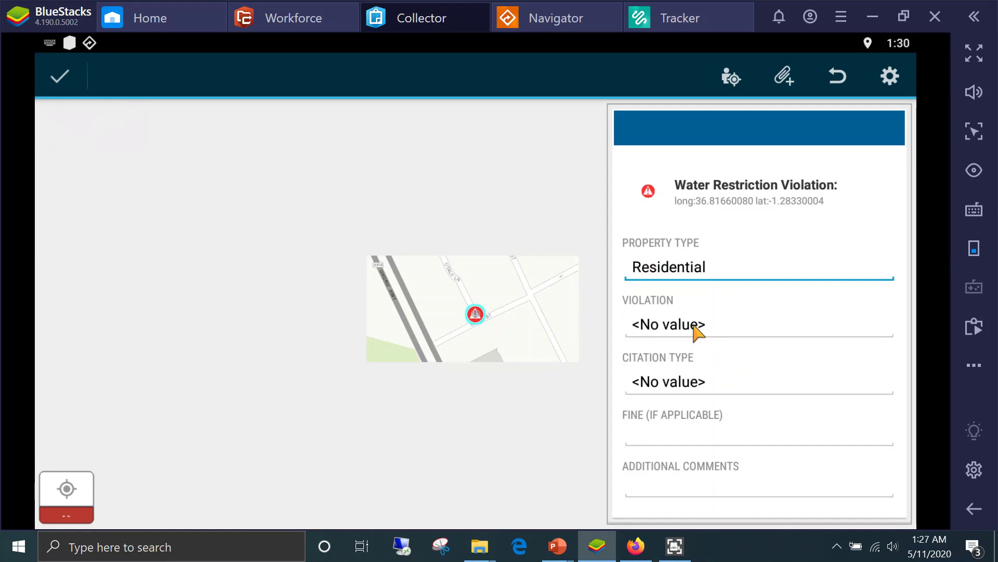
pyautogui.click(697, 330)
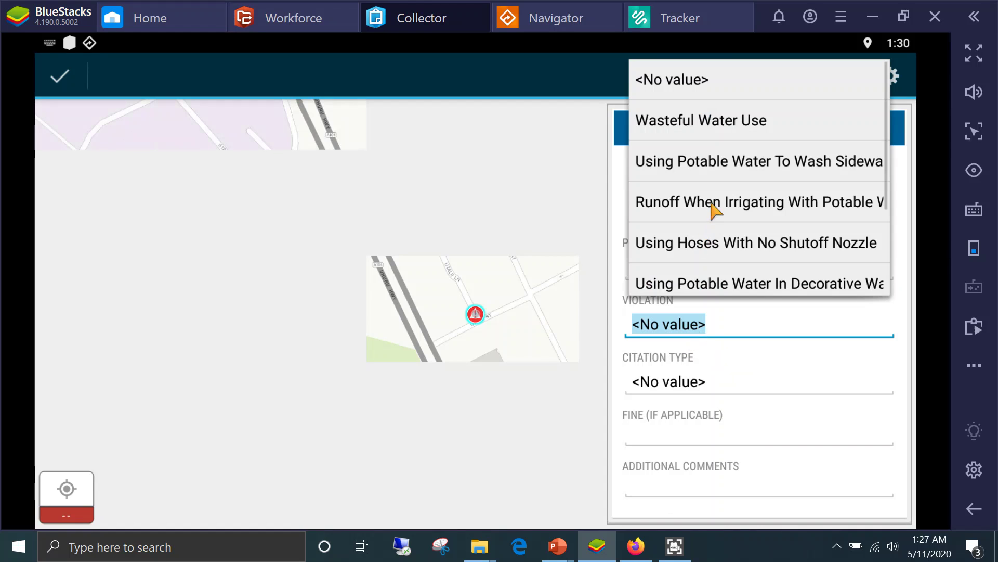
pyautogui.click(706, 125)
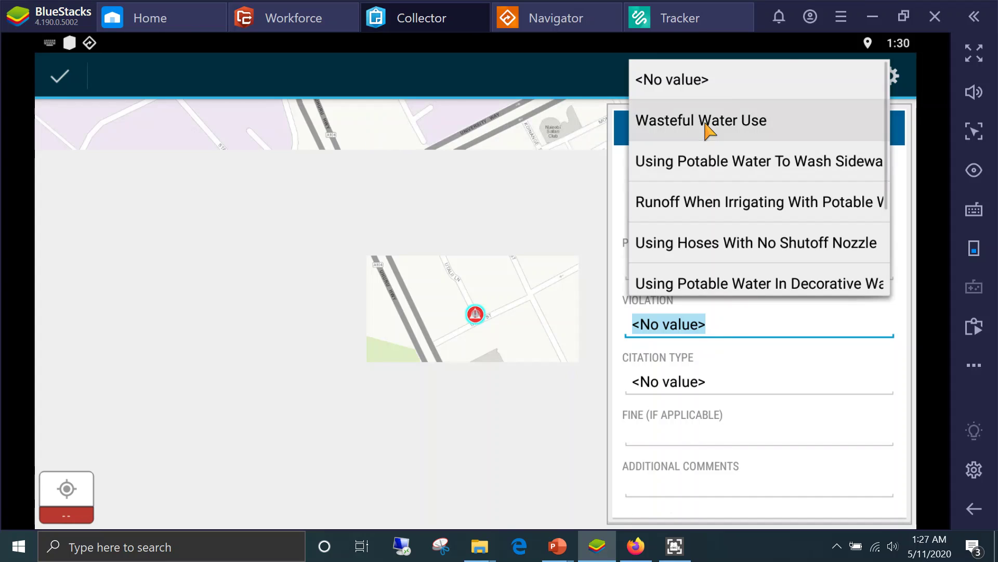
pyautogui.click(674, 384)
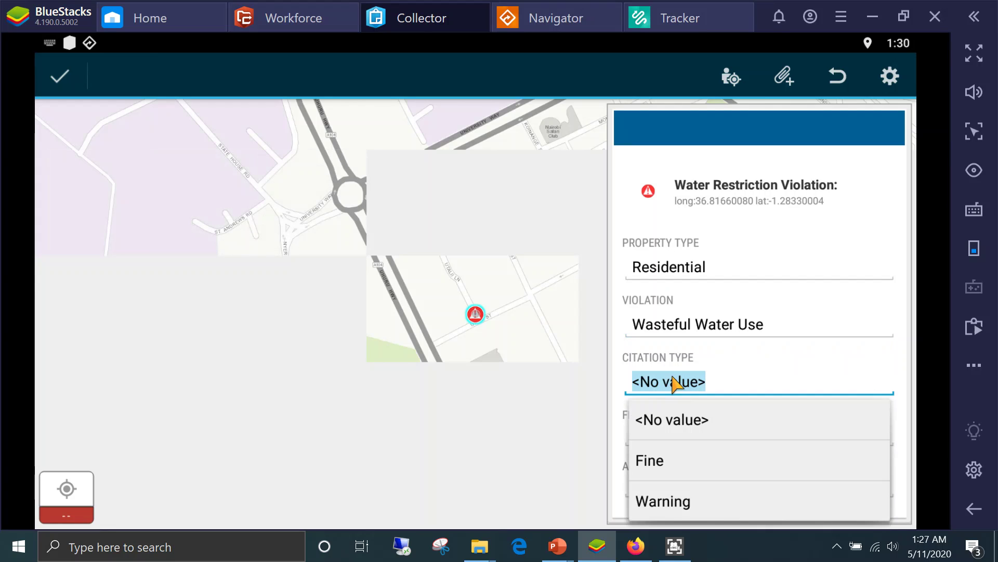
pyautogui.click(658, 466)
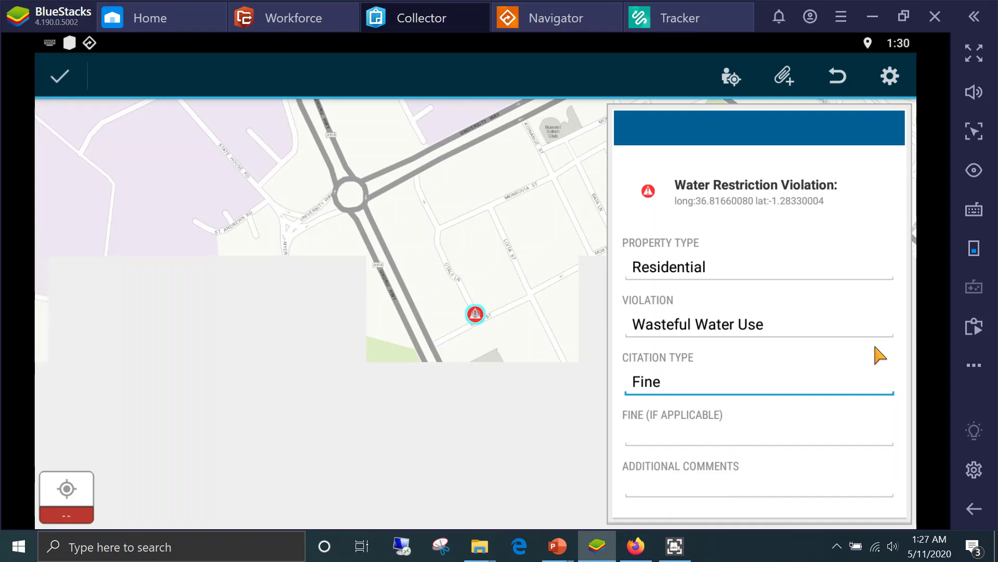
# Fill the reported and reassessed dates with the current date and time, and submit the violation
pyautogui.scroll(-4, 872, 346)
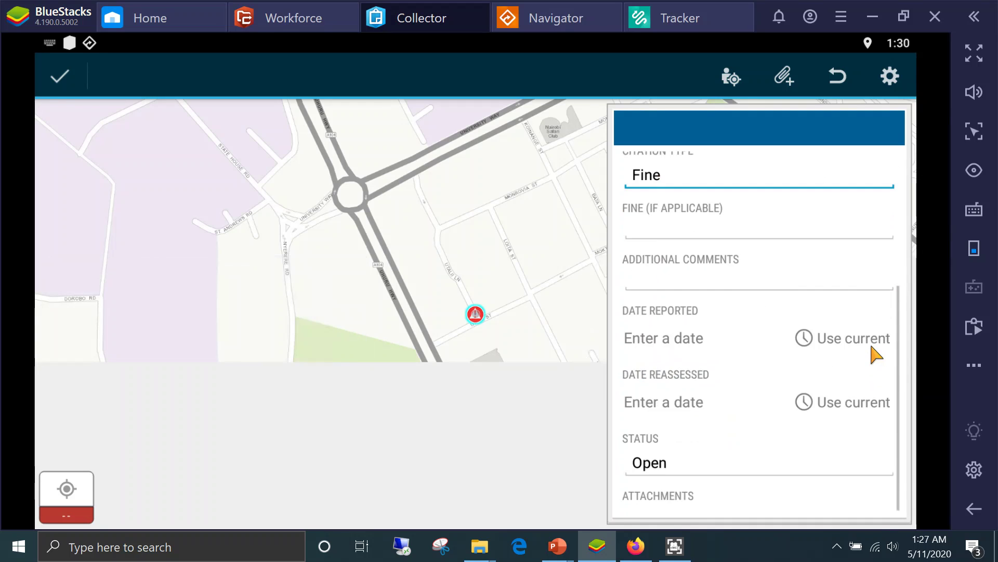
pyautogui.click(871, 346)
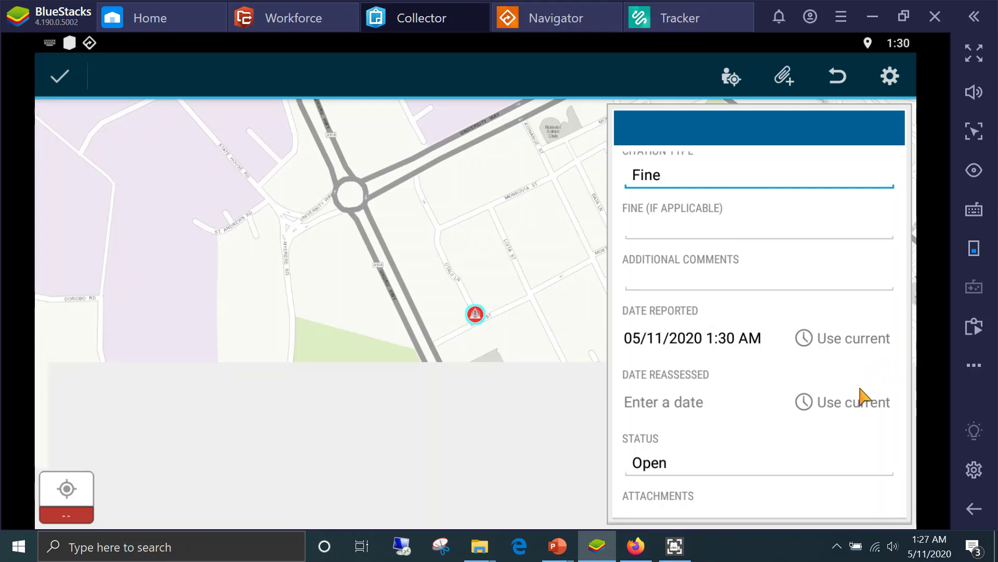
pyautogui.click(851, 404)
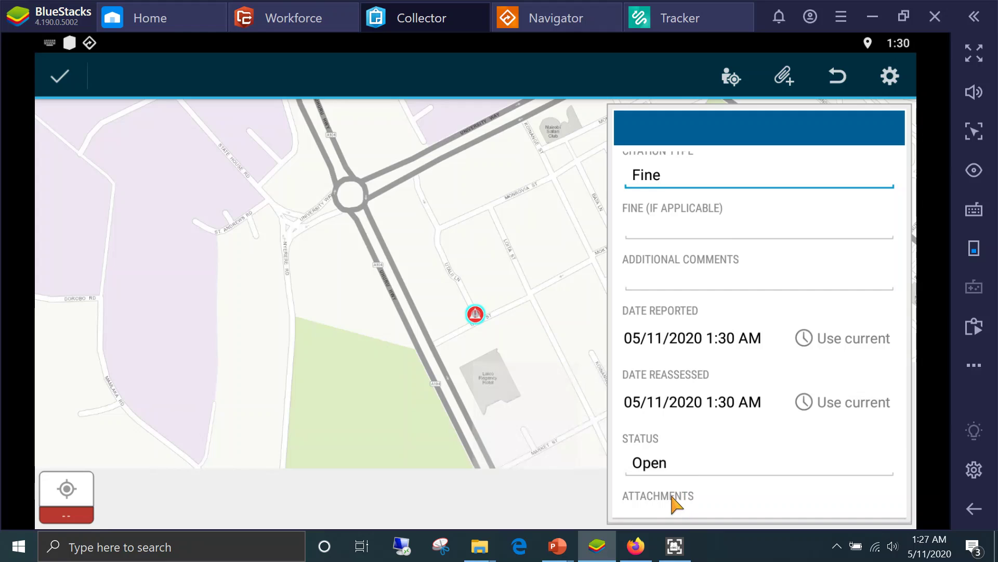
pyautogui.scroll(5, 672, 496)
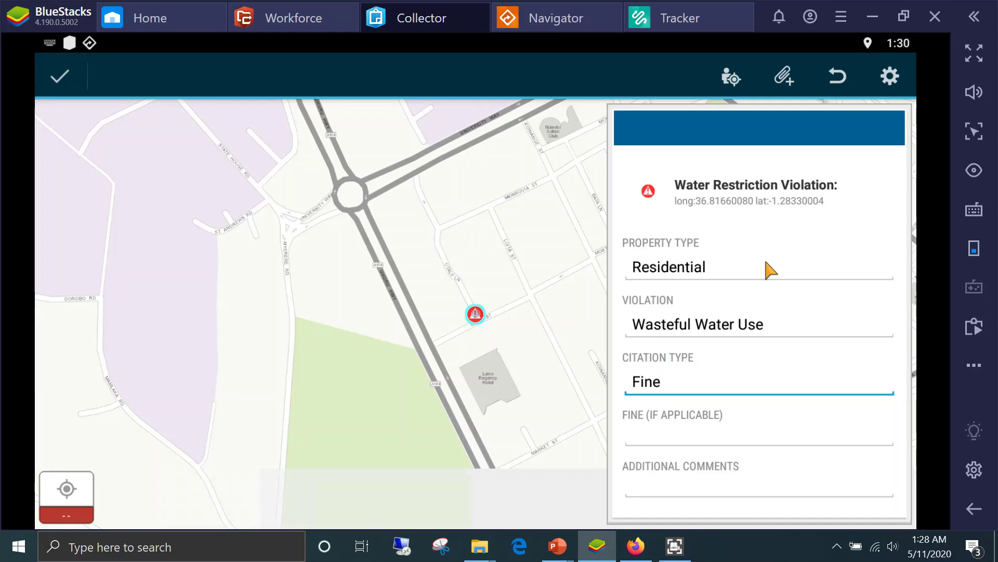
pyautogui.click(55, 74)
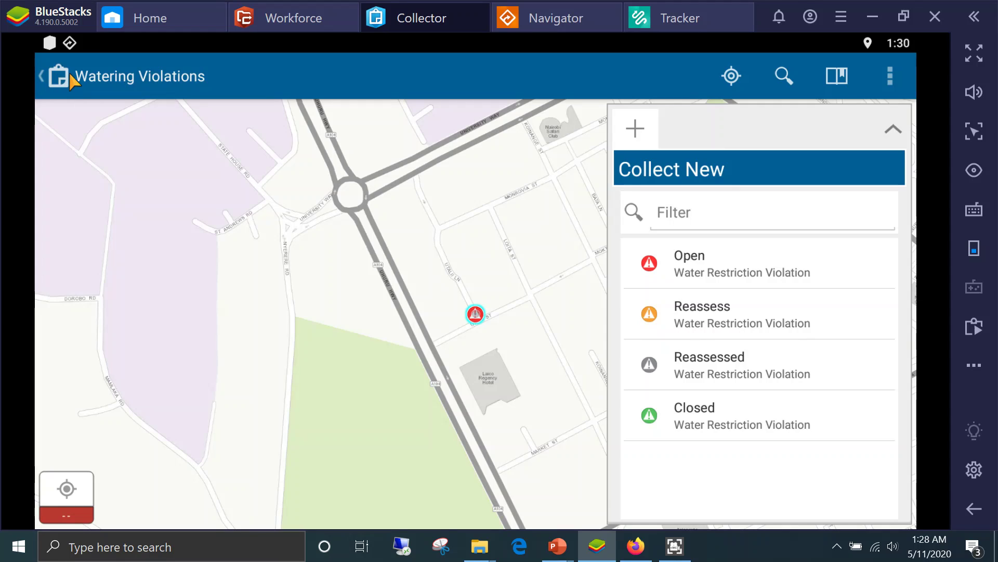
# Leave the Watering Violations map and open the Water Leak Investigator map from the map list
pyautogui.click(68, 74)
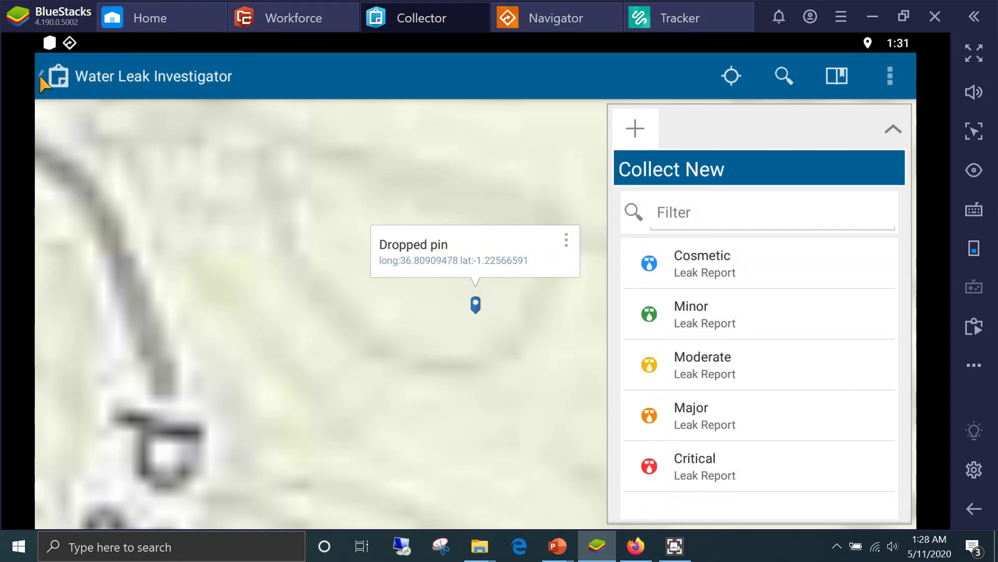
pyautogui.click(41, 78)
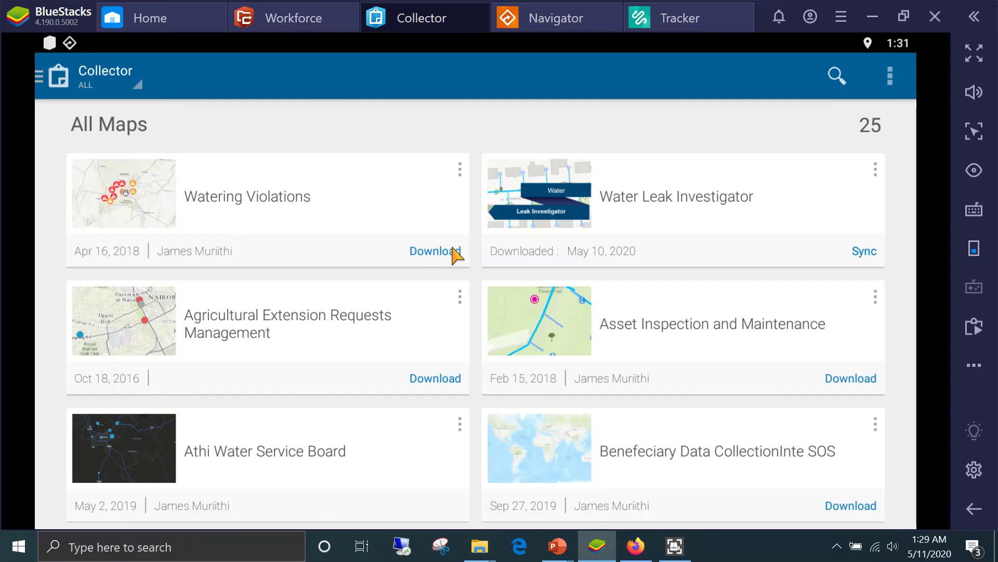
pyautogui.click(703, 204)
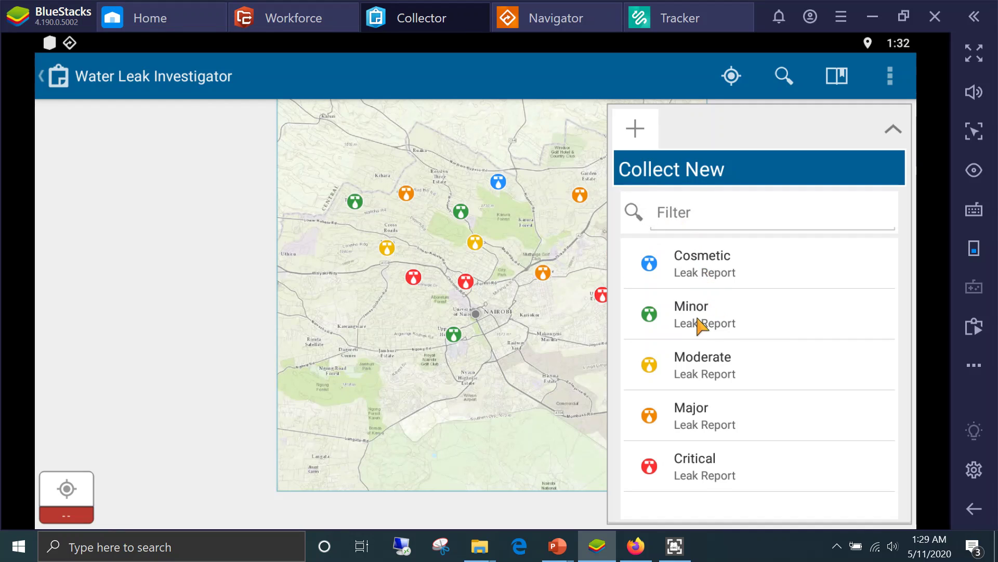
# Begin a new Cosmetic leak report, enter the comment "Leak detected", and set shutdown required to No
pyautogui.click(702, 281)
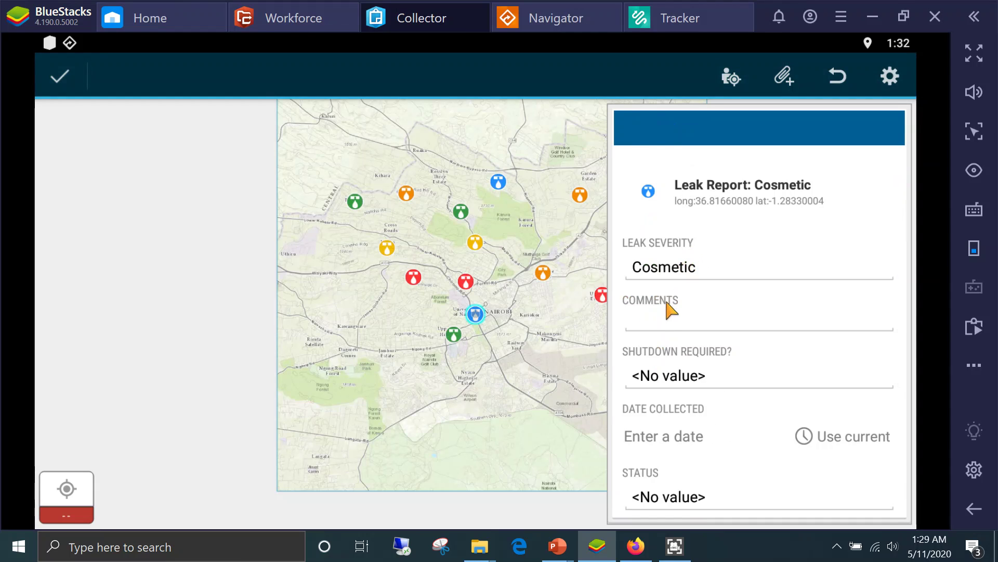
pyautogui.click(664, 317)
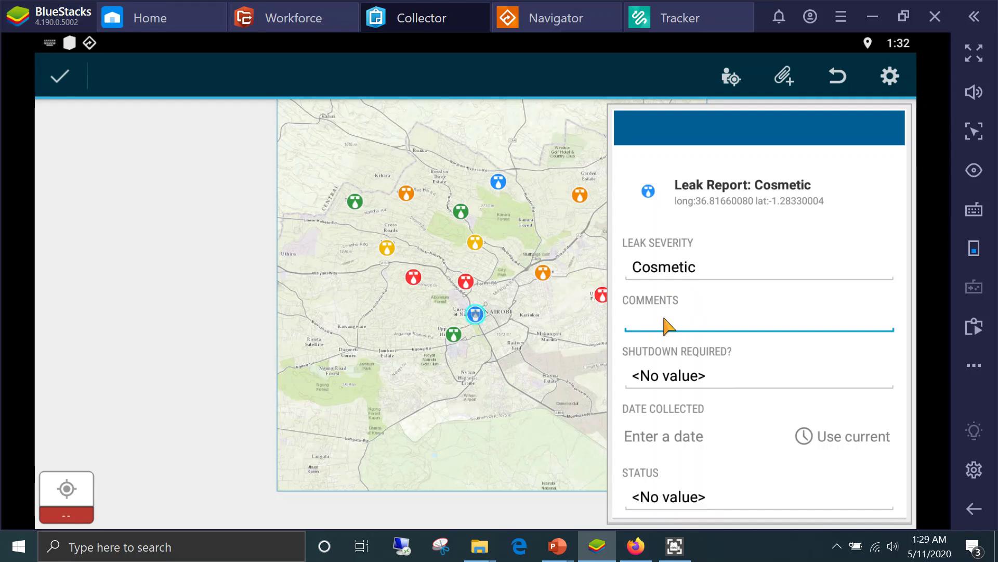
pyautogui.write('Leak detected')
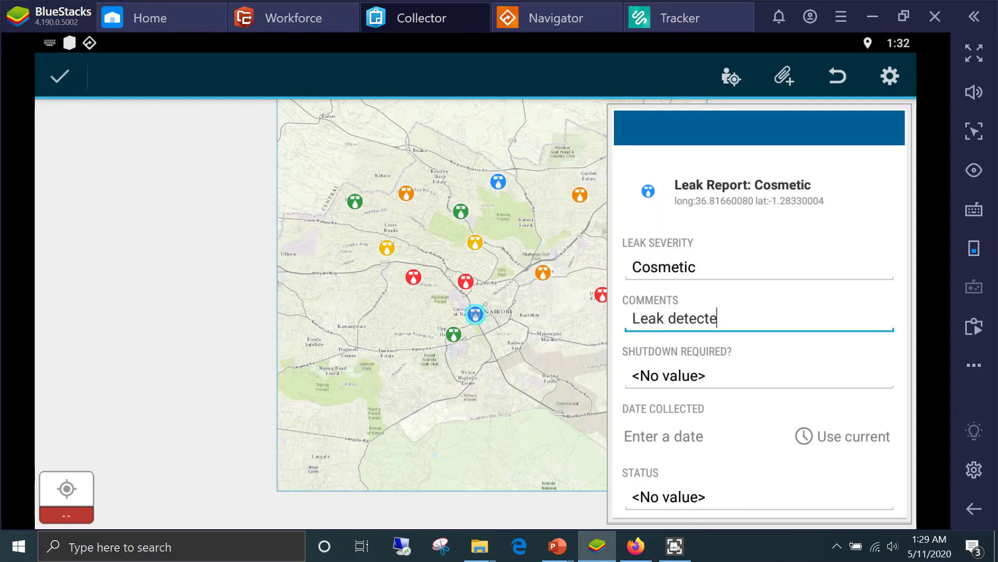
pyautogui.click(705, 381)
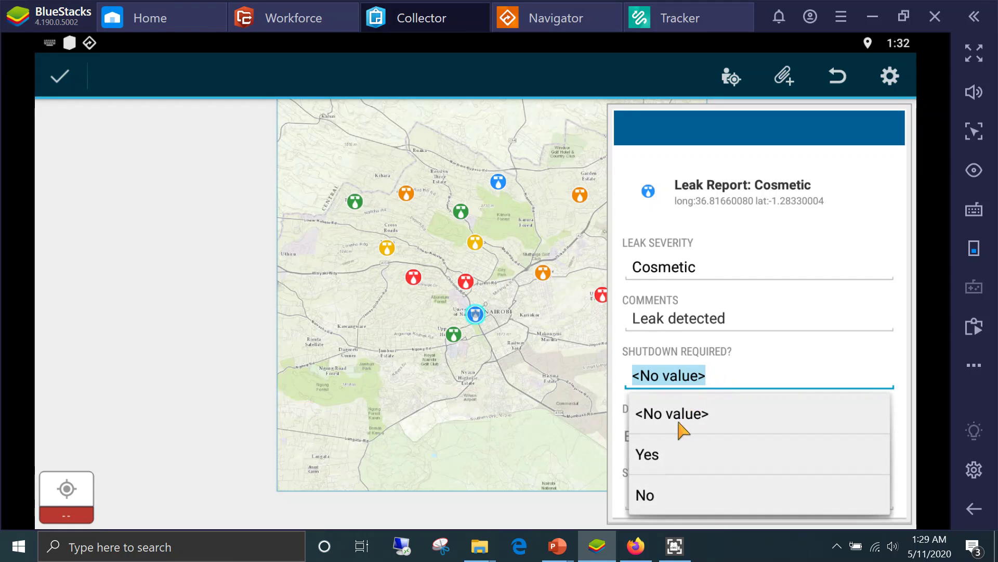
pyautogui.click(649, 488)
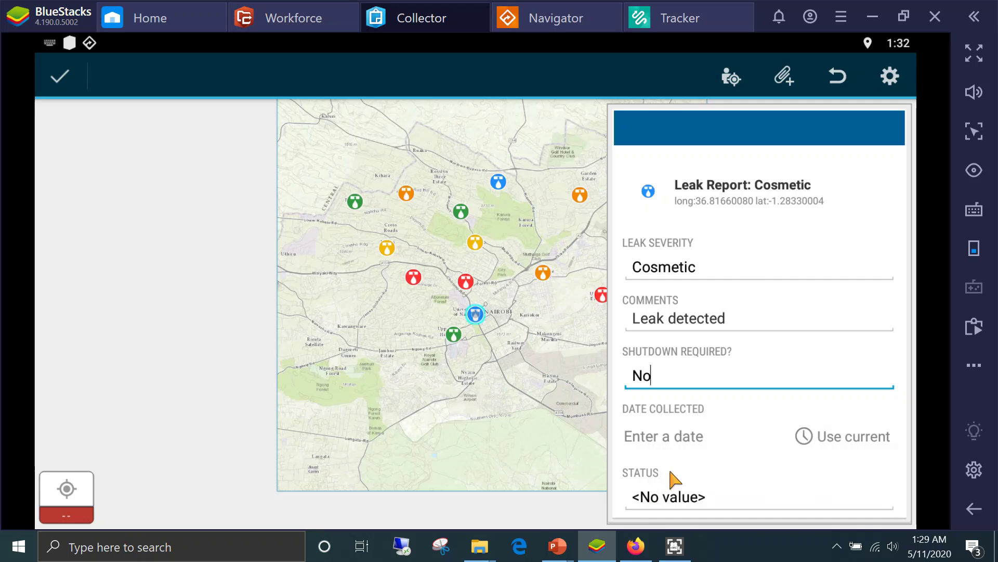
# Fill the collection date with the current date and time, set the status to Collected, and submit the leak report
pyautogui.click(822, 439)
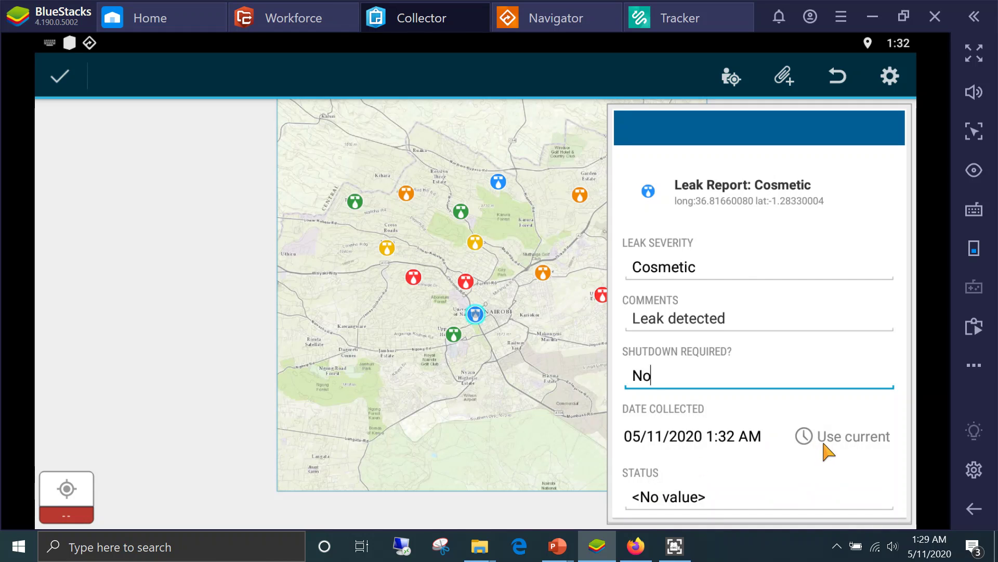
pyautogui.scroll(-1, 821, 439)
pyautogui.click(747, 463)
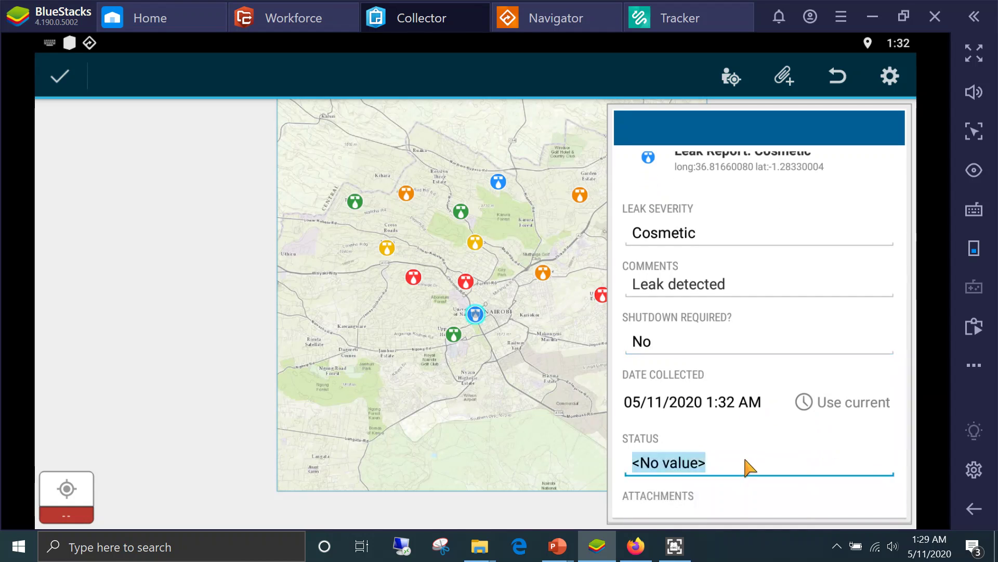
pyautogui.click(700, 457)
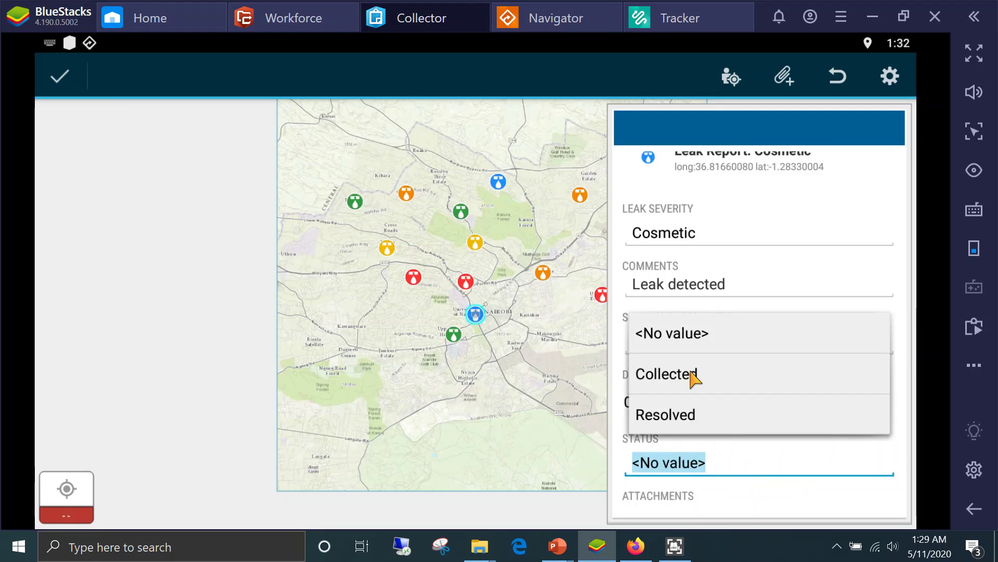
pyautogui.click(666, 379)
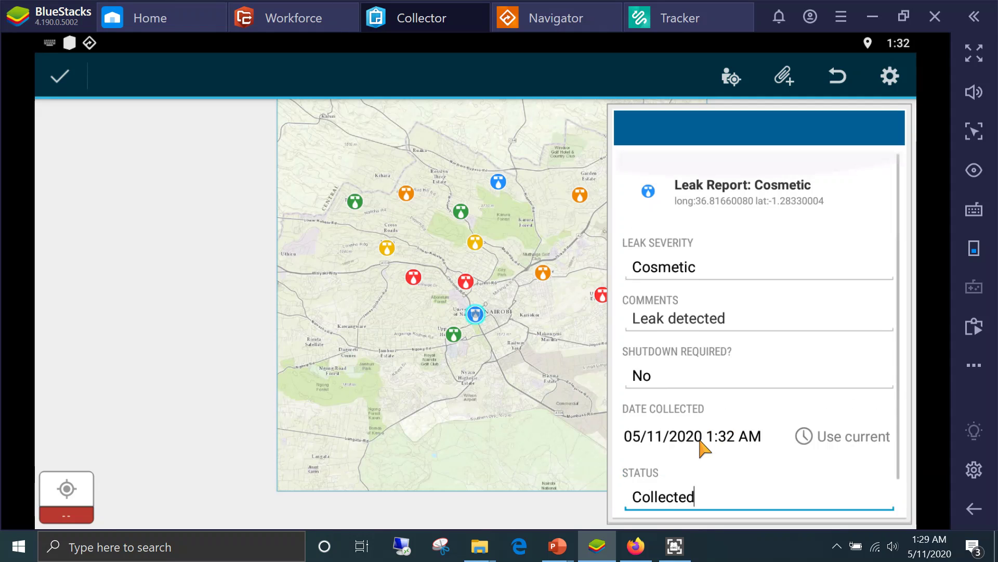
pyautogui.click(58, 81)
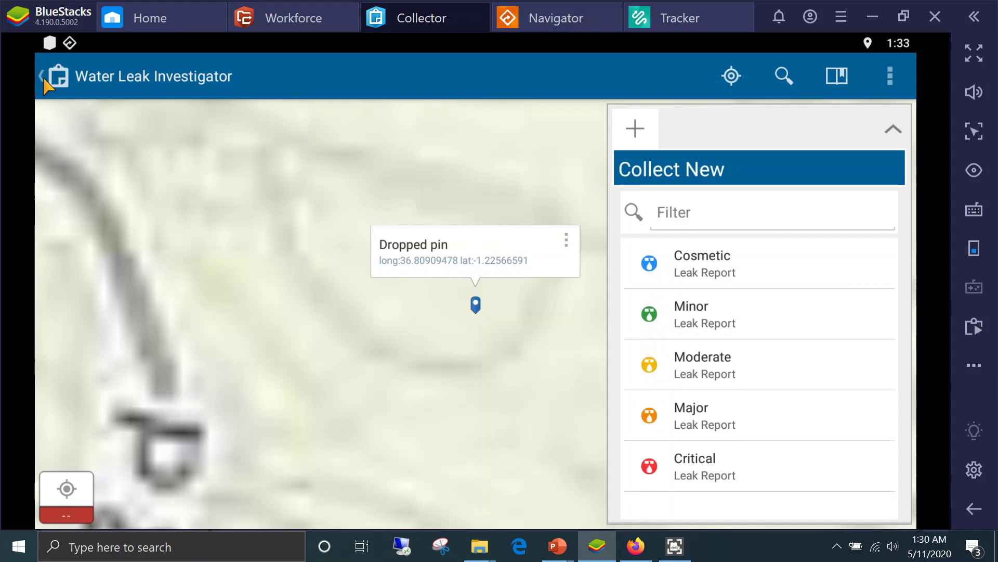
# Leave the map, filter the map list to On Device, and sync the Water Leak Investigator map
pyautogui.click(44, 79)
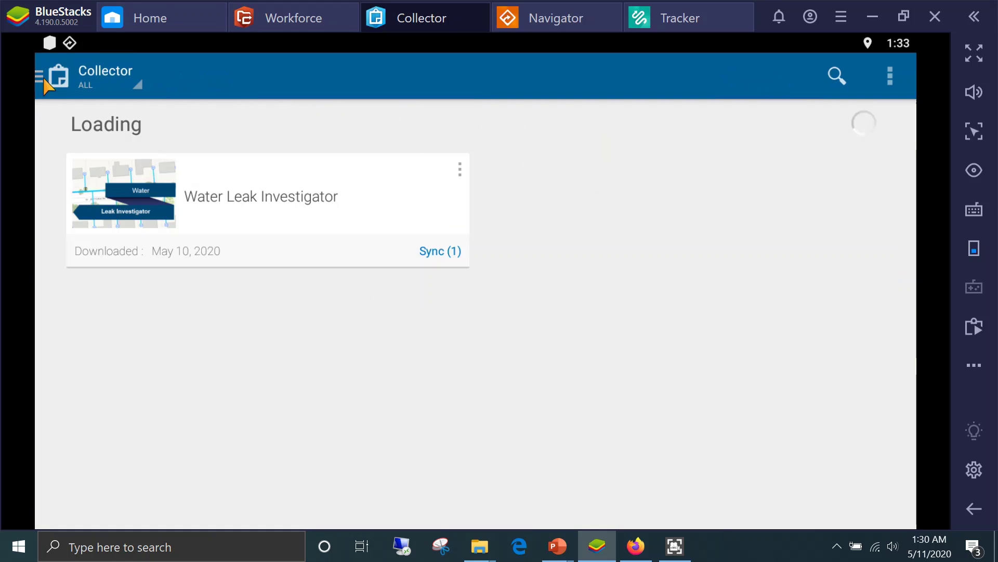
pyautogui.click(140, 86)
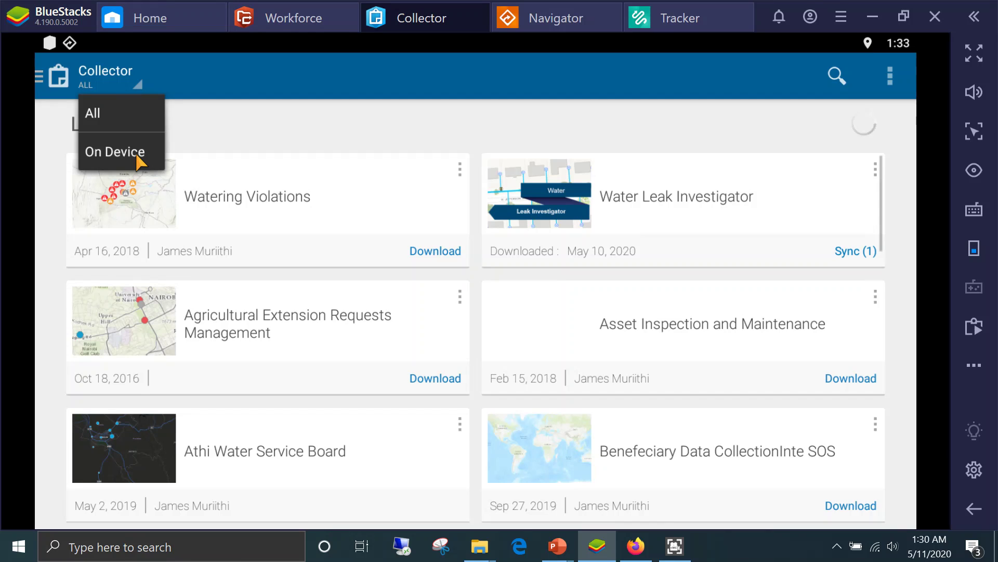
pyautogui.click(138, 161)
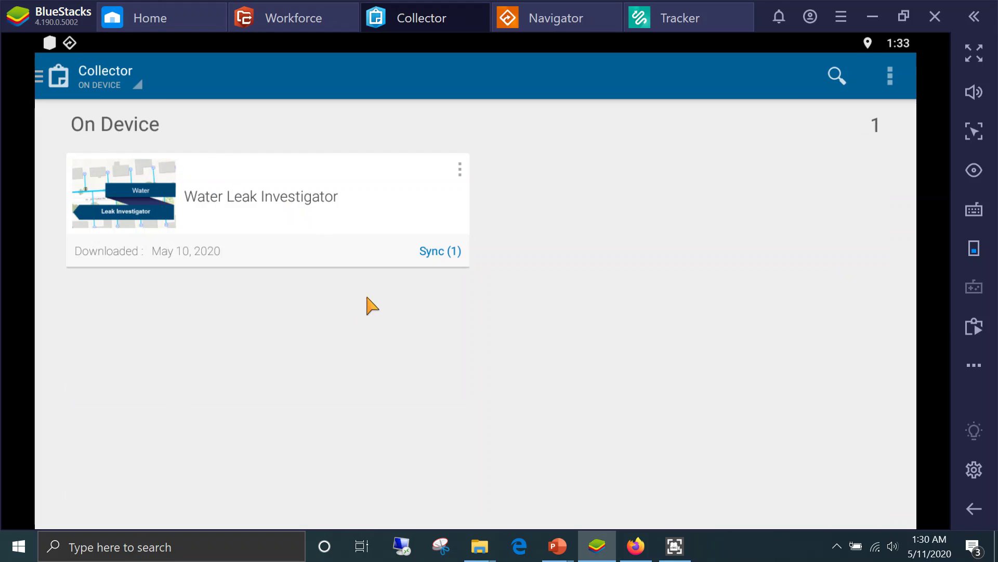
pyautogui.click(438, 253)
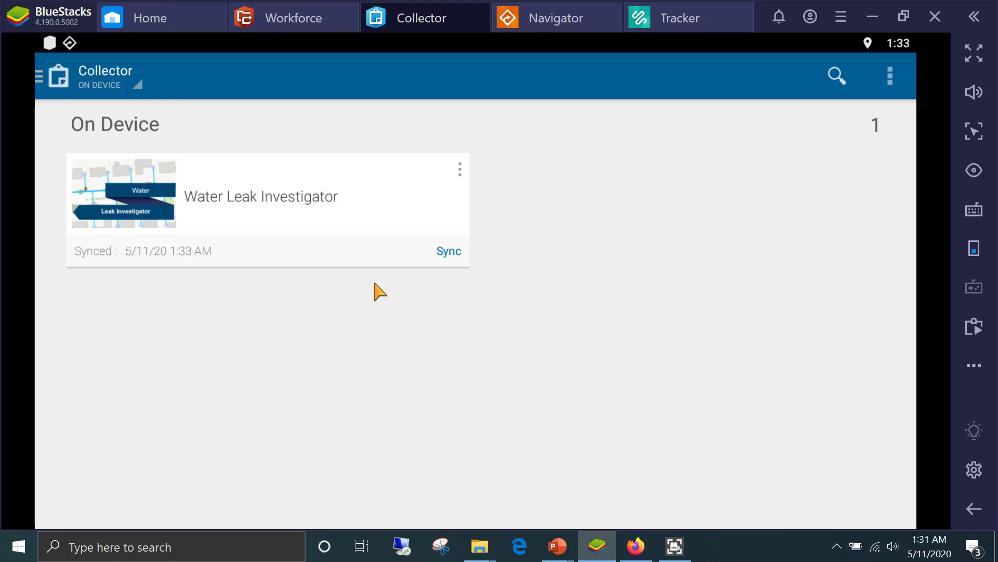
# Switch to Workforce, acknowledge the Commercial inspection assignment and mark it as finished, and return to the To do list
pyautogui.click(313, 23)
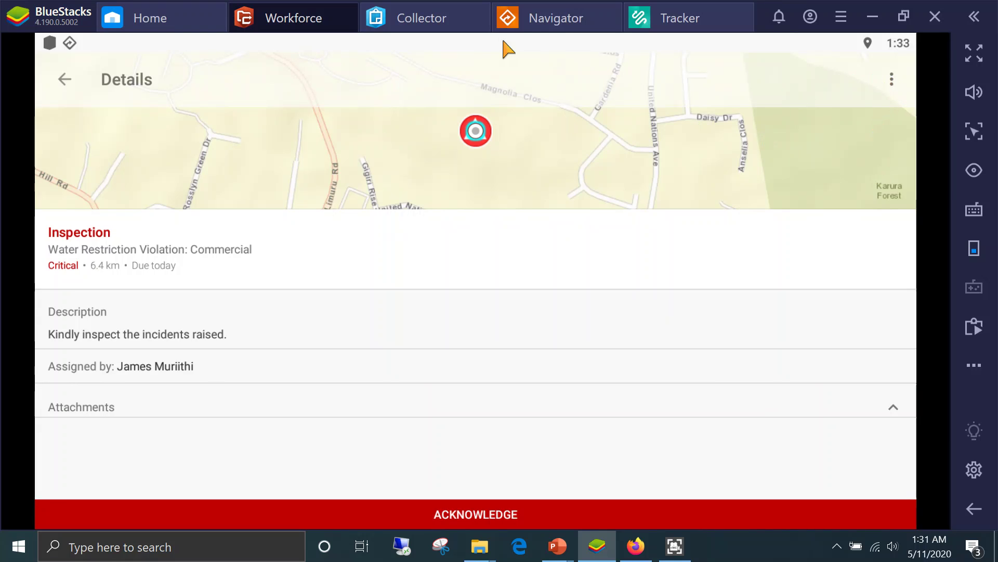
pyautogui.click(64, 79)
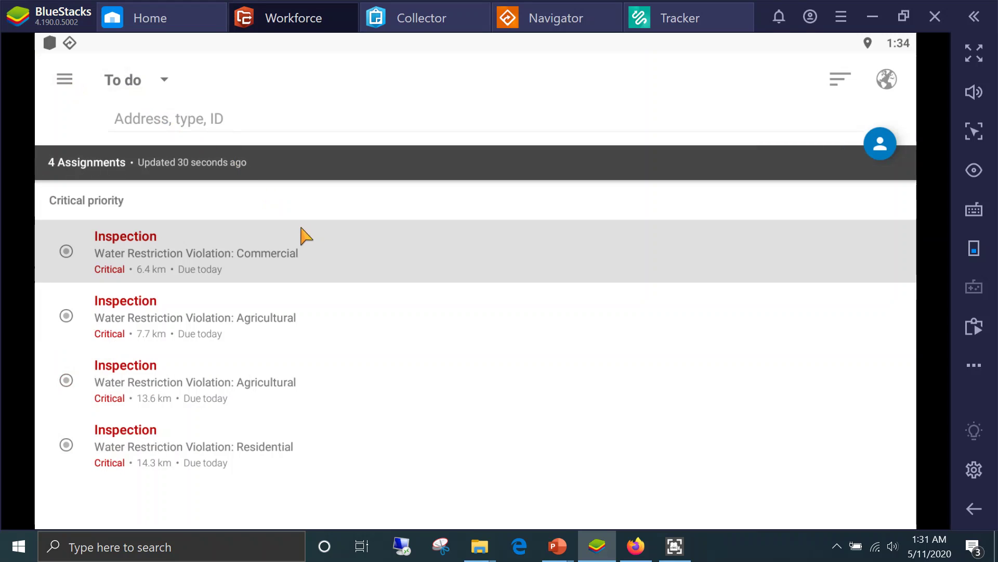
pyautogui.click(68, 253)
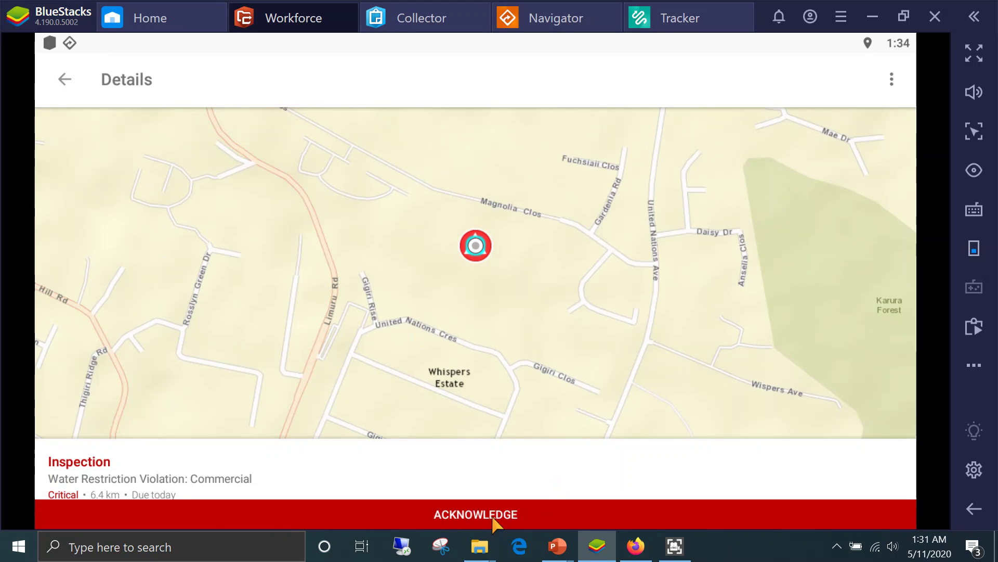
pyautogui.click(492, 518)
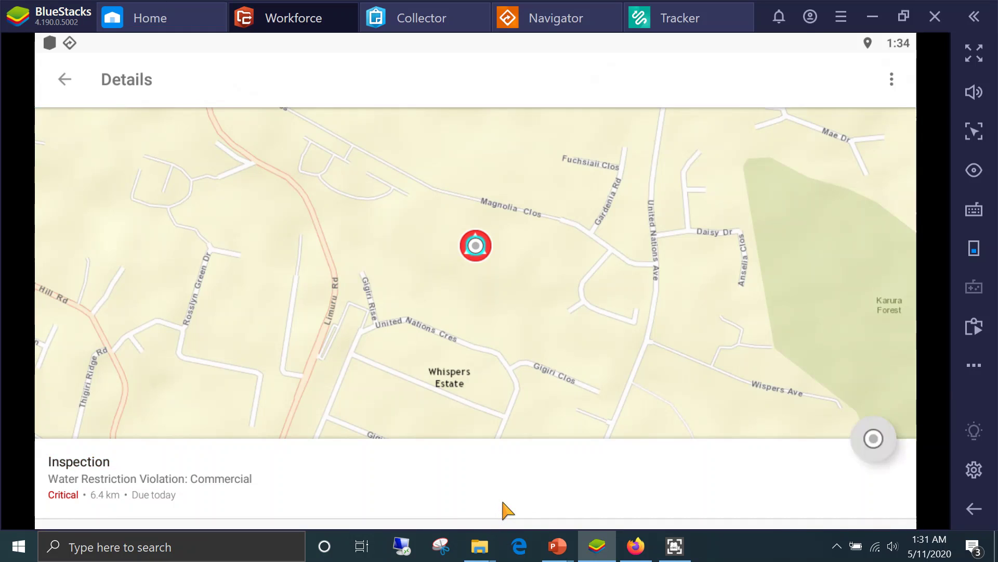
pyautogui.click(882, 442)
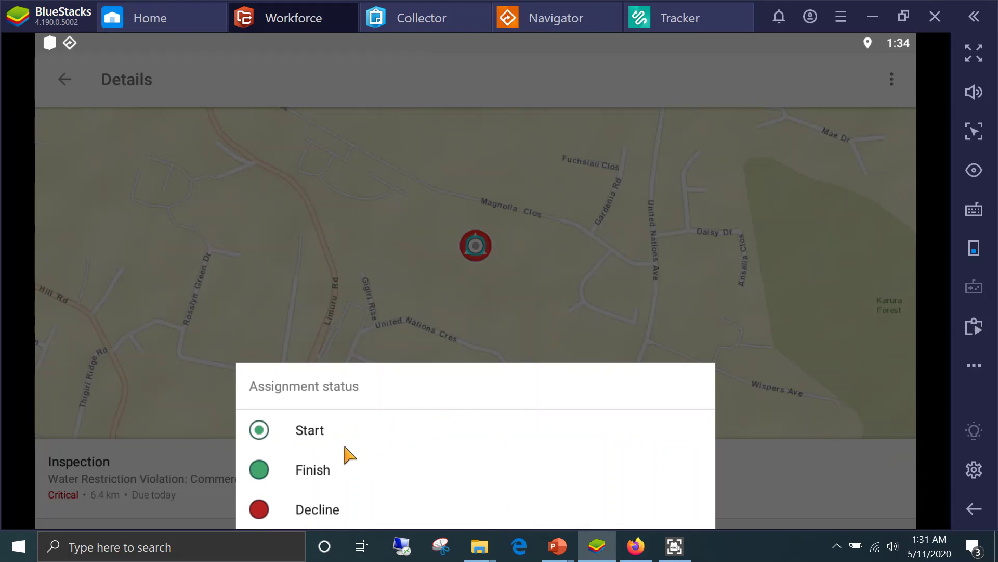
pyautogui.click(314, 469)
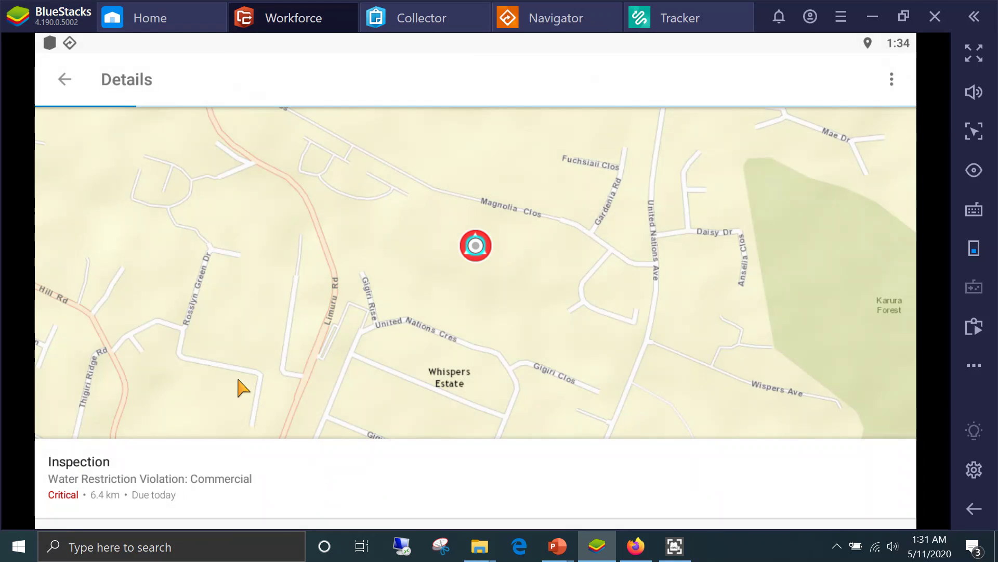
pyautogui.click(64, 79)
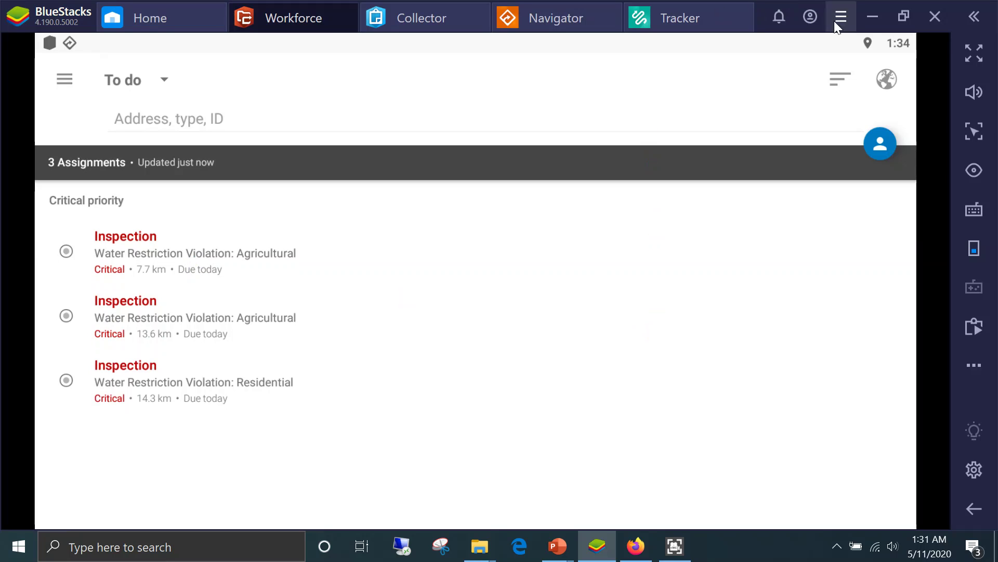
# Switch to the Workforce project in Firefox and examine the Commercial assignment's status and the workers' assignment loads and activity
pyautogui.click(636, 546)
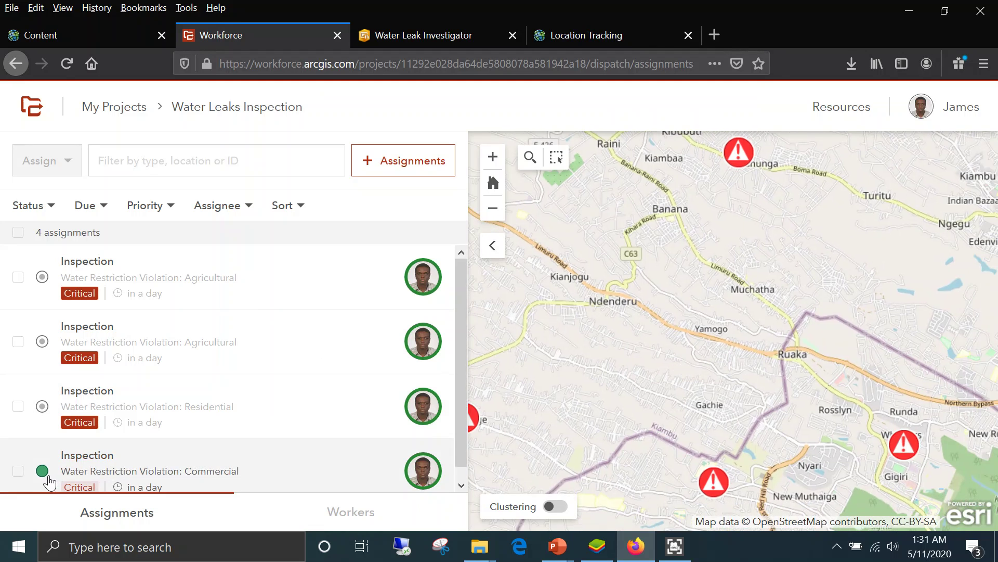
pyautogui.moveTo(44, 477)
pyautogui.click(364, 512)
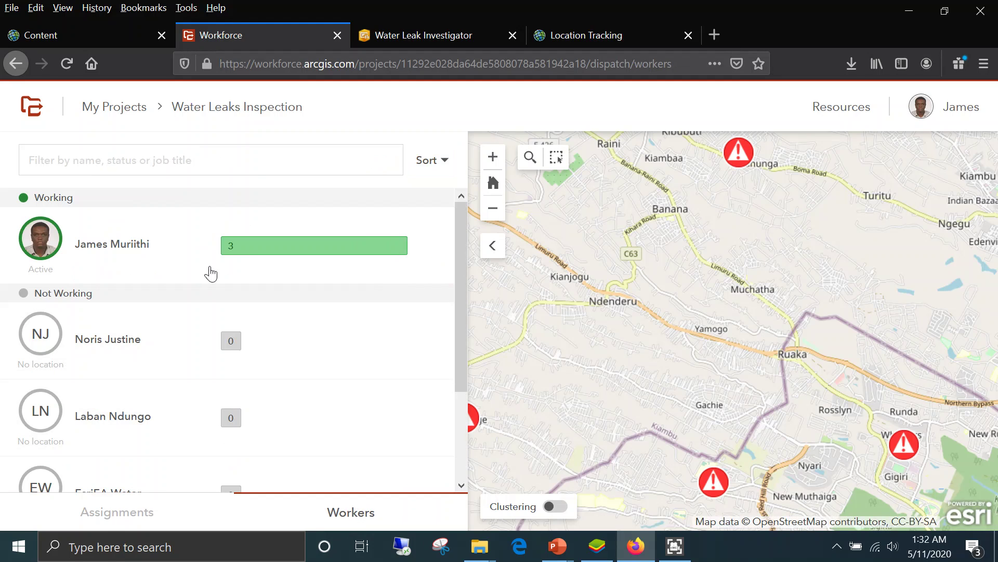
pyautogui.moveTo(236, 245)
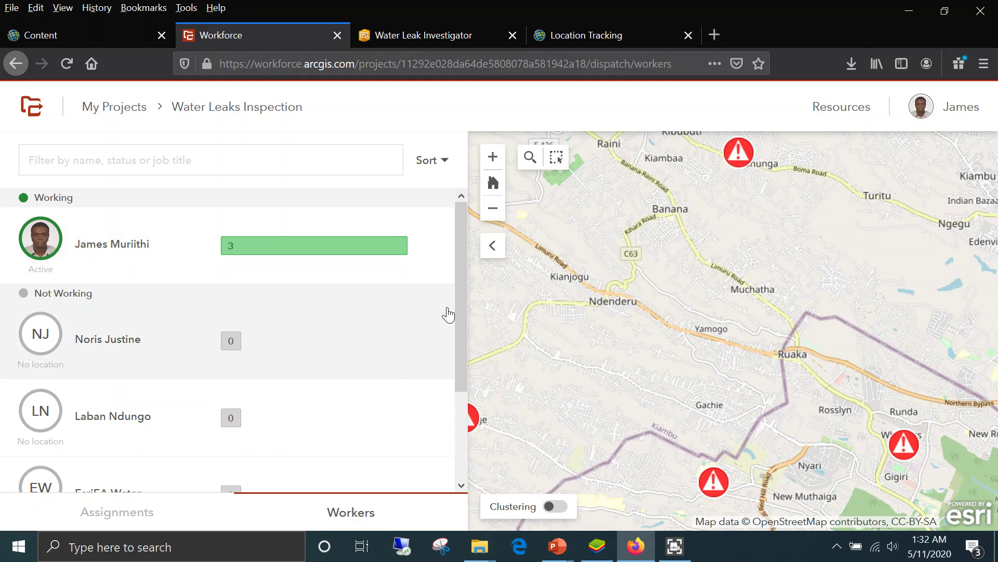
pyautogui.moveTo(47, 278)
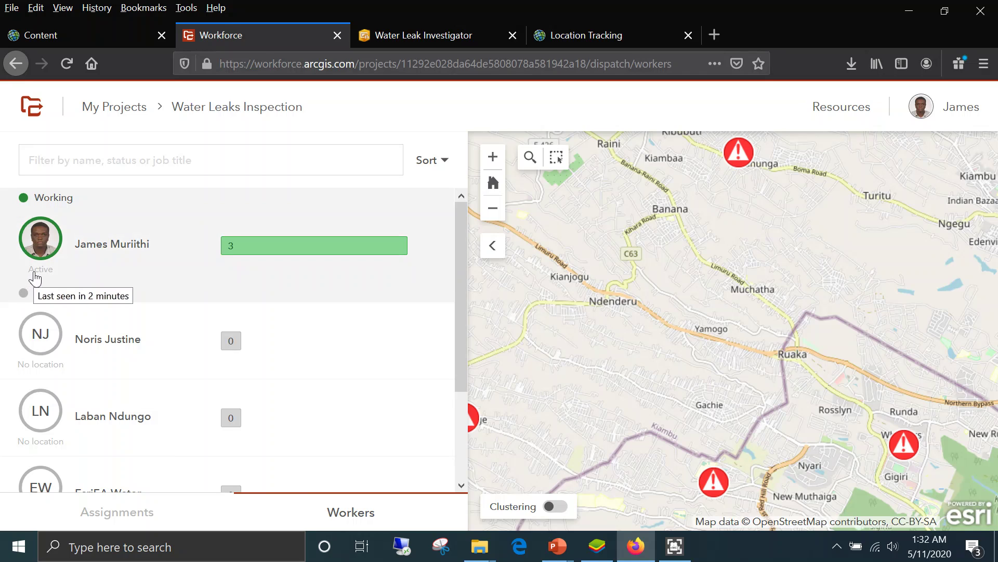
pyautogui.moveTo(39, 248)
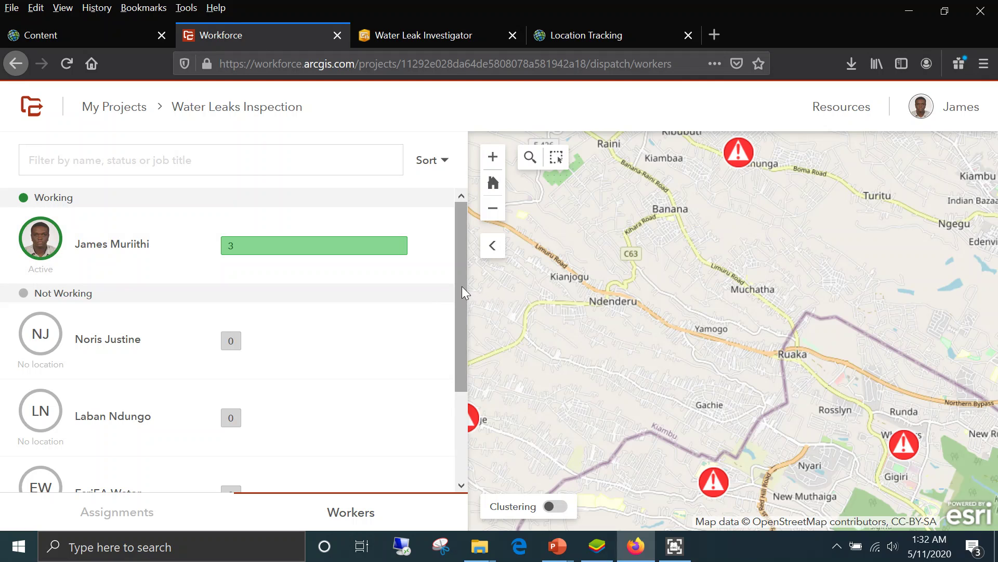
pyautogui.moveTo(461, 286); pyautogui.dragTo(450, 212)
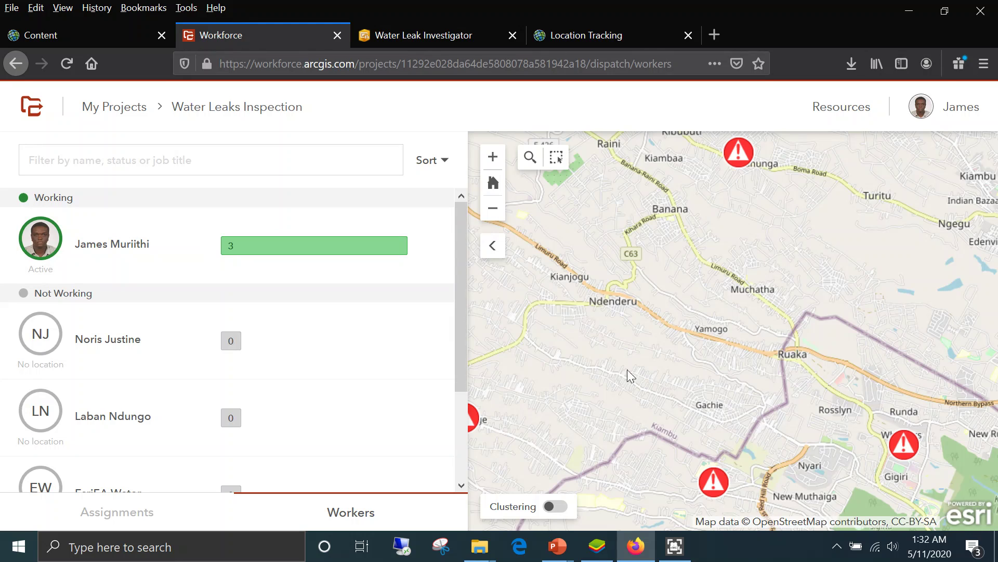
# Switch to the PowerPoint slide show and advance to the Survey123 for ArcGIS slide
pyautogui.moveTo(560, 554)
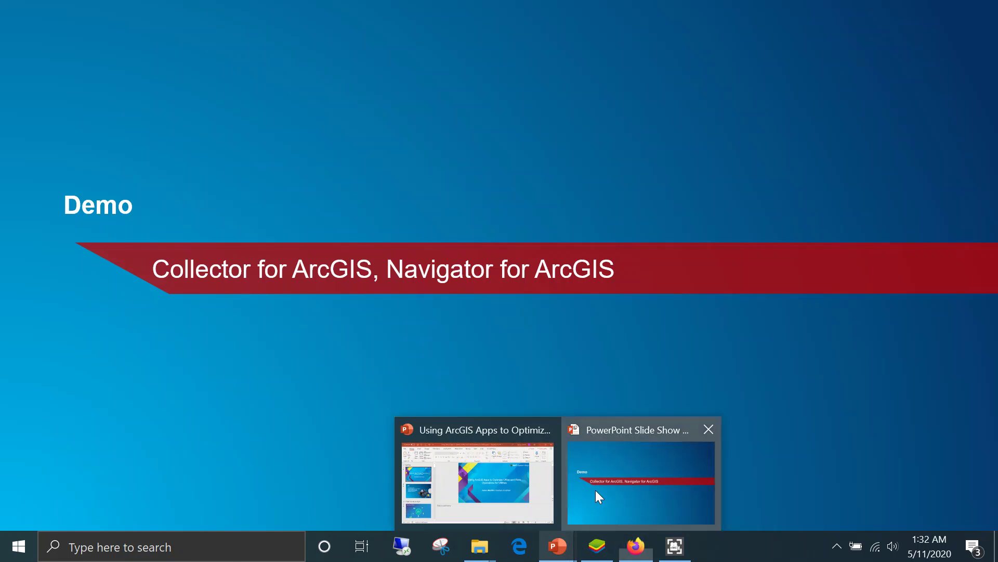
pyautogui.click(595, 489)
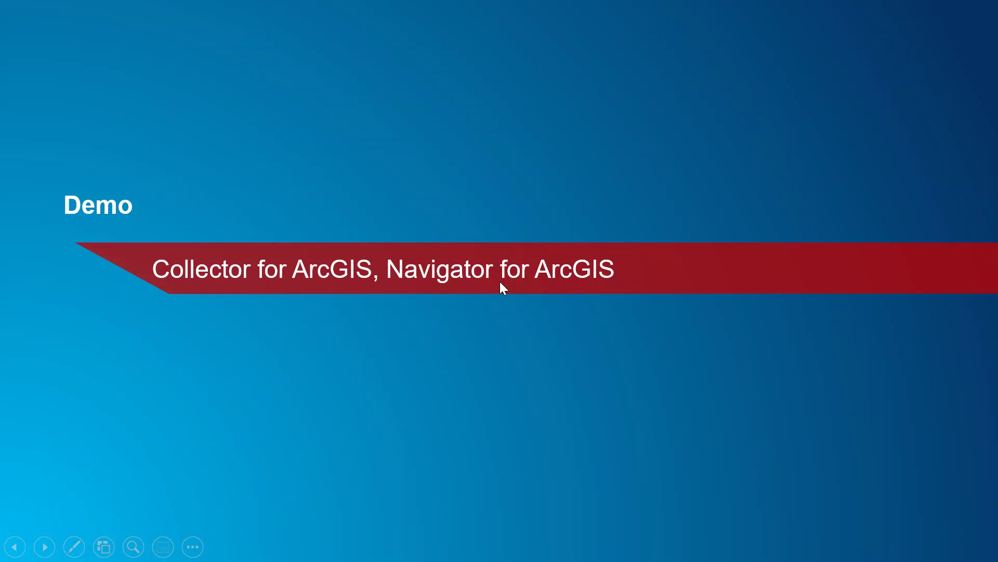
pyautogui.press('Right')
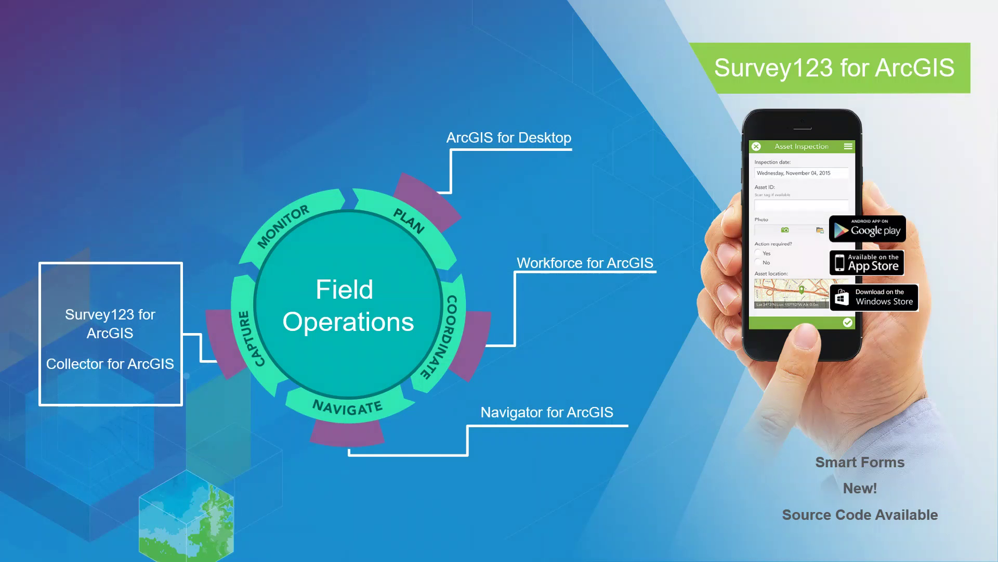